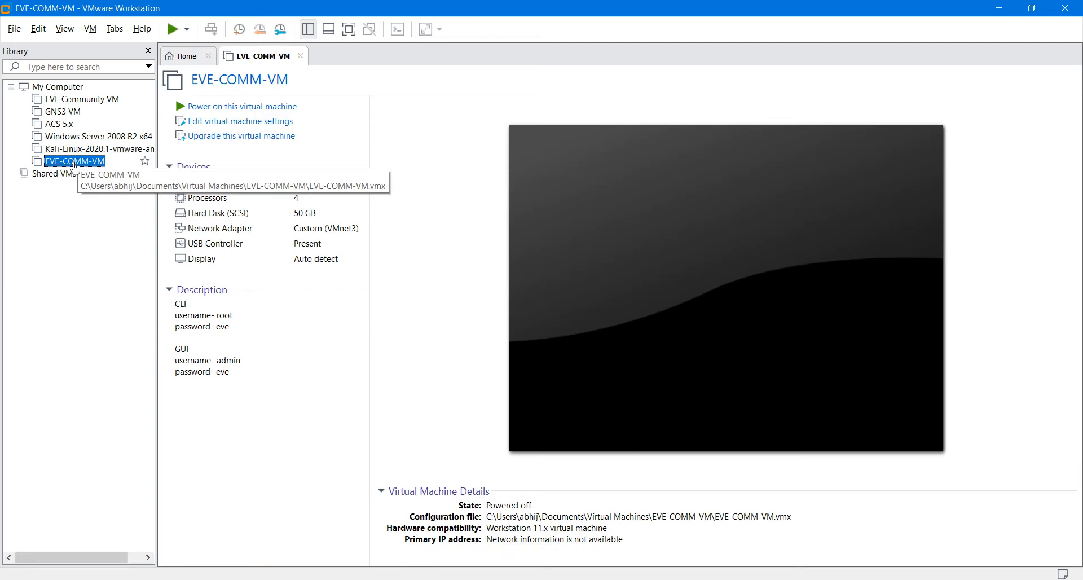
Step: Power on EVE-COMM-VM with Start Up Guest so it boots to the eve-ng login prompt
left_click(187, 29)
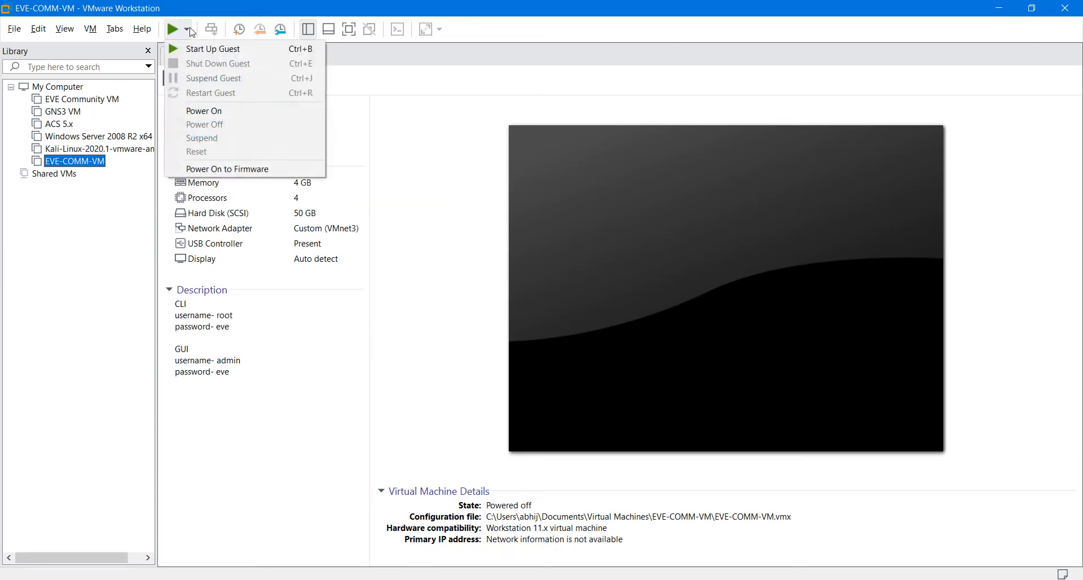
left_click(193, 46)
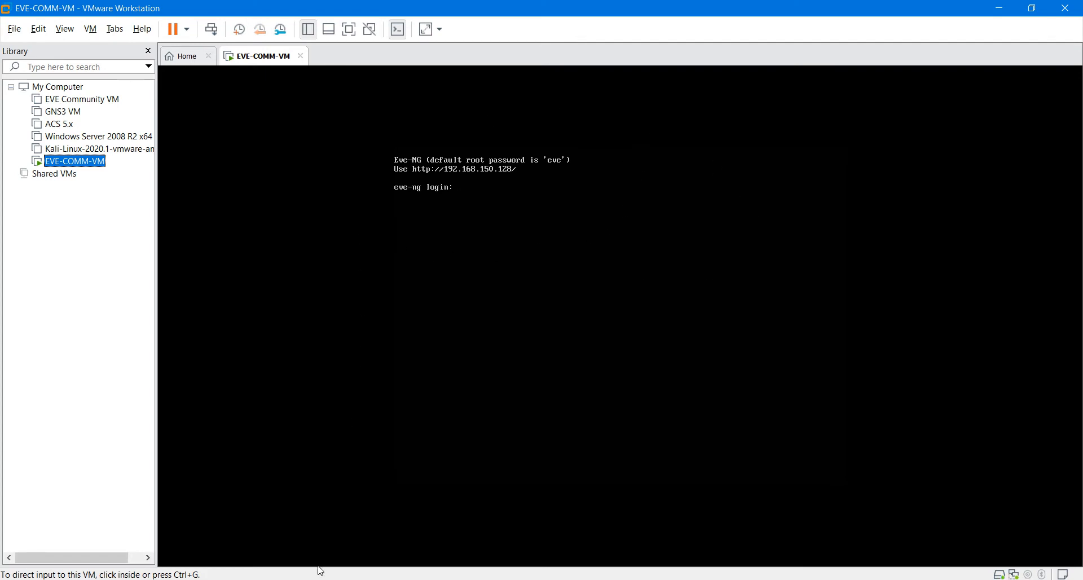
Step: Load the EVE-NG web address 192.168.150.128 in a fresh private browser tab
mouse_move(331, 579)
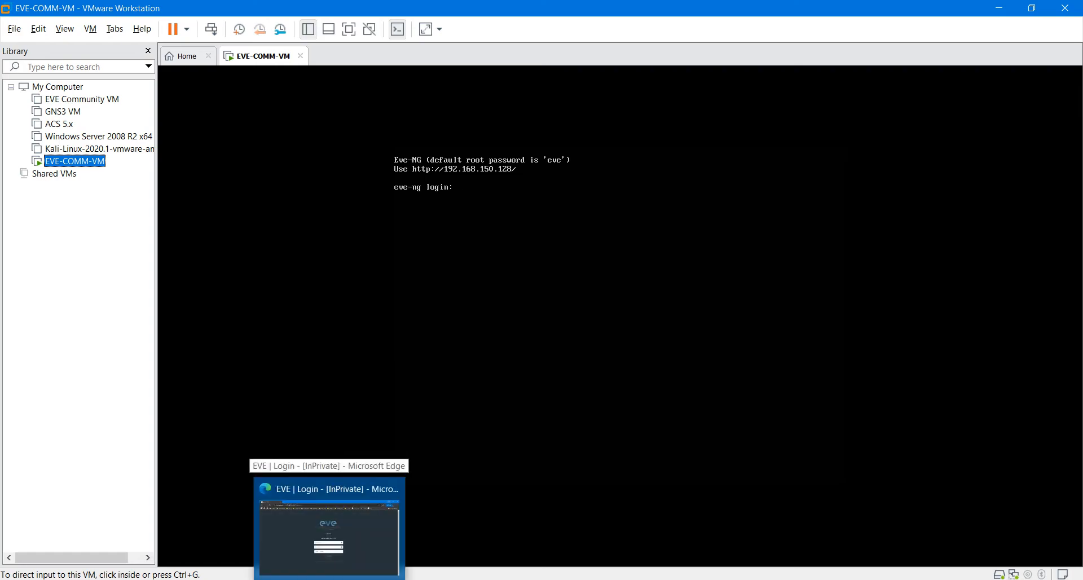
left_click(330, 528)
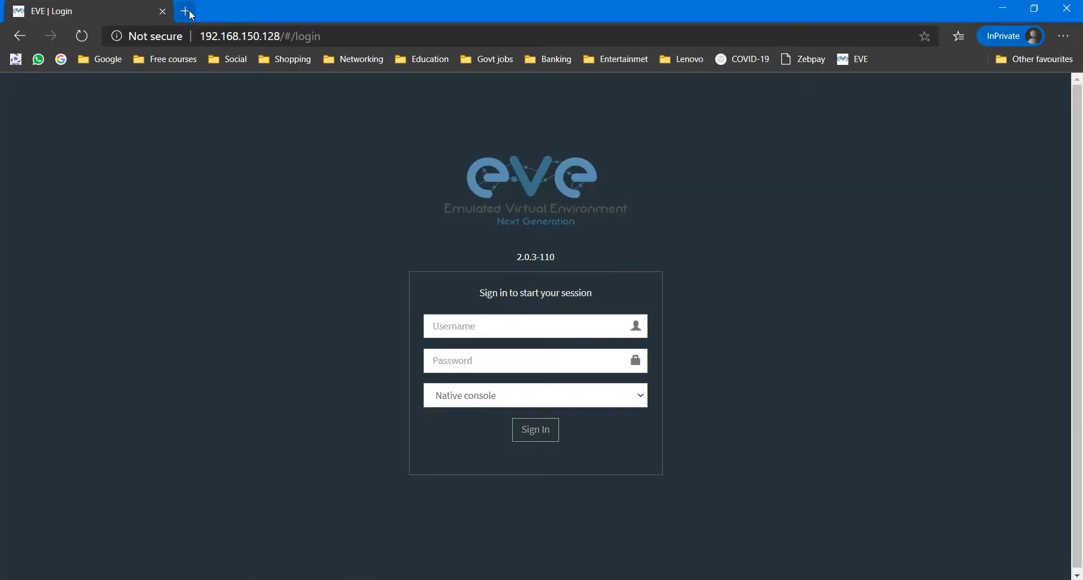
left_click(186, 11)
left_click(162, 11)
type("192")
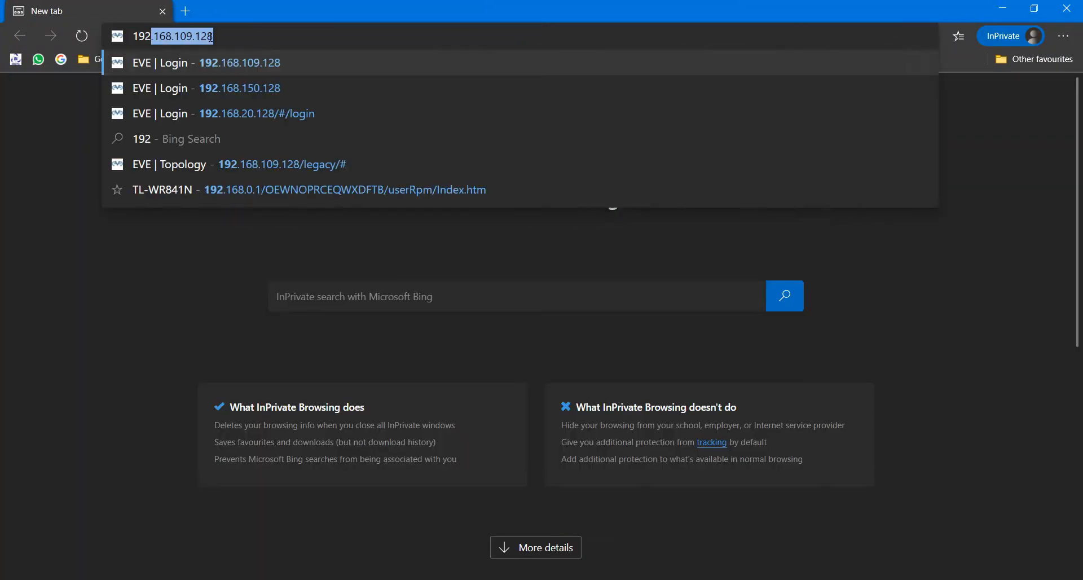
type(".168.150.128")
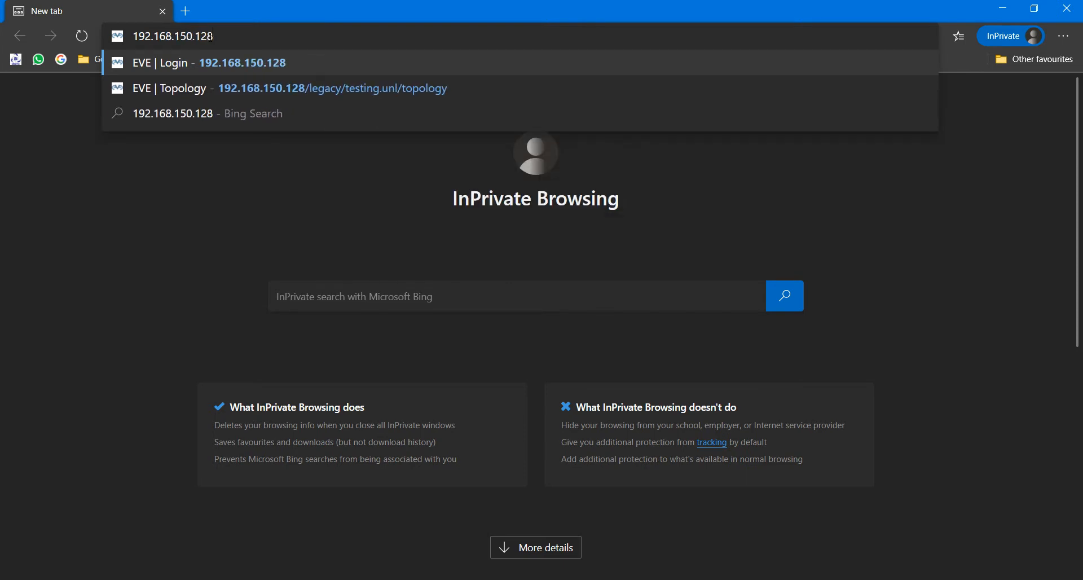
key("Return")
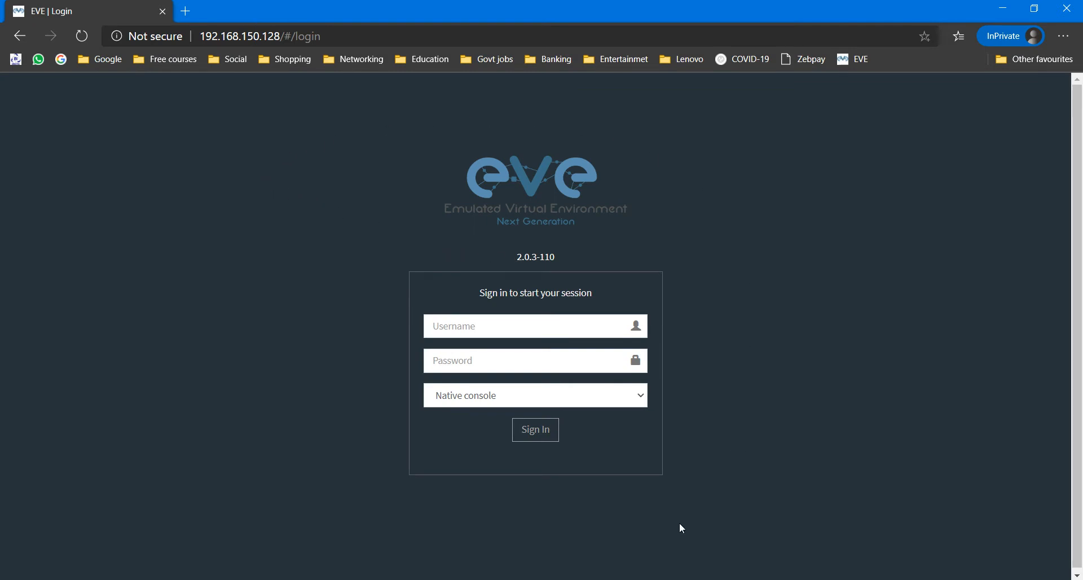
Step: Sign in to EVE-NG with username admin and the account password
left_click(476, 325)
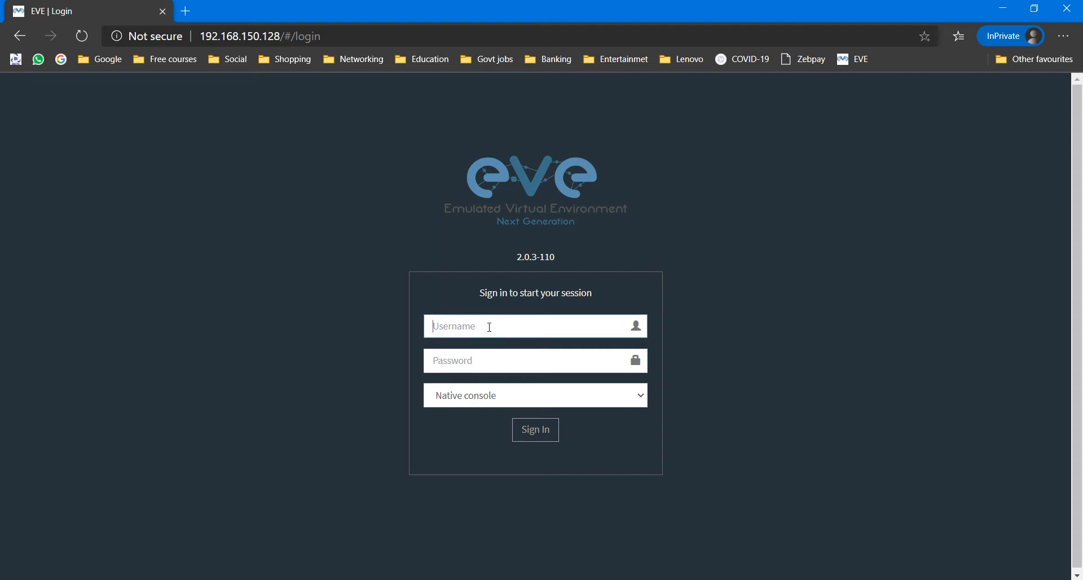
type("admin")
key("Tab")
type("ev")
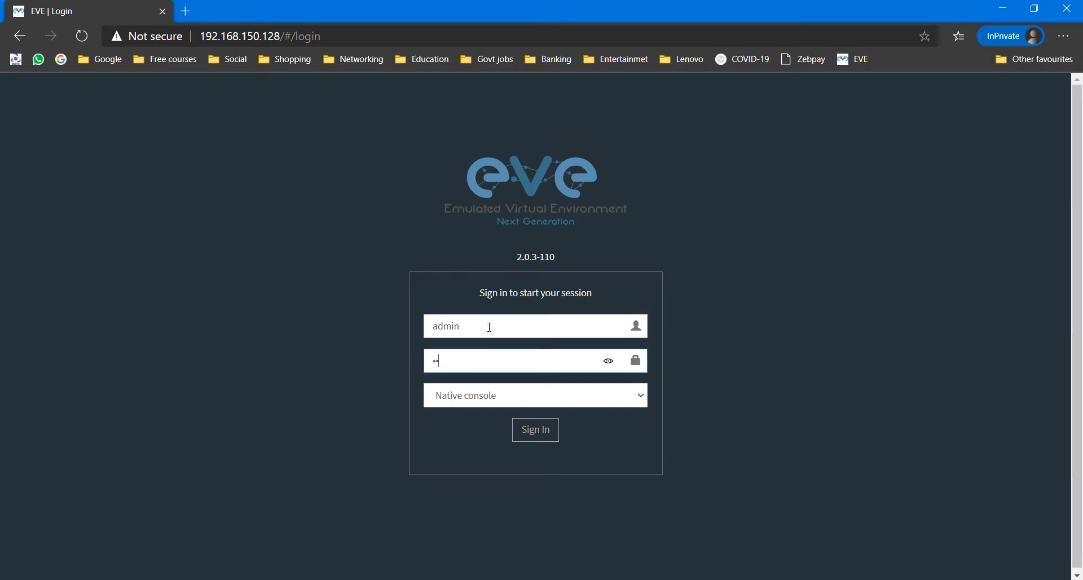
left_click(608, 364)
left_click_drag(451, 361, 411, 360)
left_click(543, 433)
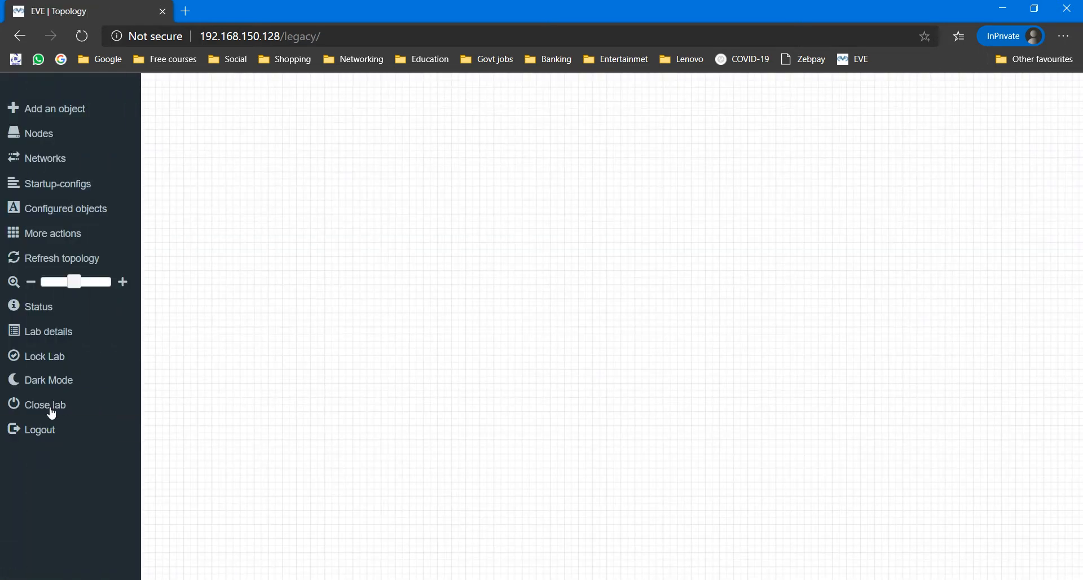
Step: Close the open lab and delete the old testing.unl lab
left_click(50, 406)
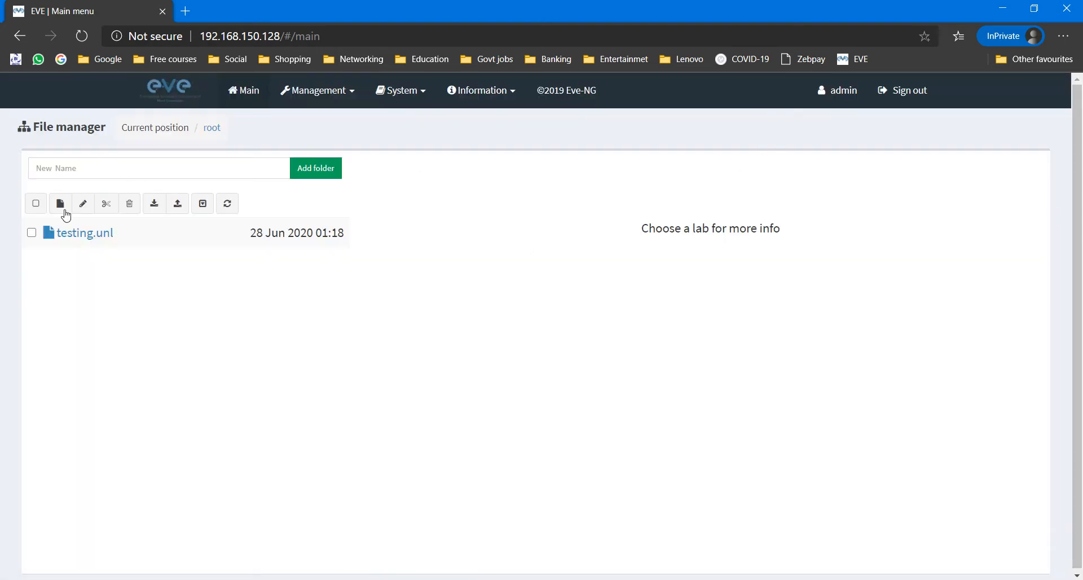
left_click(31, 233)
left_click(341, 233)
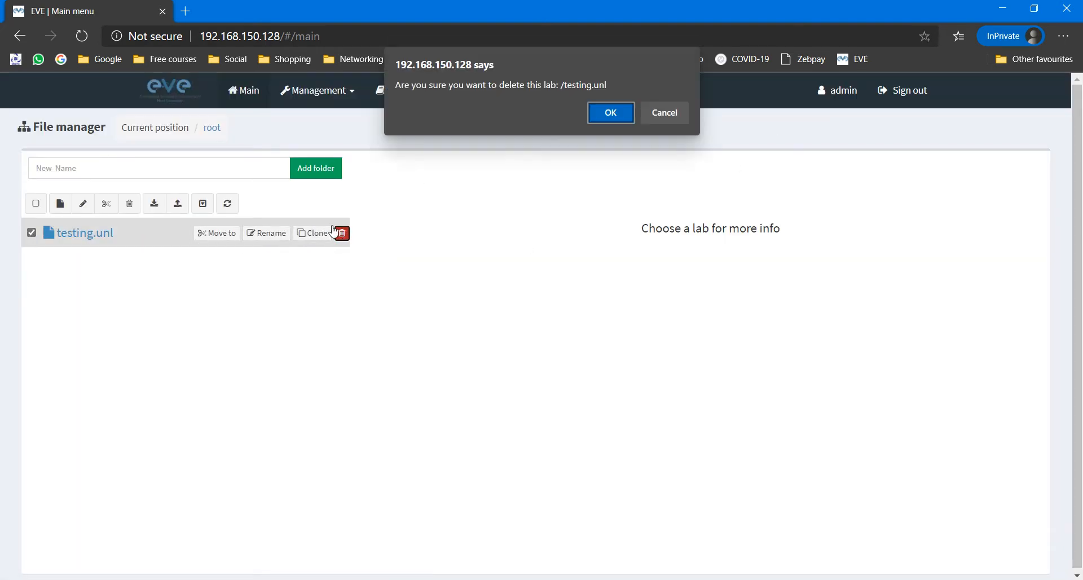
left_click(613, 110)
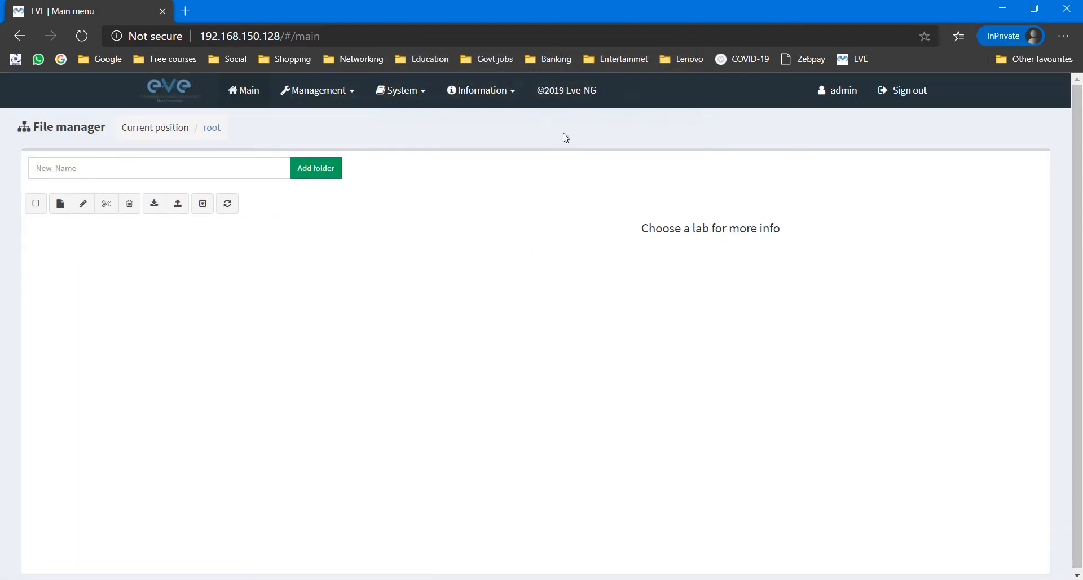
Step: Create a new lab named testing and save it to open its empty canvas
left_click(60, 204)
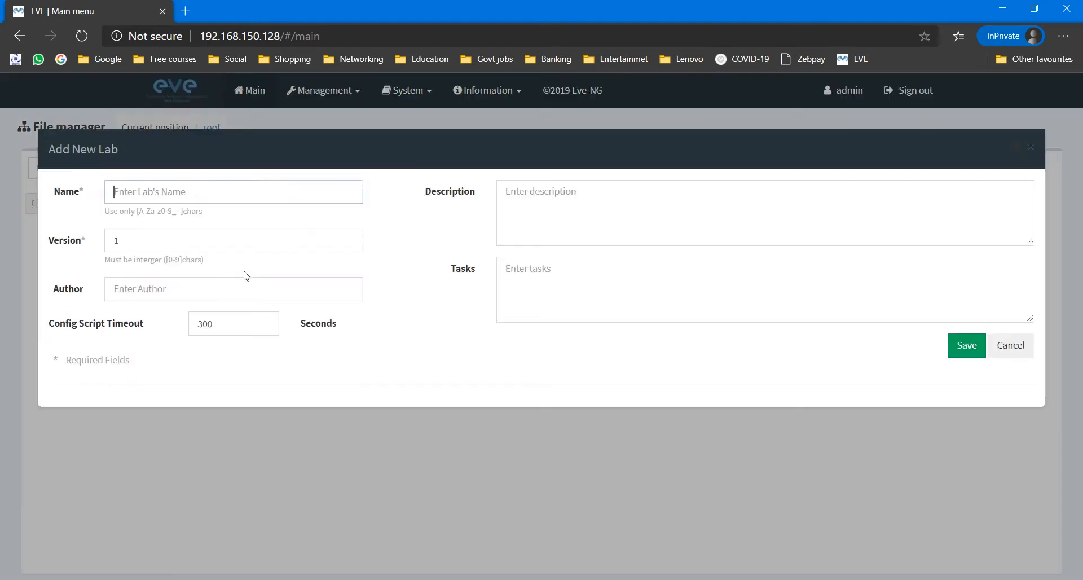
left_click(175, 193)
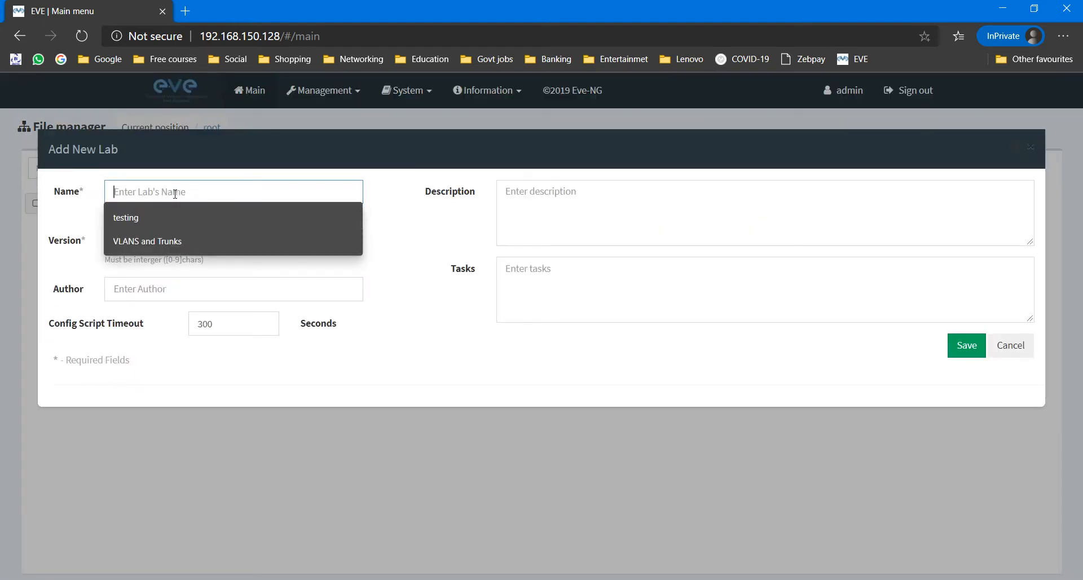
left_click(164, 222)
left_click(967, 346)
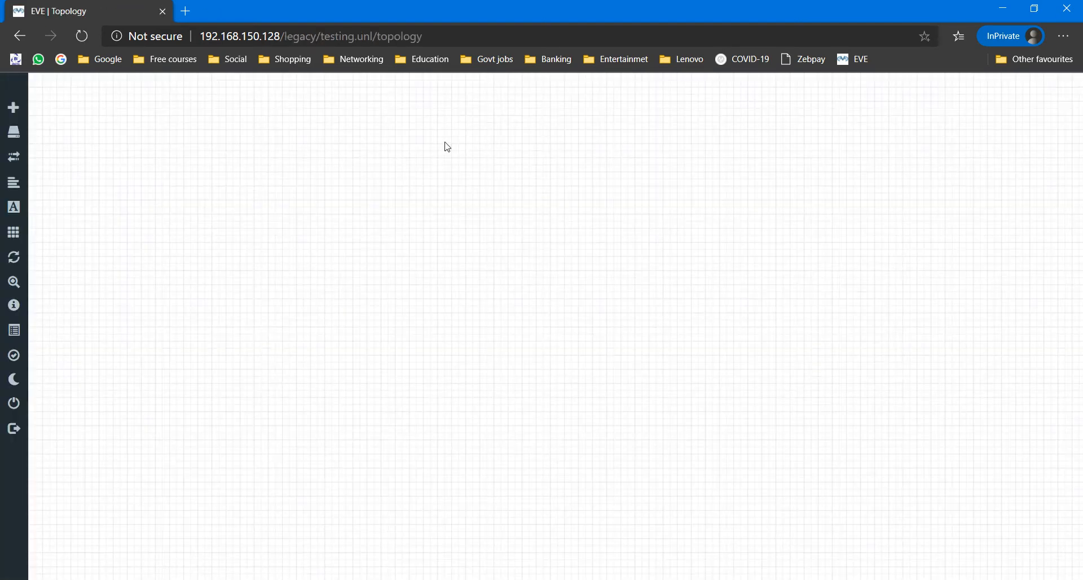
Step: Bring up the Add a New Node dialog from the canvas and scroll the templates down to Cisco IOL
mouse_move(32, 110)
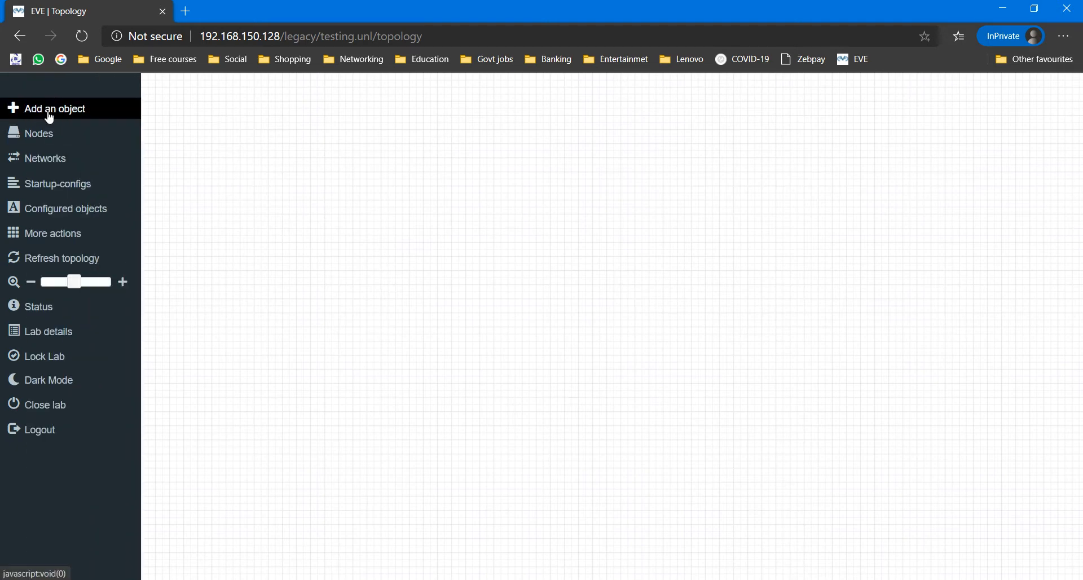
left_click(36, 113)
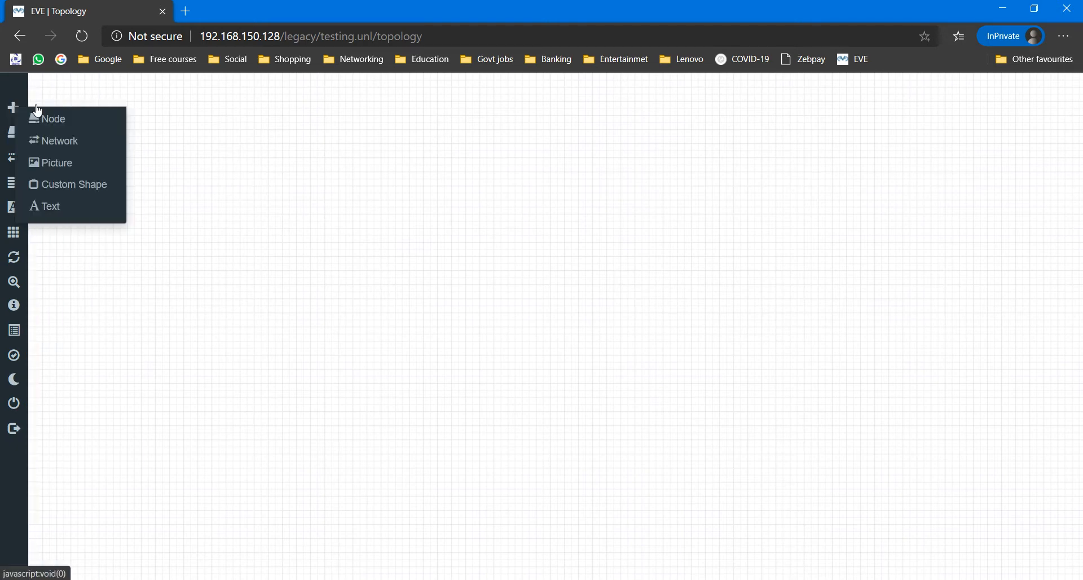
left_click(75, 120)
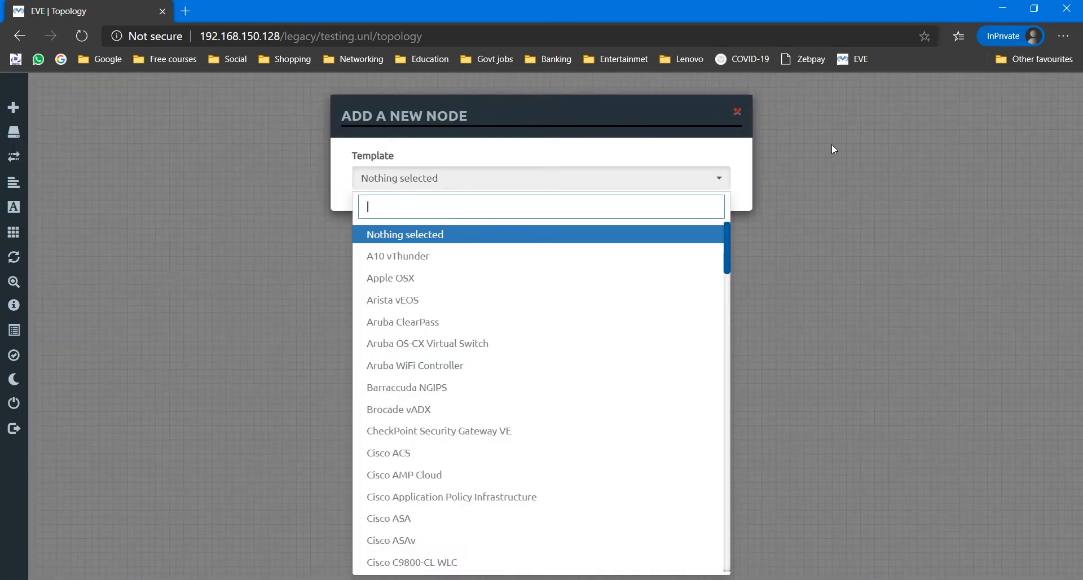
left_click(832, 144)
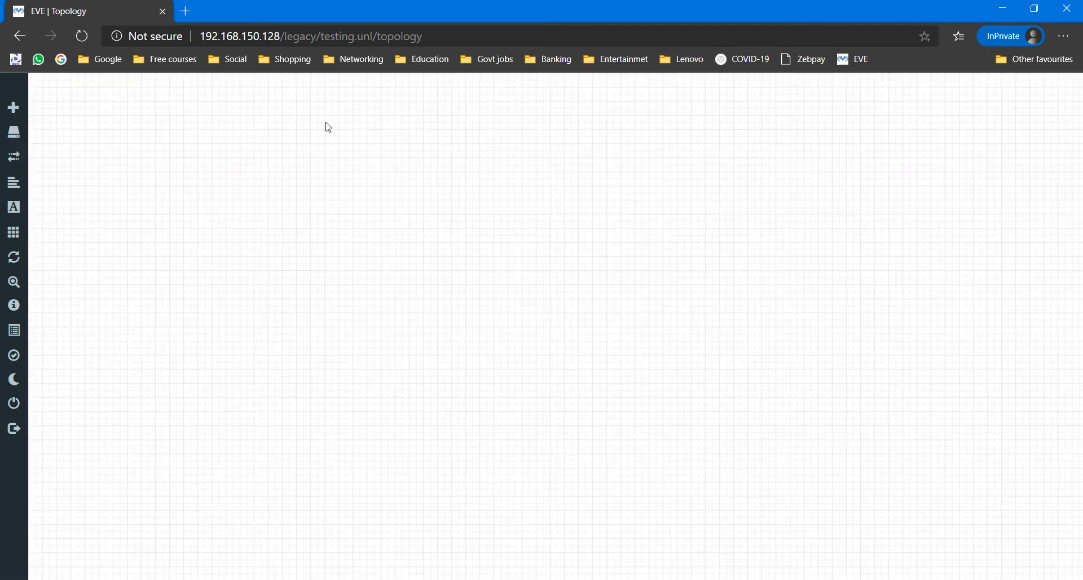
right_click(334, 137)
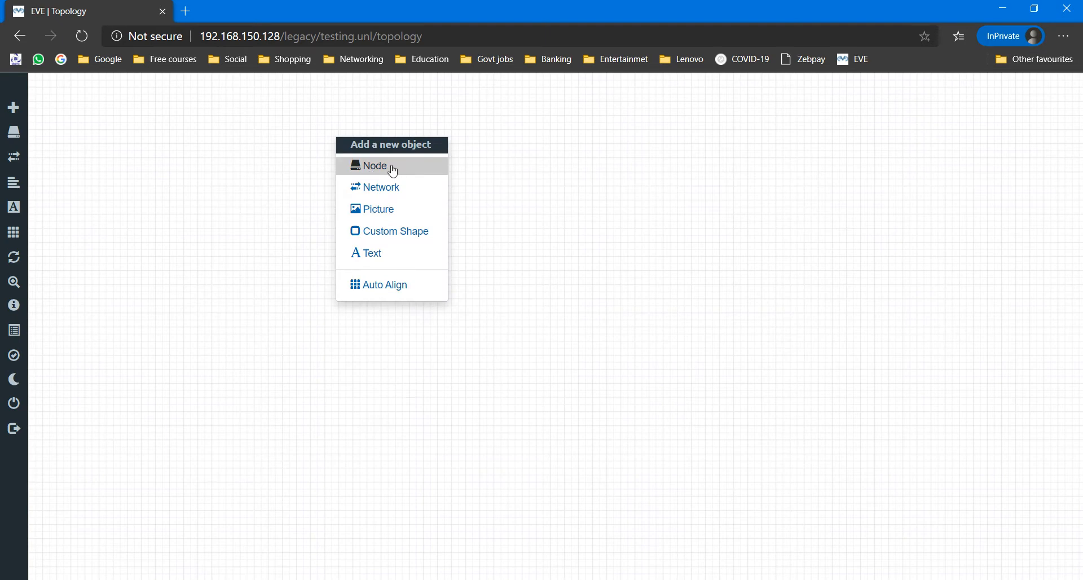
left_click(378, 169)
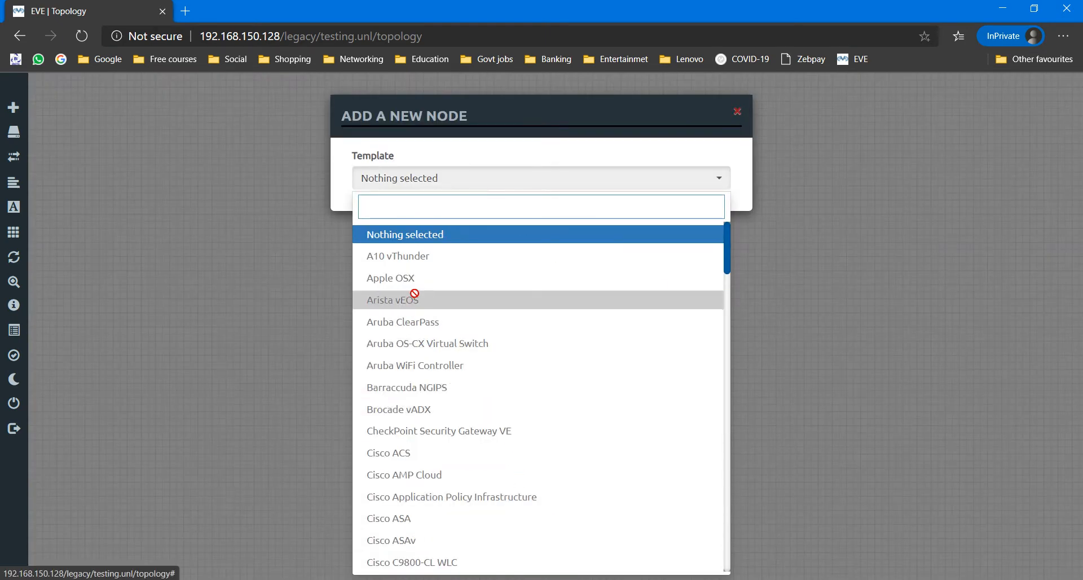
scroll(444, 279, "down", 5)
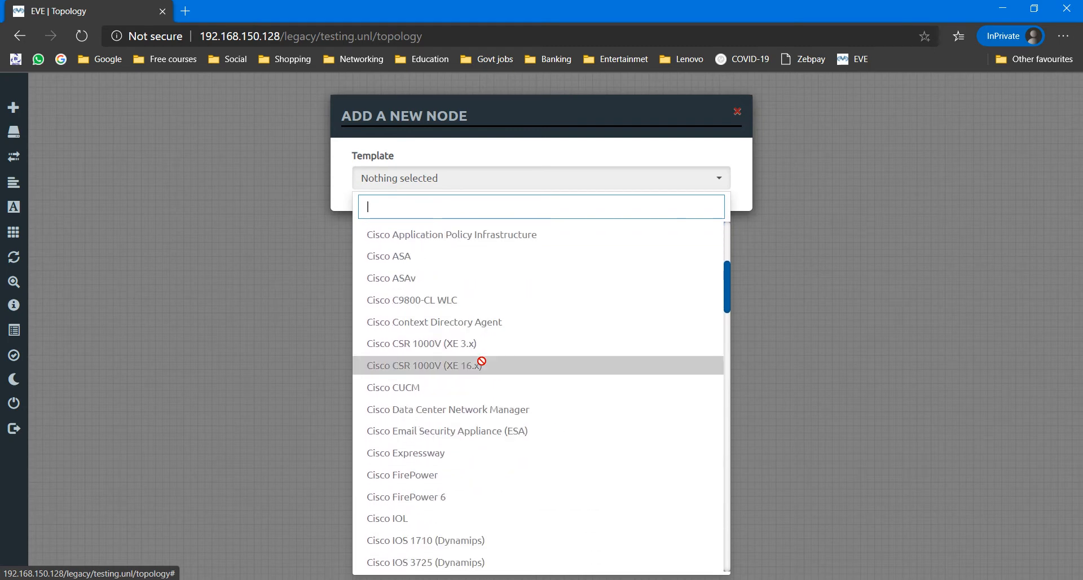
scroll(481, 361, "down", 5)
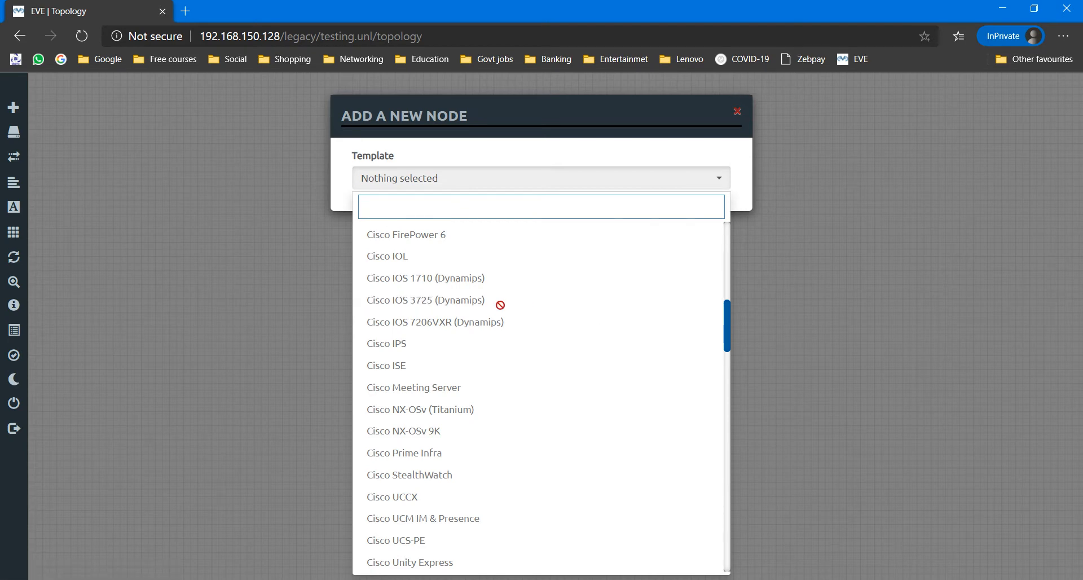
left_click(822, 277)
Step: Launch Notepad from the Windows search and move its window up and left
key("super")
type("note")
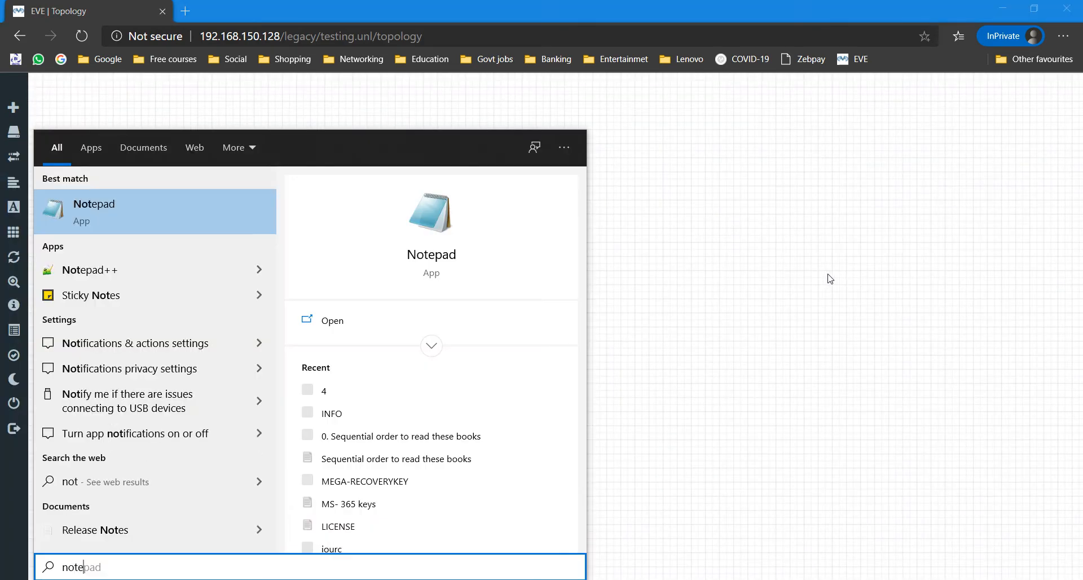
key("Return")
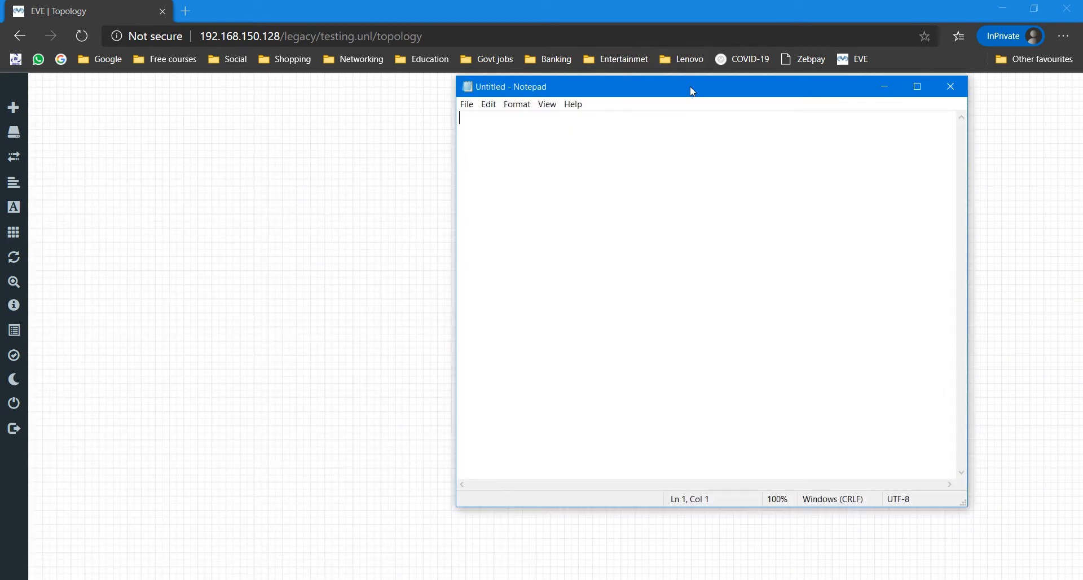
left_click_drag(692, 90, 552, 78)
Step: Note filezilla and winscp on separate lines, then minimise Notepad
key("Return")
key("Return")
type("f")
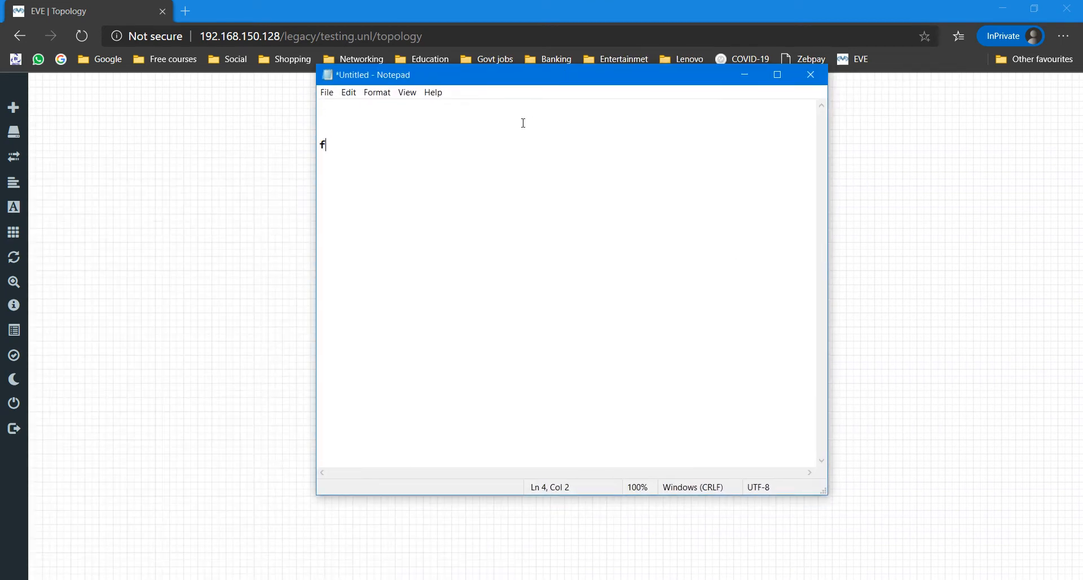
type("ile")
type("zilla  ")
type("winscp")
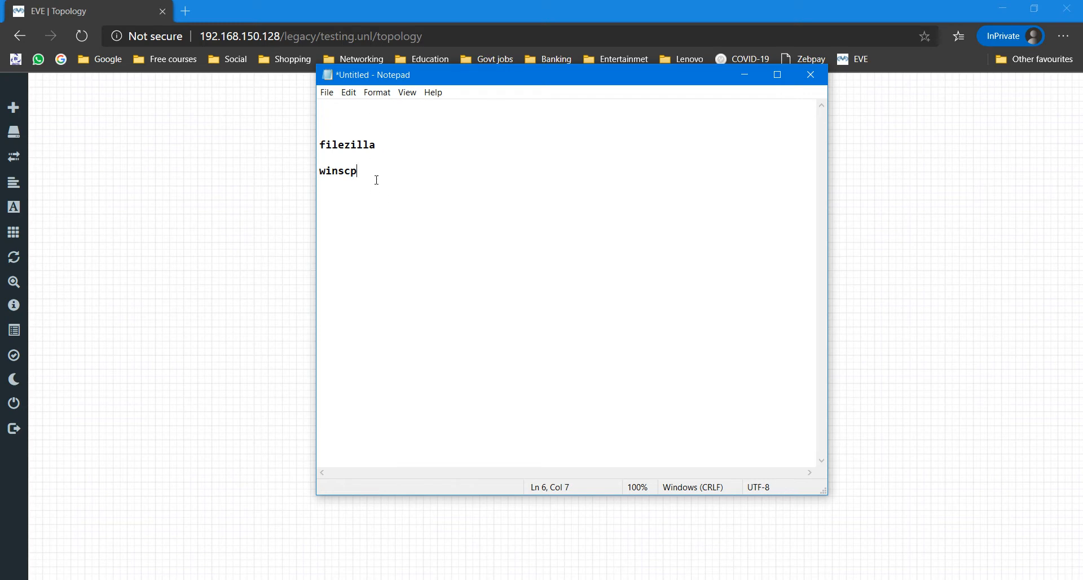
left_click_drag(376, 179, 325, 134)
left_click_drag(383, 182, 313, 140)
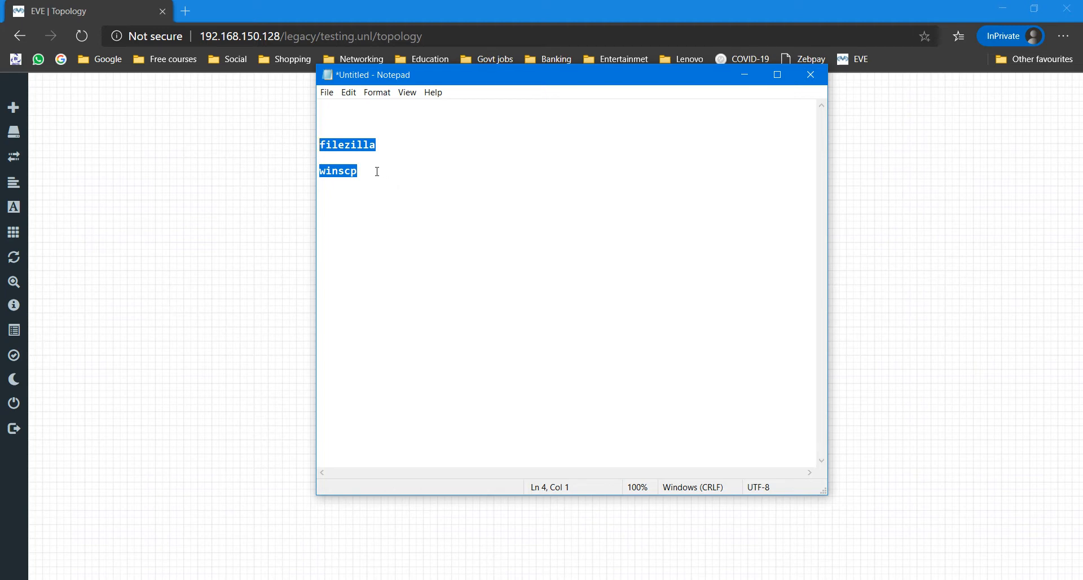
left_click(444, 160)
left_click_drag(382, 144, 319, 140)
left_click(749, 75)
key("super")
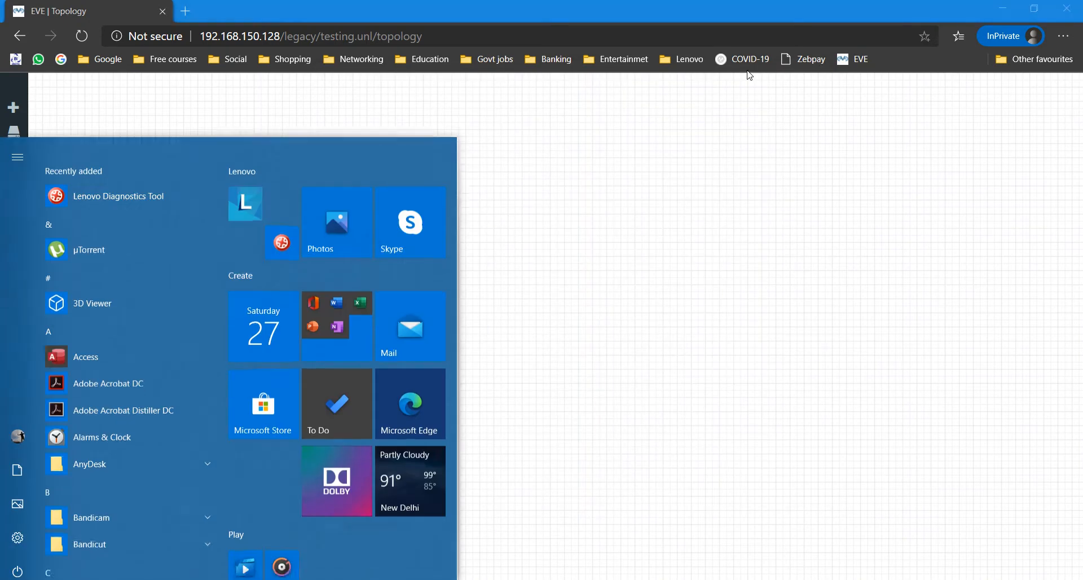
Step: Launch FileZilla from a 'file' Start search, then bring the EVE-COMM-VM console forward
type("file")
key("Return")
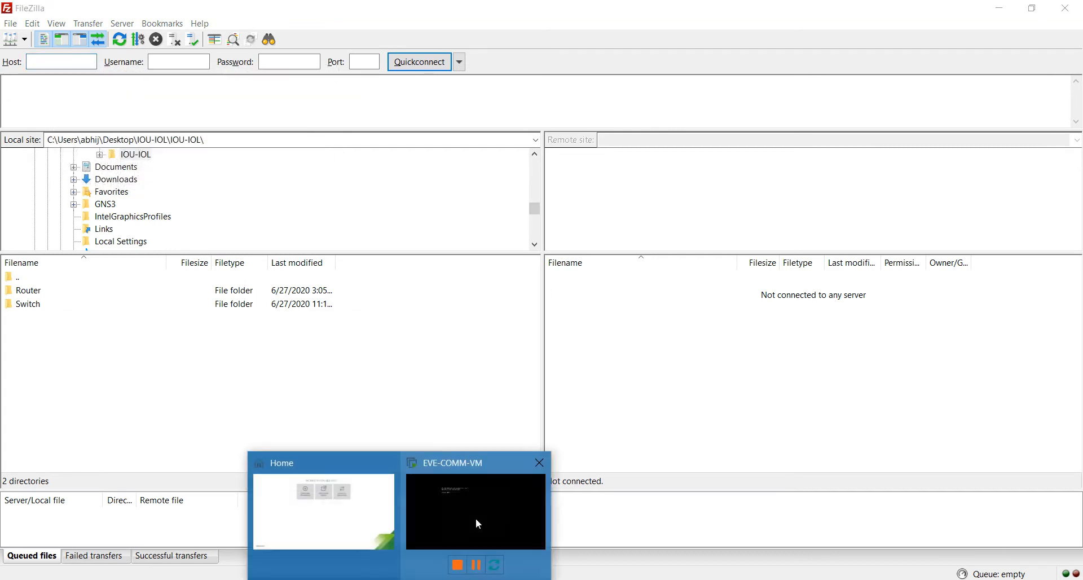
left_click(478, 522)
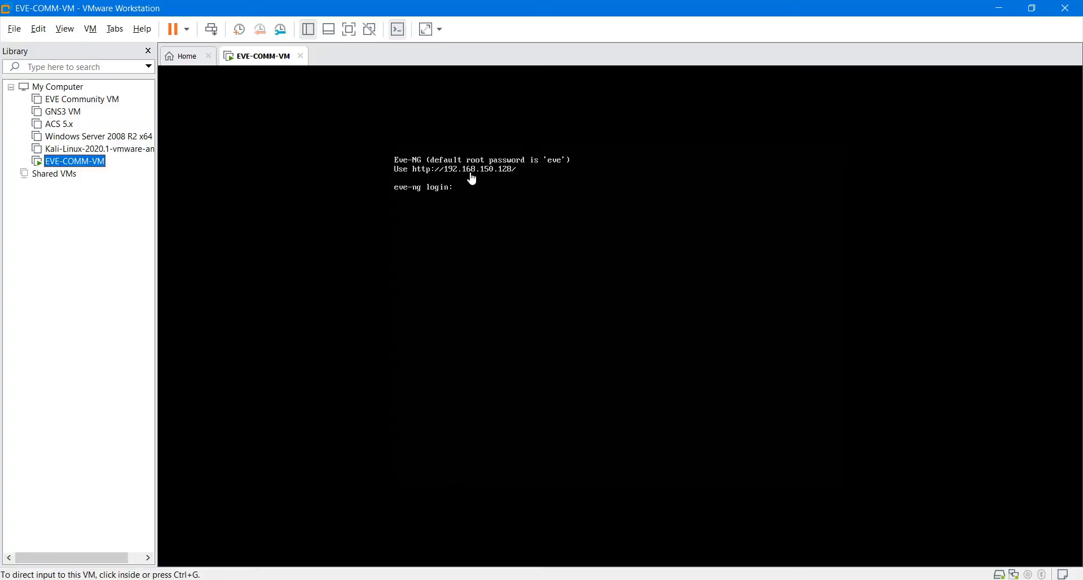
Step: Quickconnect FileZilla over SFTP to 192.168.150.128 as root on port 22, accepting the host key
left_click(1005, 10)
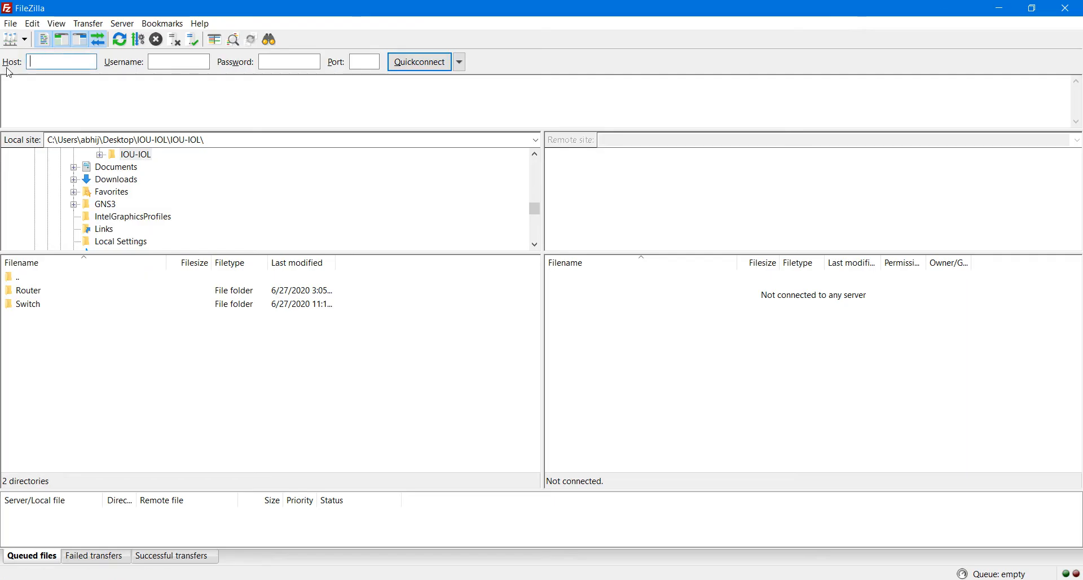
left_click(69, 57)
type("192")
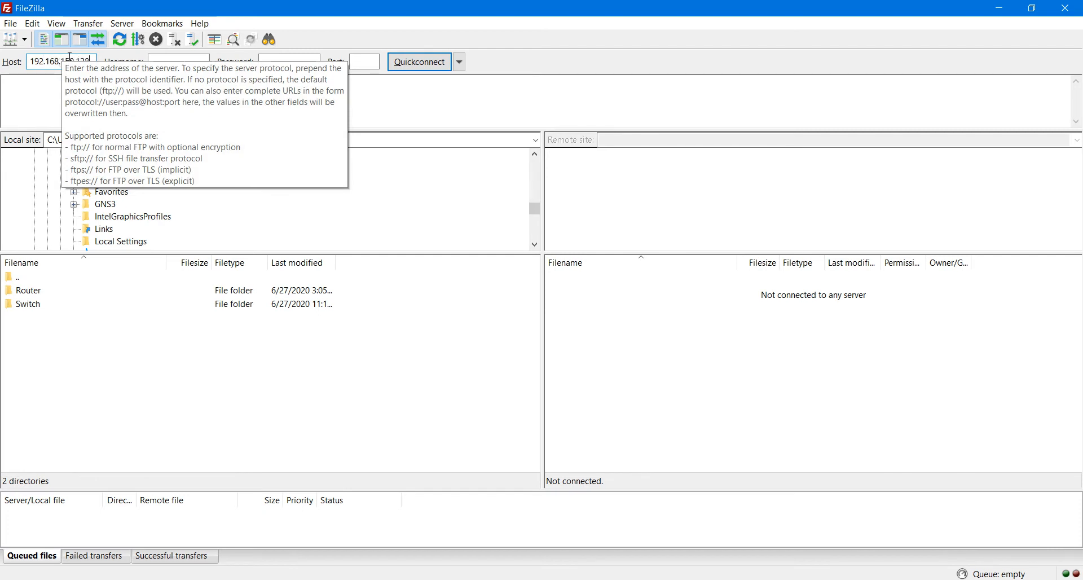
type(".168.150.128")
key("Tab")
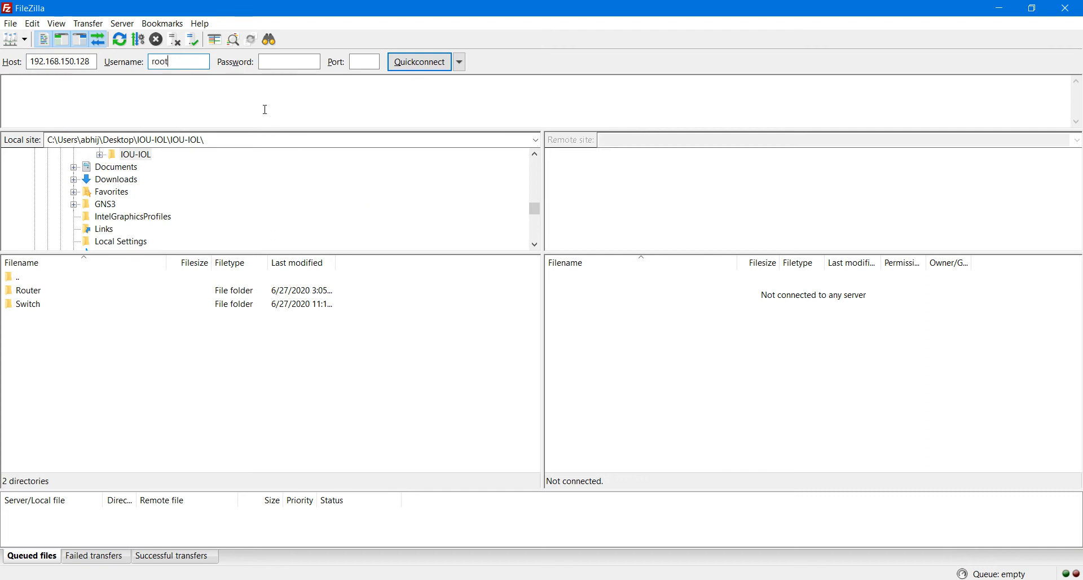
left_click(287, 60)
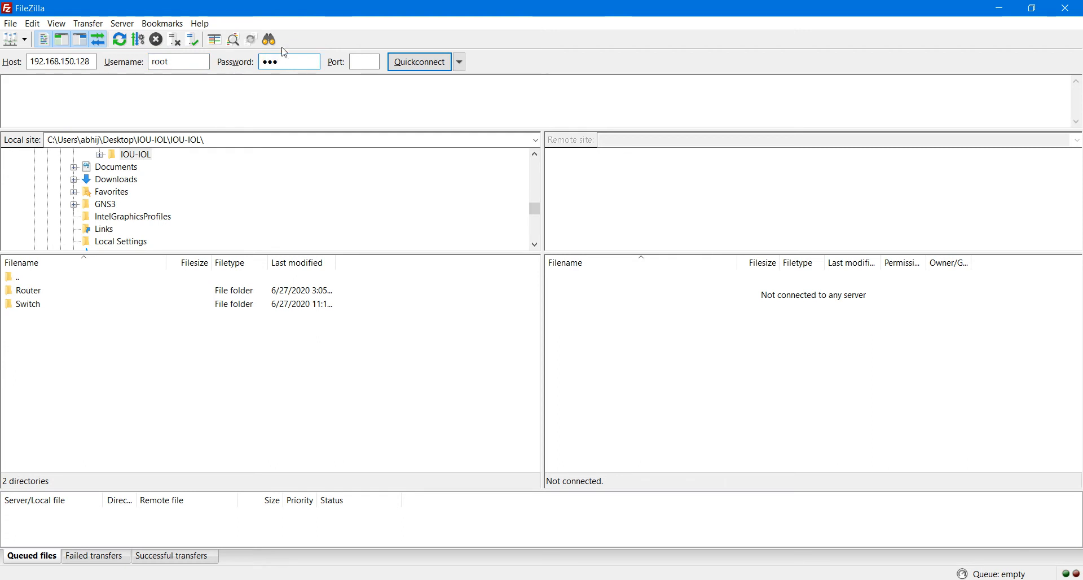
left_click(367, 63)
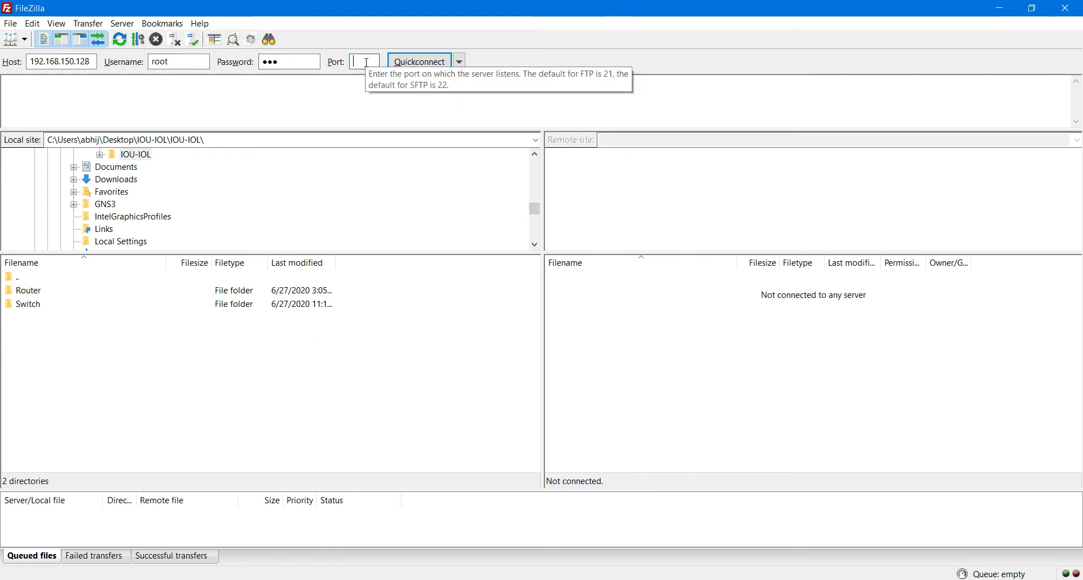
left_click(419, 62)
left_click(625, 362)
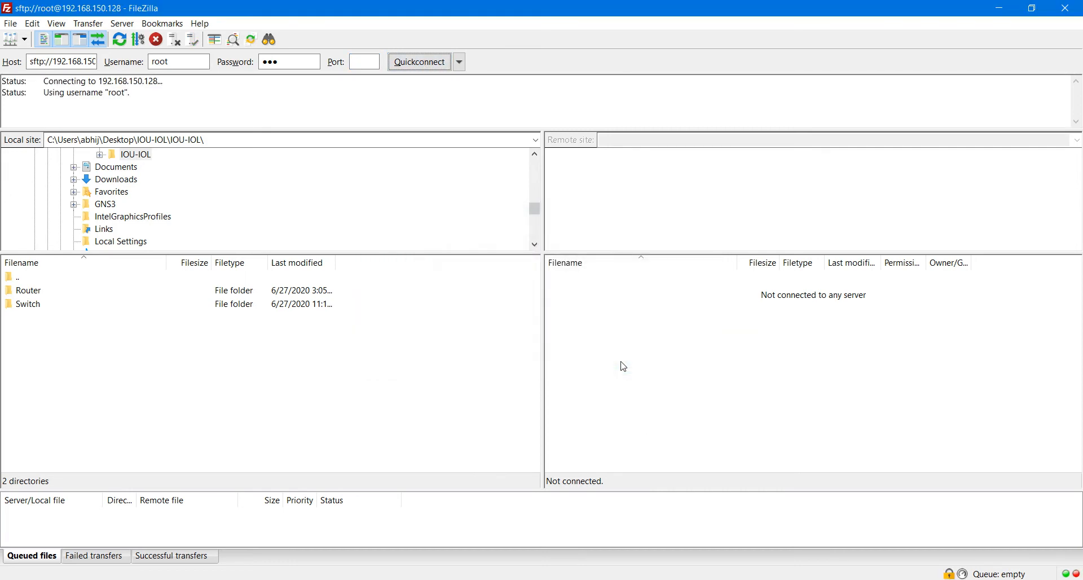
Step: Navigate the remote pane from /root up and down into /opt/unetlab/addons/dynamips
left_click(974, 409)
left_click(563, 282)
double_click(564, 282)
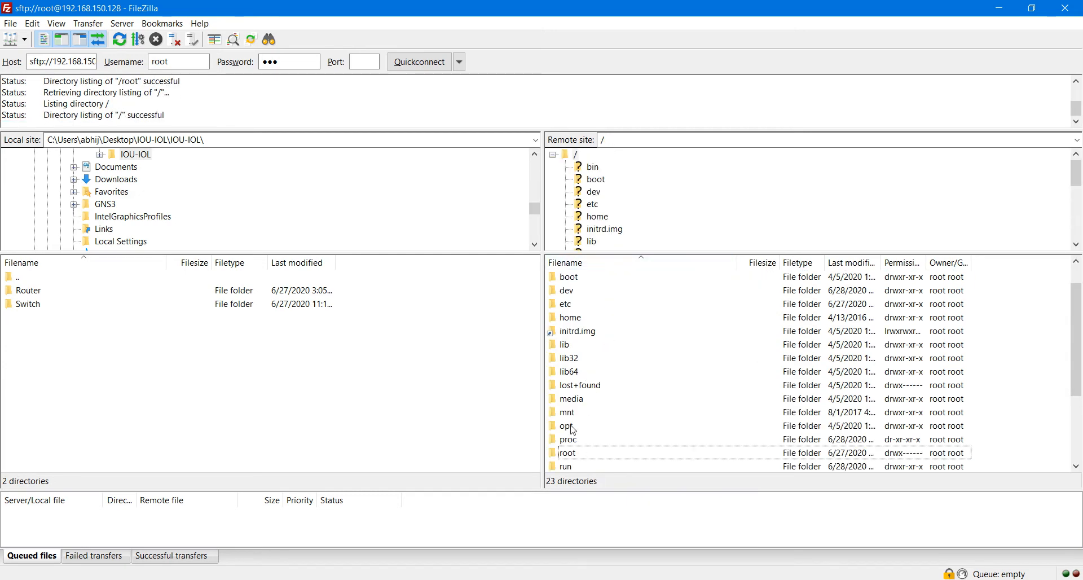
double_click(570, 426)
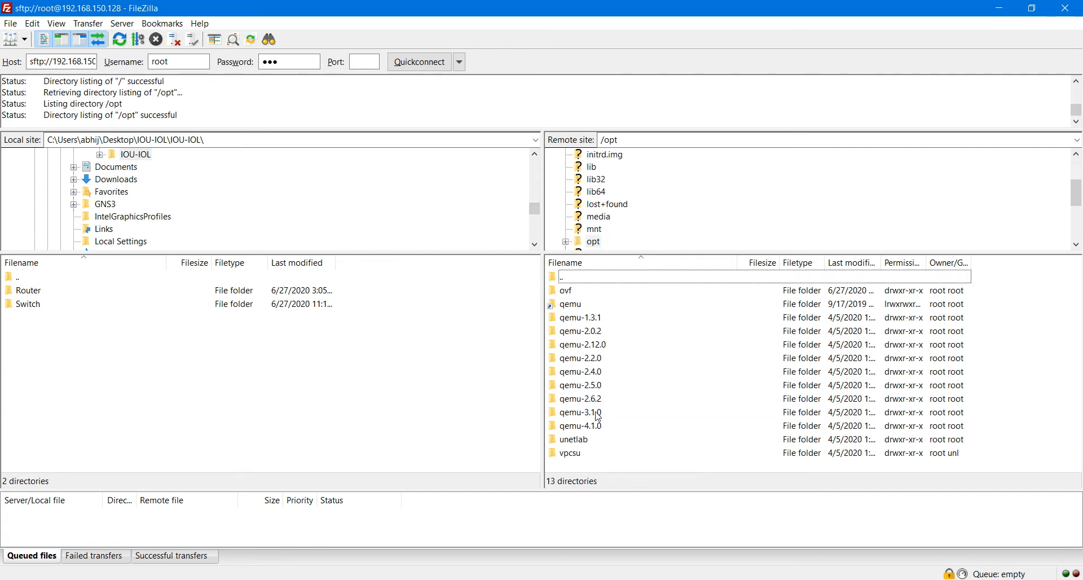
double_click(587, 443)
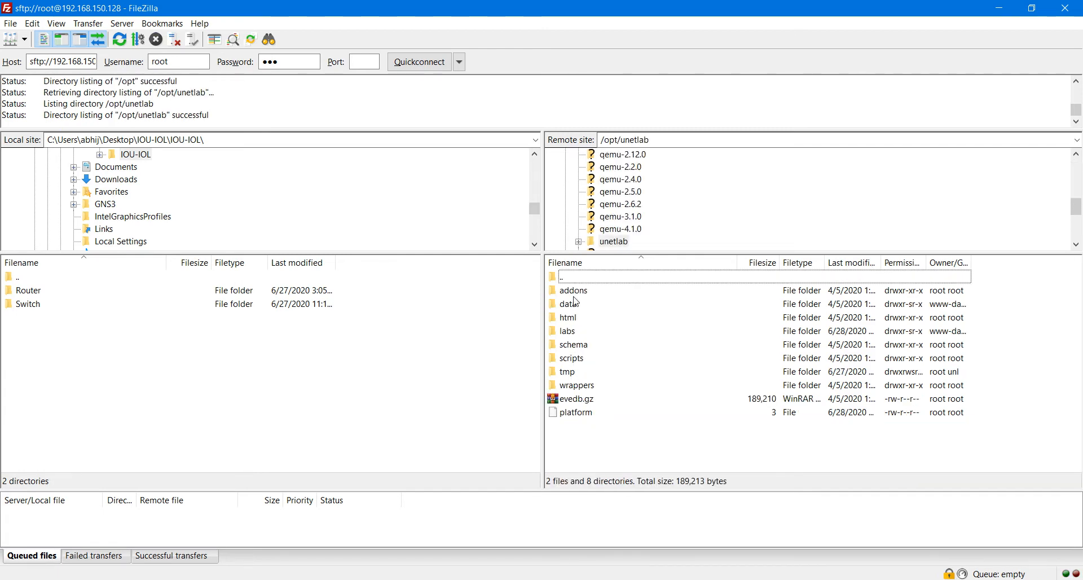
double_click(574, 291)
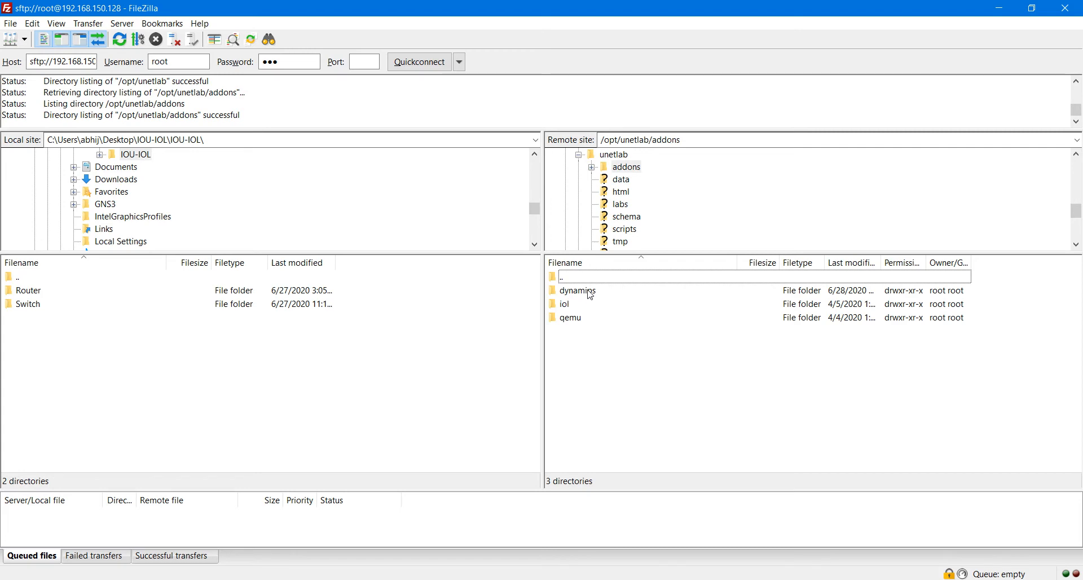
left_click_drag(588, 350, 585, 292)
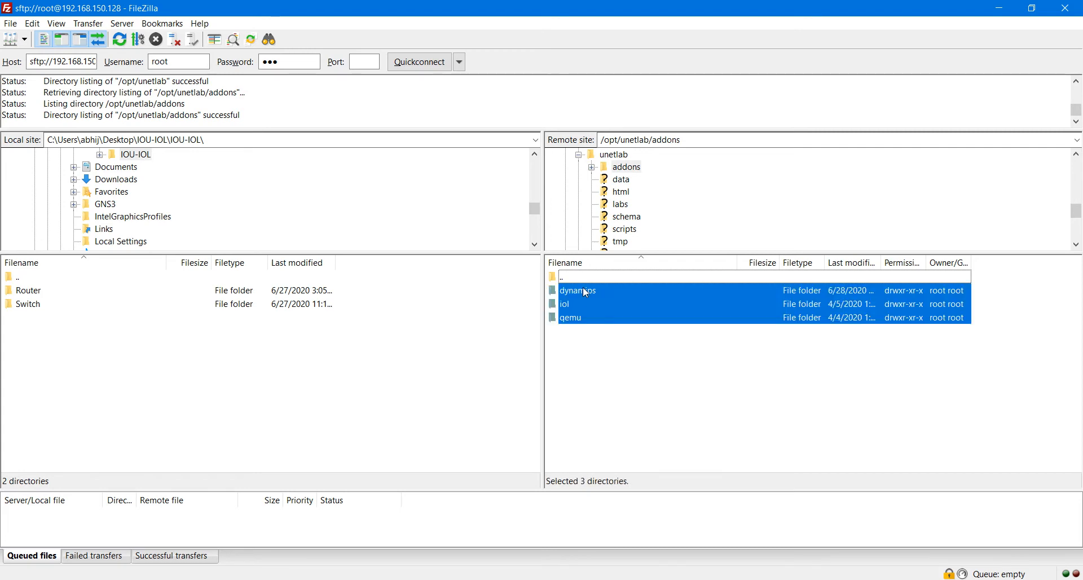
left_click(673, 393)
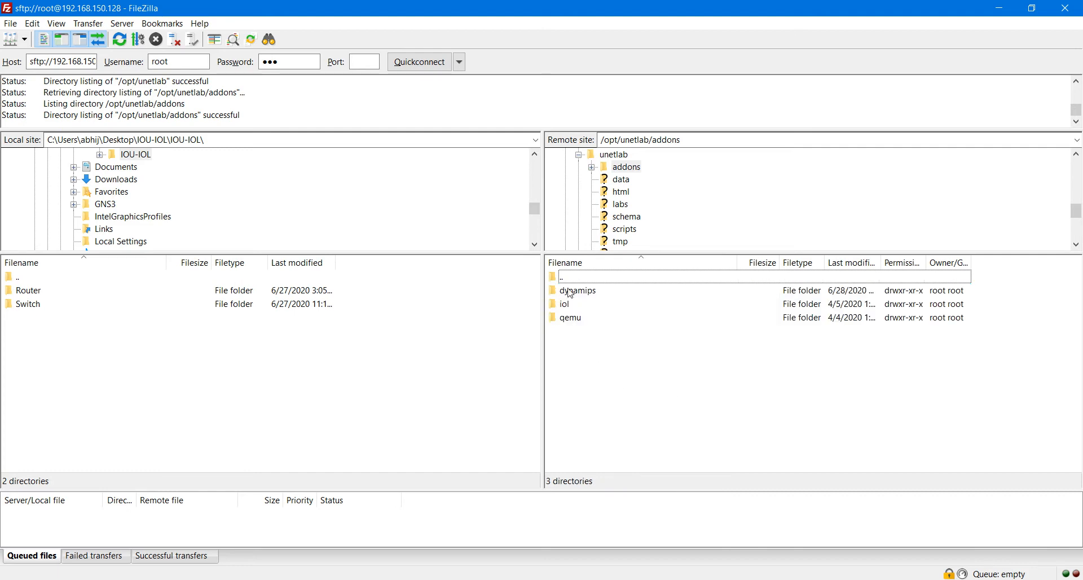
double_click(589, 291)
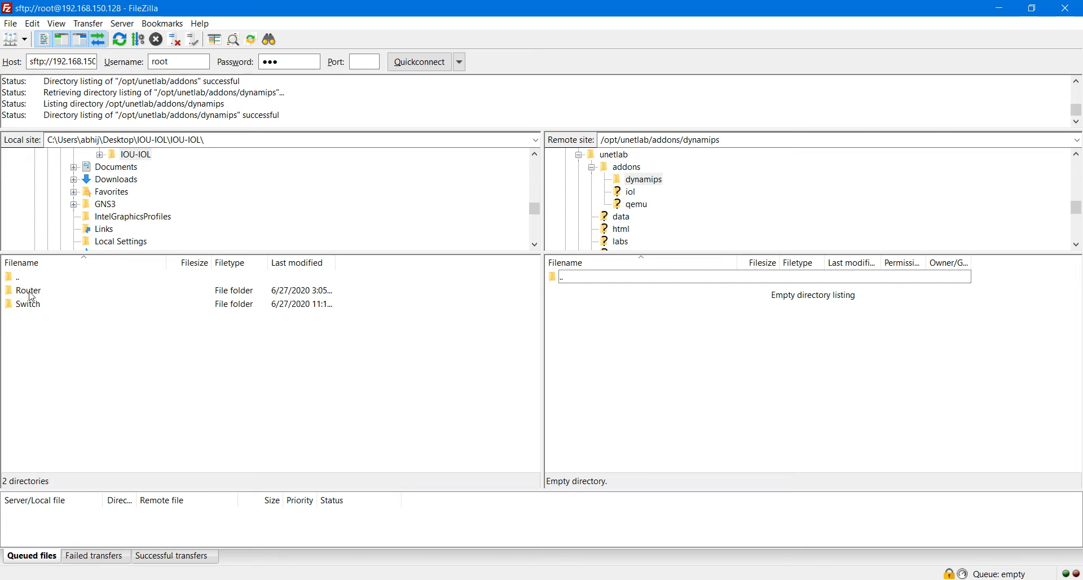
Step: Upload the c3725 and c7200 images from the local Router folder into the remote dynamips folder
double_click(31, 291)
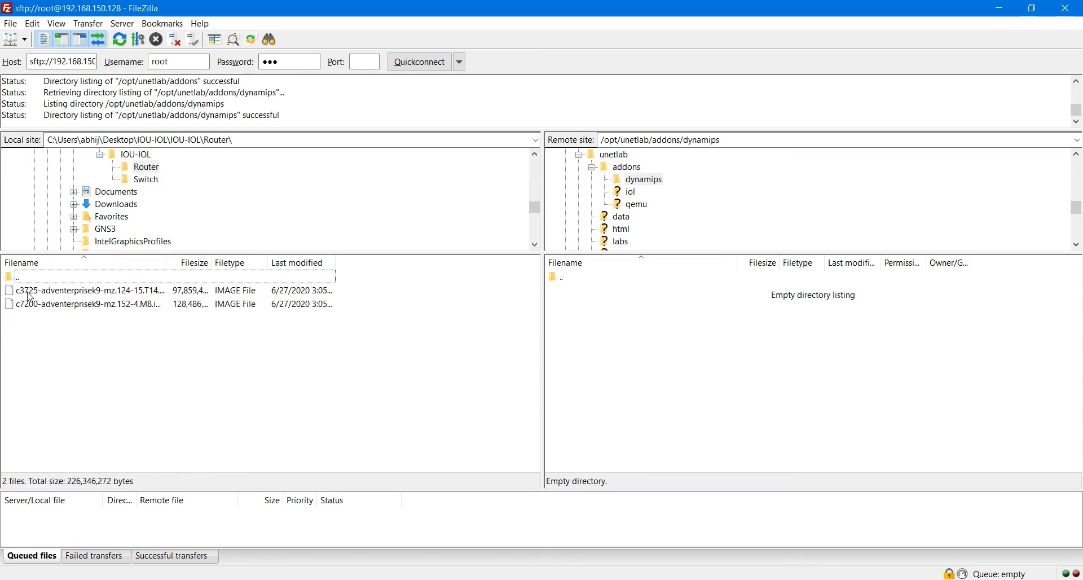
left_click_drag(70, 337, 33, 278)
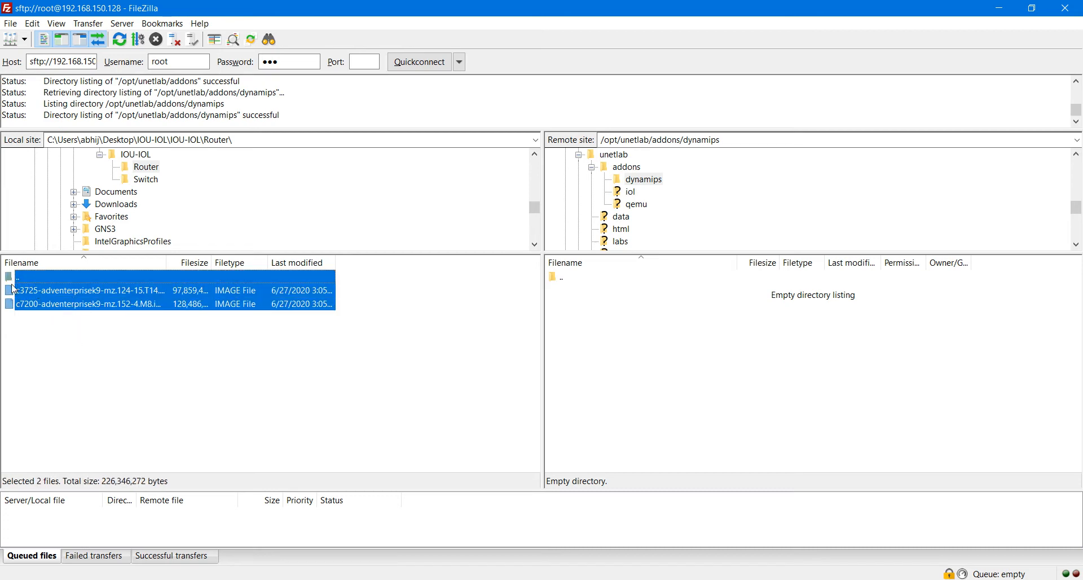
left_click_drag(117, 344, 37, 304)
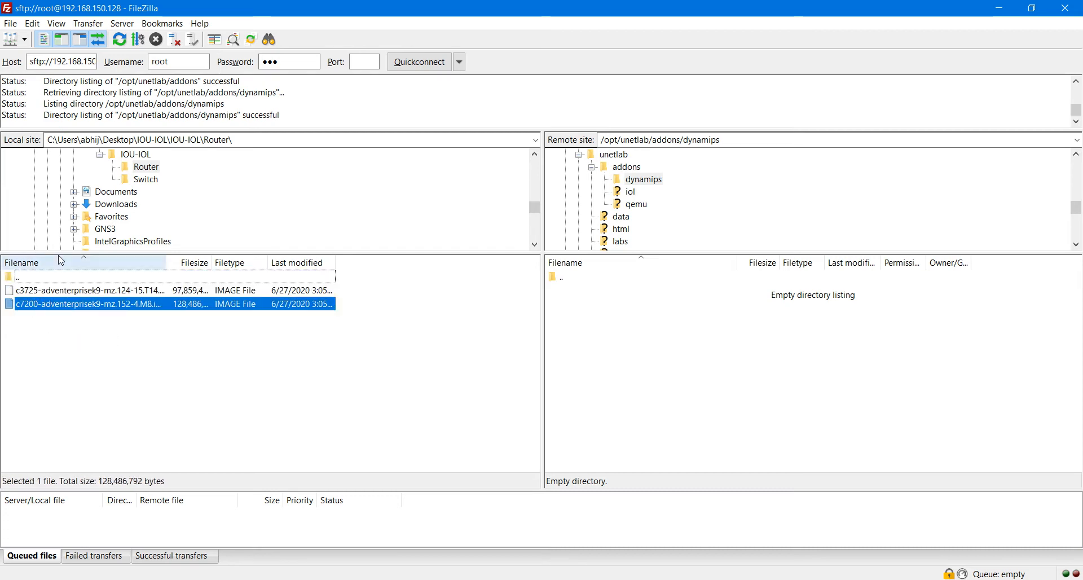
left_click(72, 339)
left_click_drag(72, 326, 78, 292)
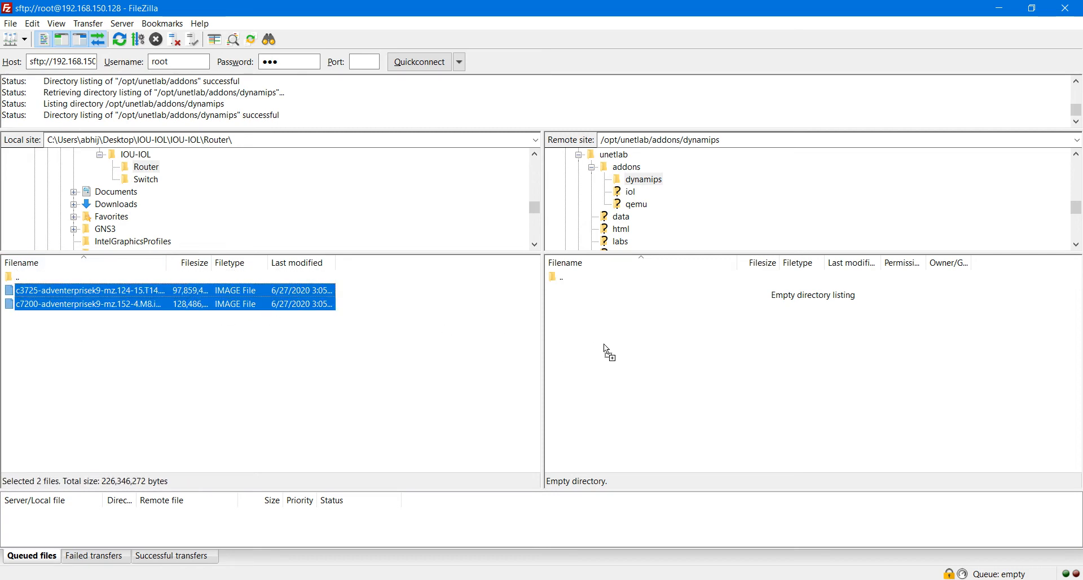
left_click_drag(604, 344, 622, 345)
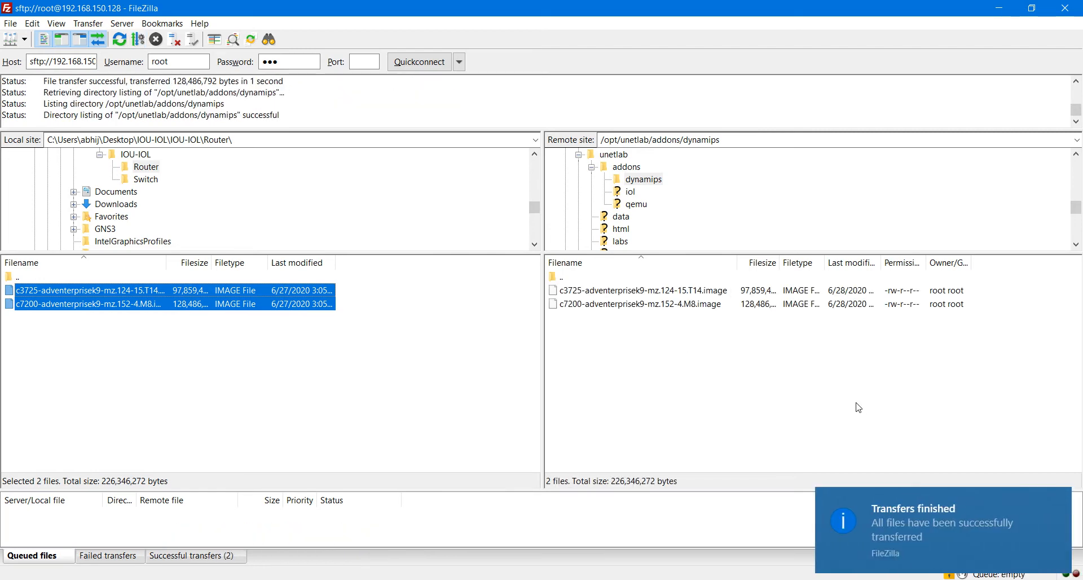
Step: Go back up to the remote addons folder and return to the EVE topology page
mouse_move(913, 523)
left_click(667, 367)
double_click(561, 282)
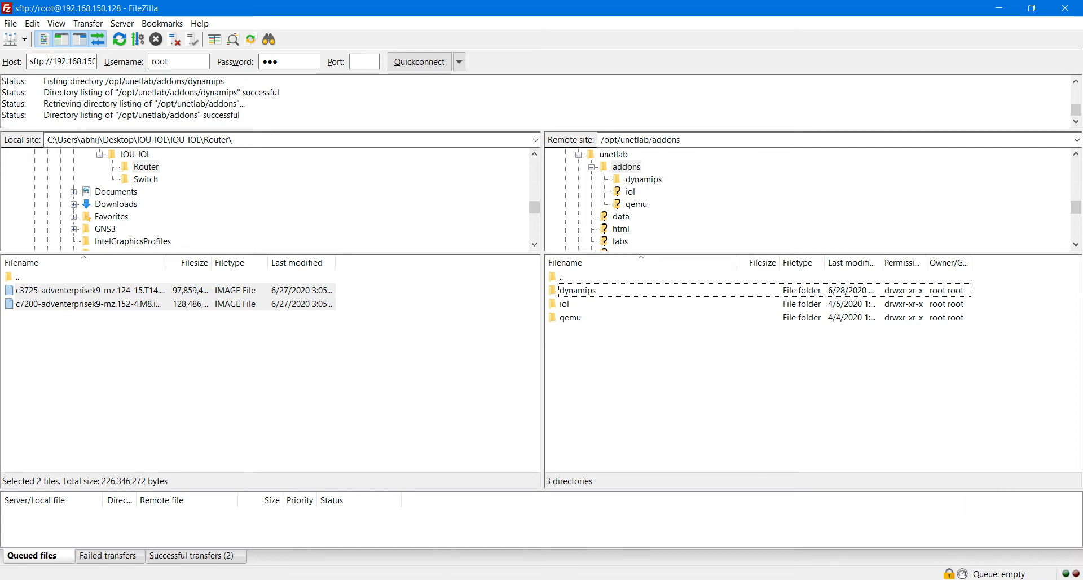
left_click(321, 515)
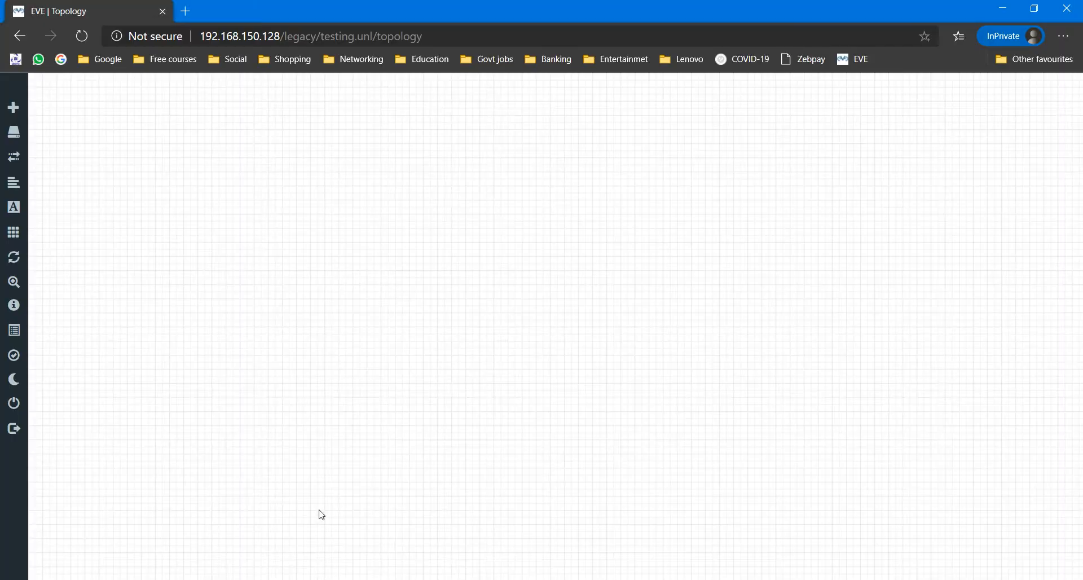
Step: Reload the lab page and start a Cisco IOS 3725 node using the c3725 image
left_click(82, 37)
right_click(312, 128)
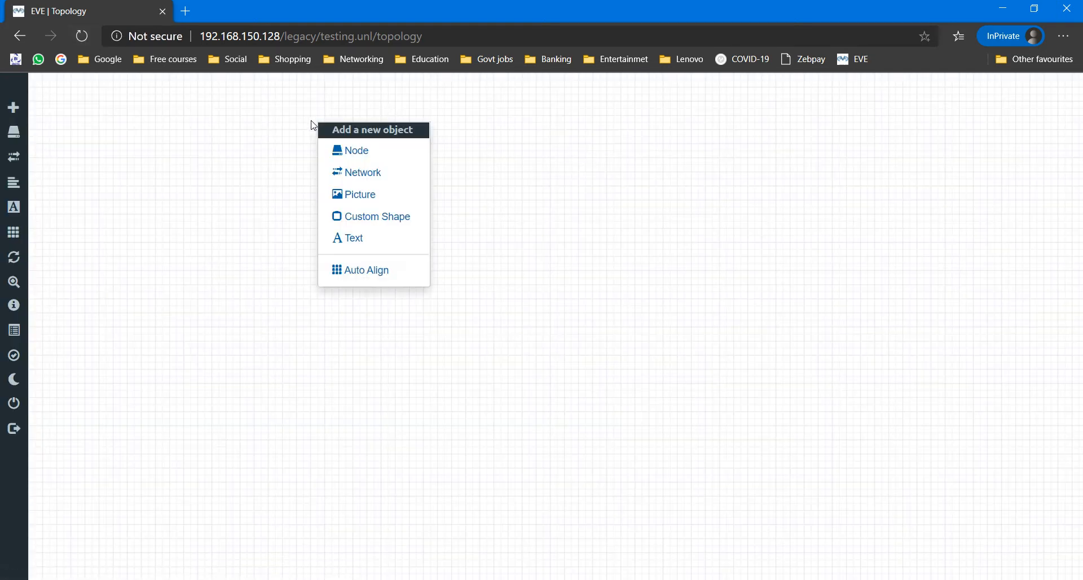
left_click(347, 151)
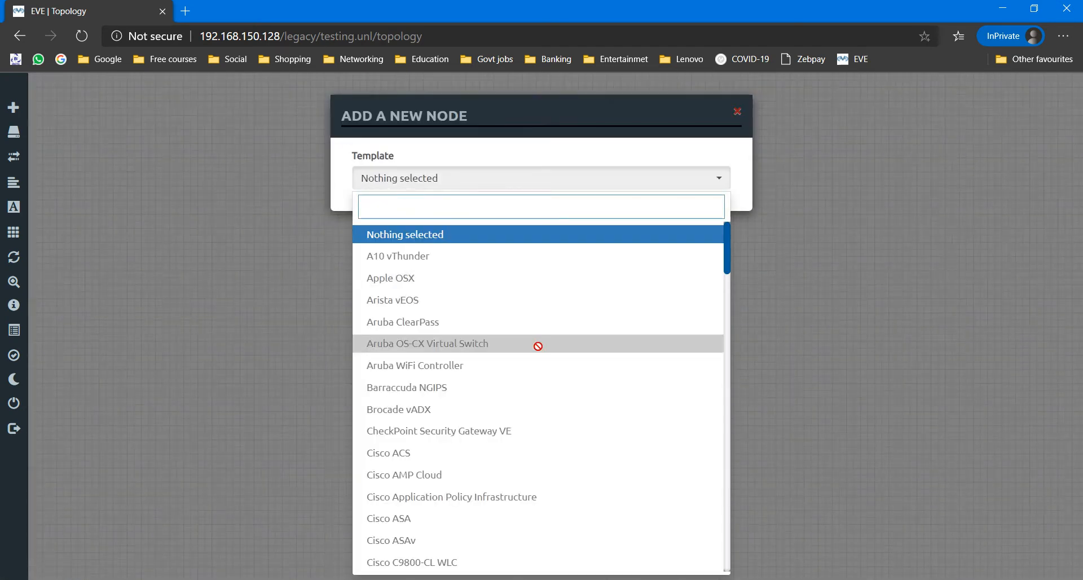
scroll(537, 344, "down", 8)
scroll(537, 337, "down", 3)
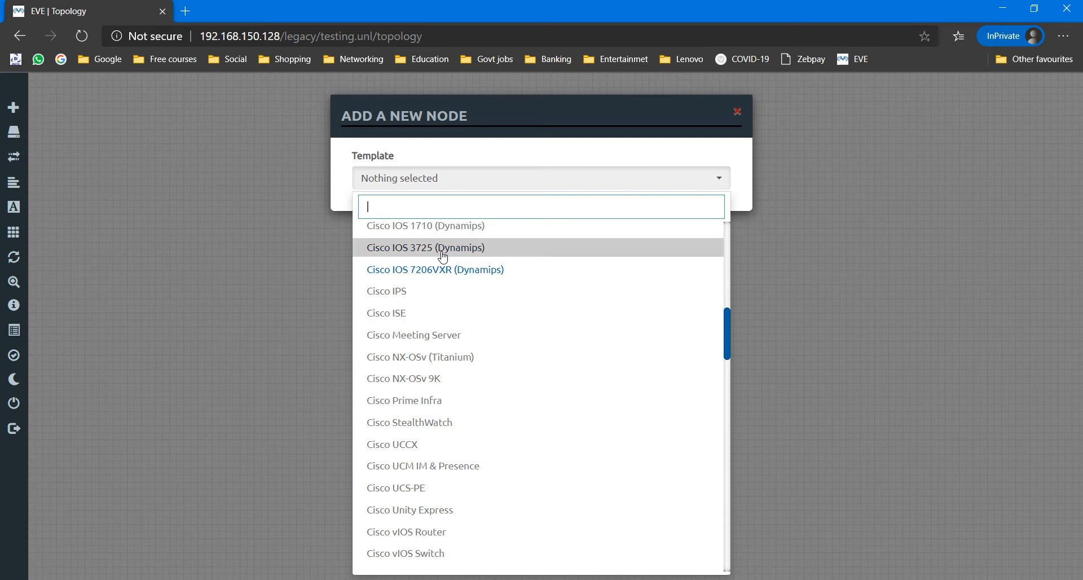
left_click(443, 255)
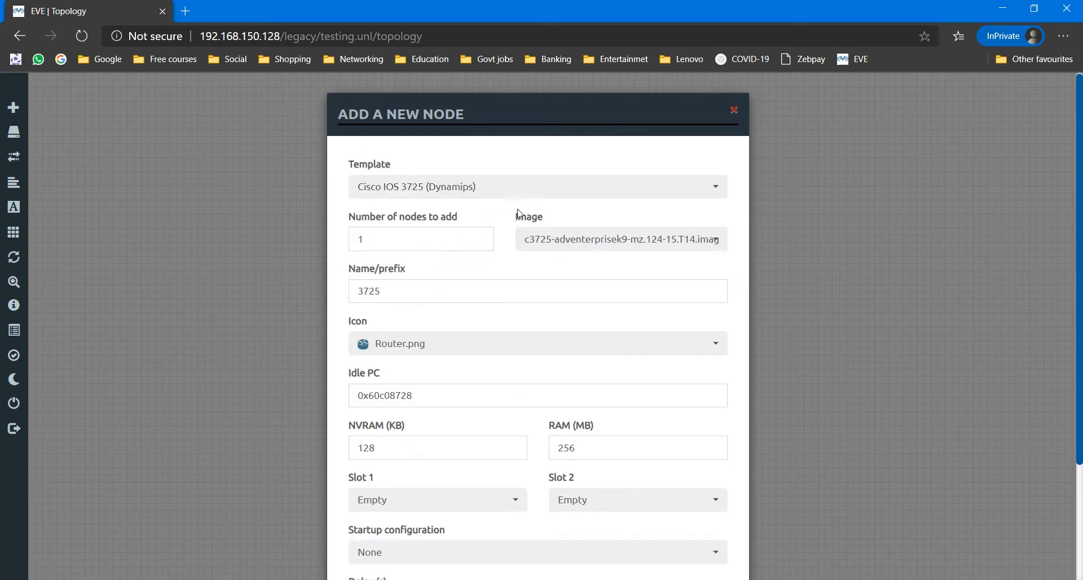
left_click(610, 244)
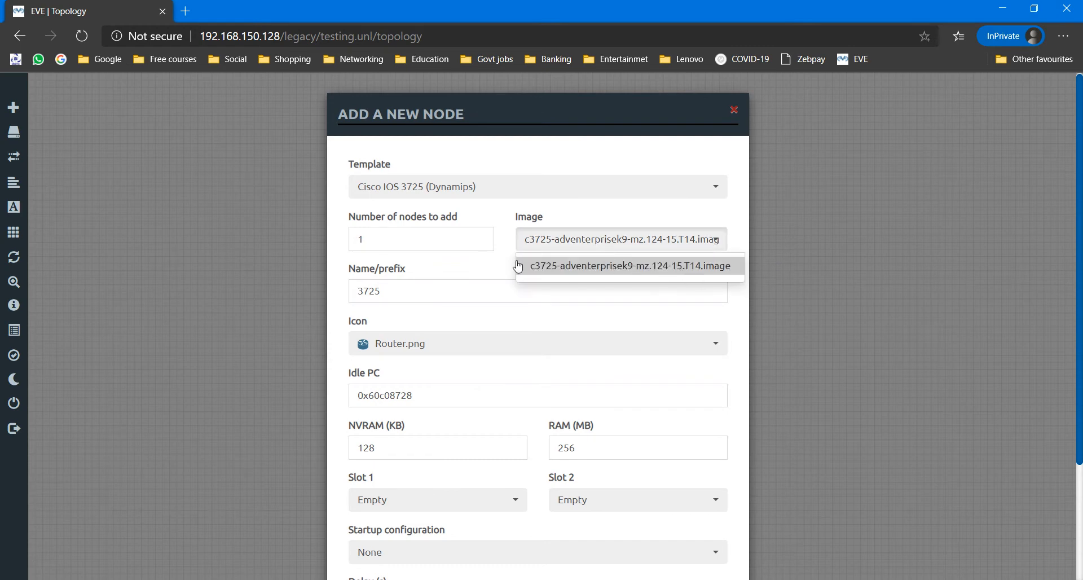
left_click(456, 263)
Step: Keep the 3725 node's default name, Router.png icon, NVRAM 128 and RAM 256, and save it
left_click_drag(394, 290, 356, 293)
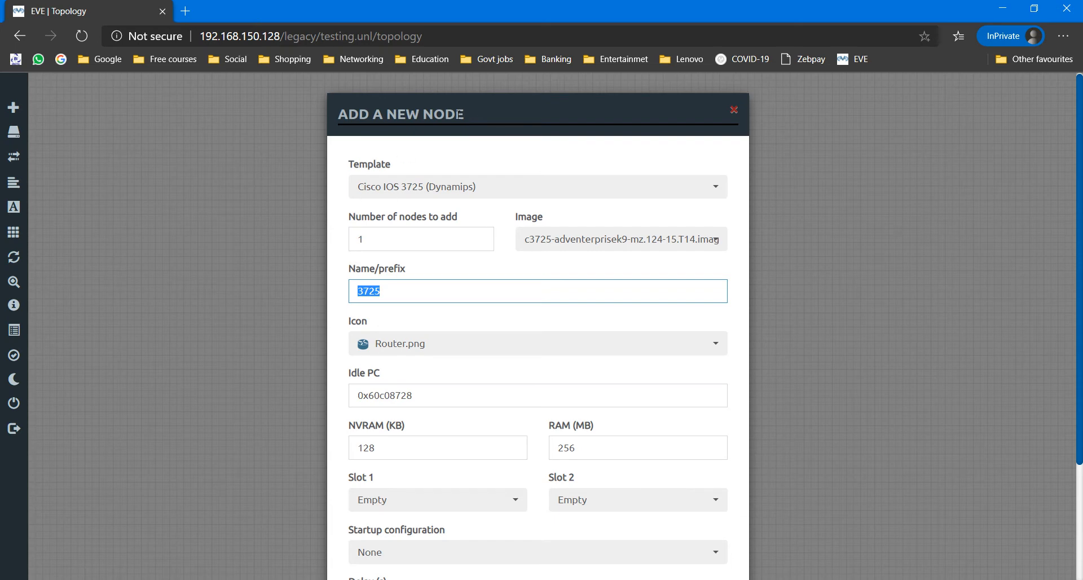
left_click_drag(459, 114, 495, 94)
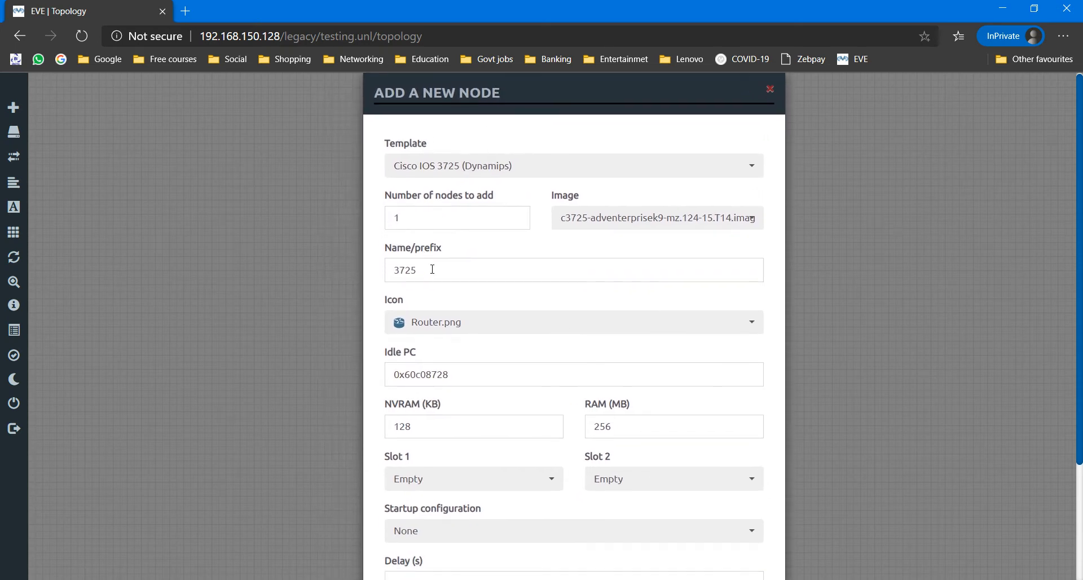
left_click_drag(432, 273, 397, 272)
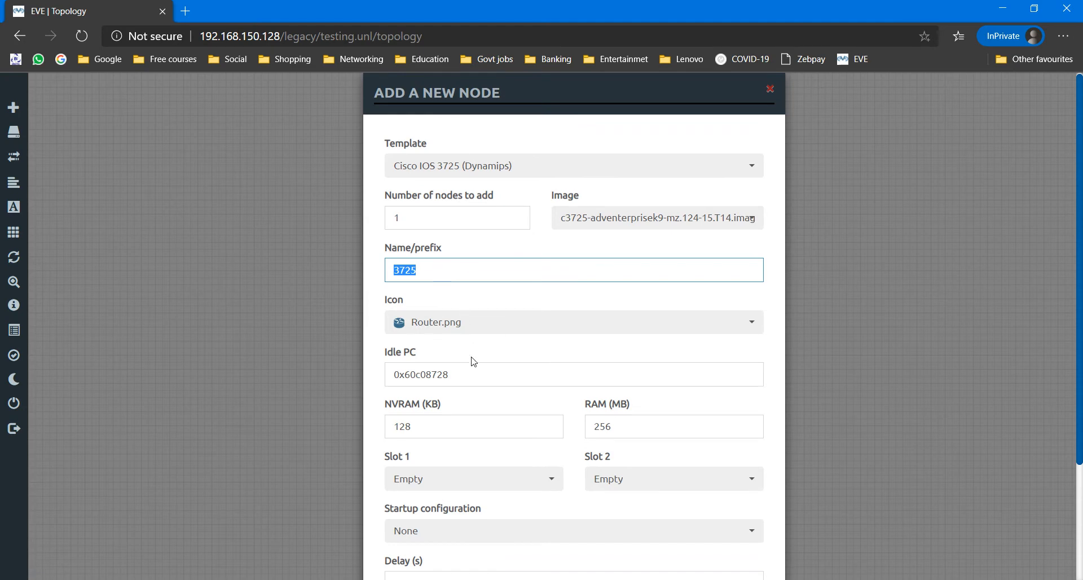
left_click(436, 327)
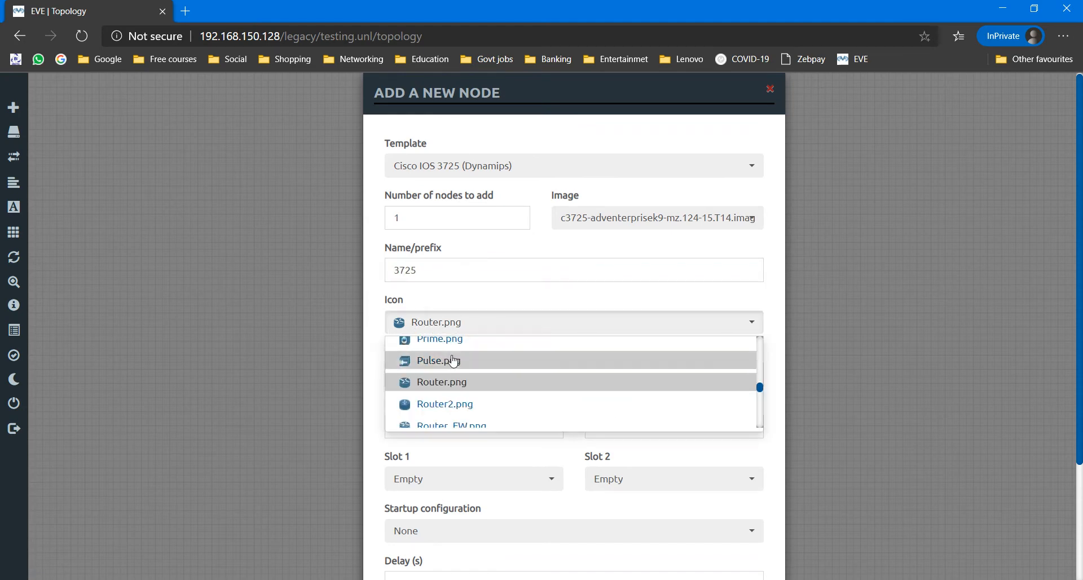
left_click(460, 382)
scroll(477, 362, "down", 3)
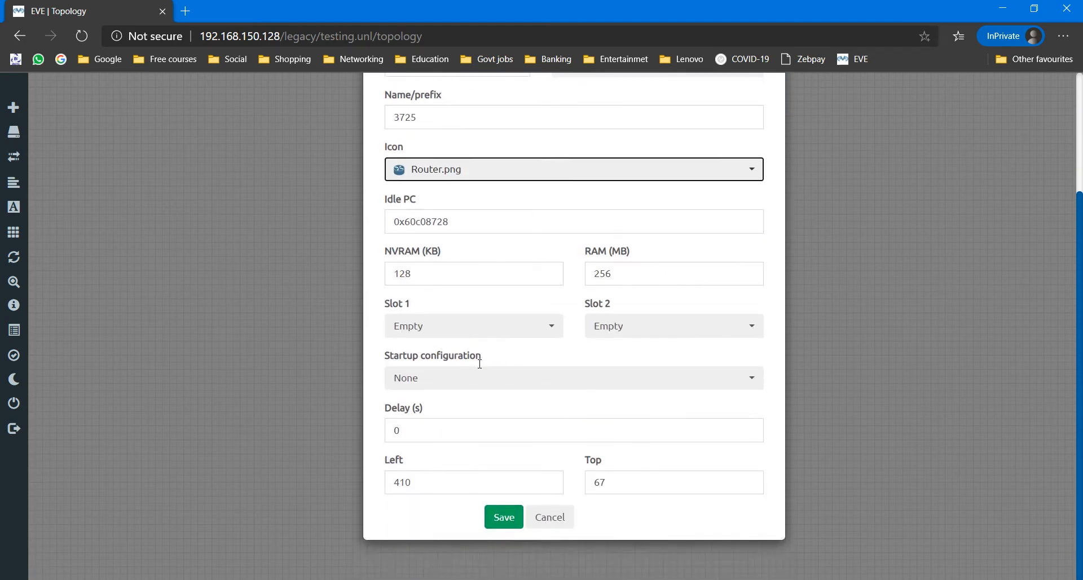
left_click_drag(440, 274, 368, 278)
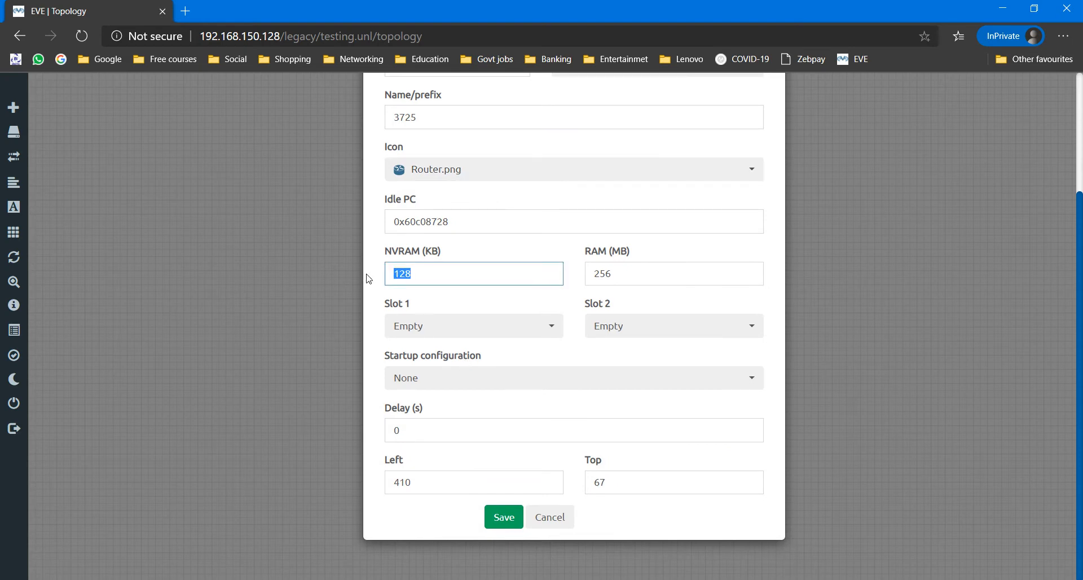
left_click_drag(645, 278, 515, 277)
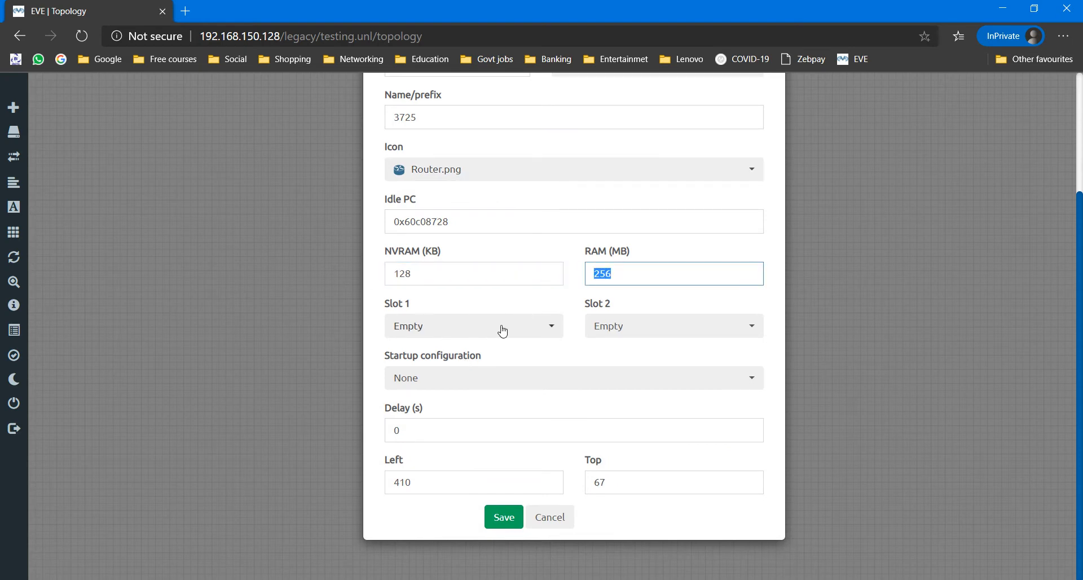
left_click(504, 517)
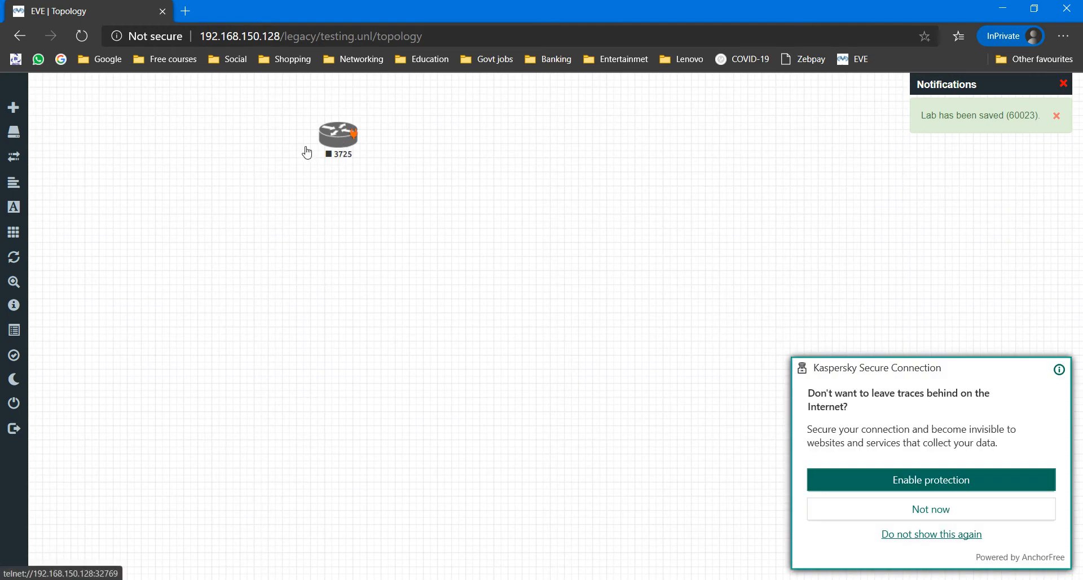
Step: Move the 3725 router left, then add a Cisco IOS 7206VXR node with default settings
left_click_drag(339, 138, 225, 152)
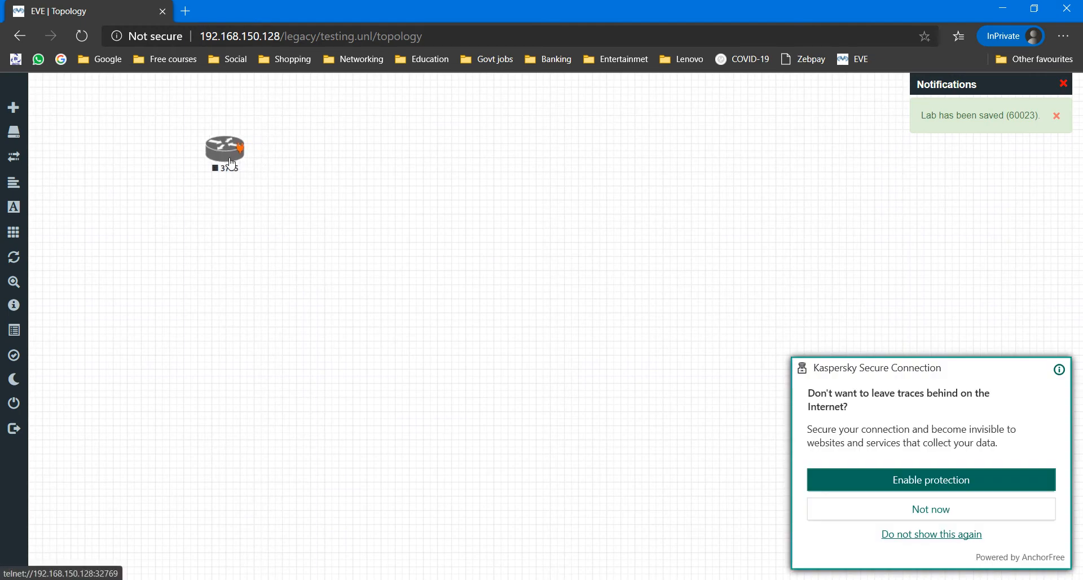
left_click(947, 510)
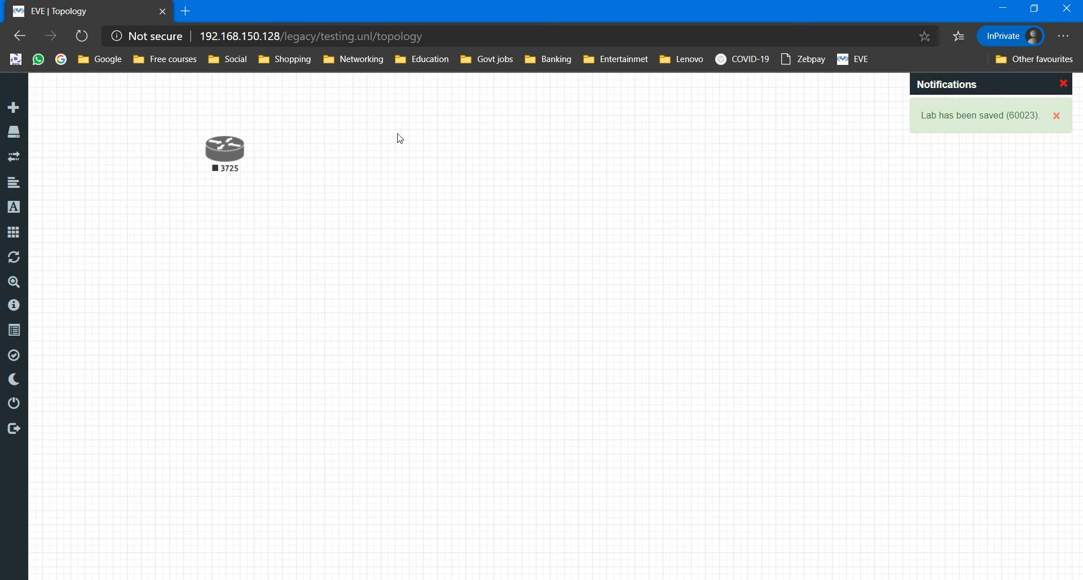
right_click(424, 139)
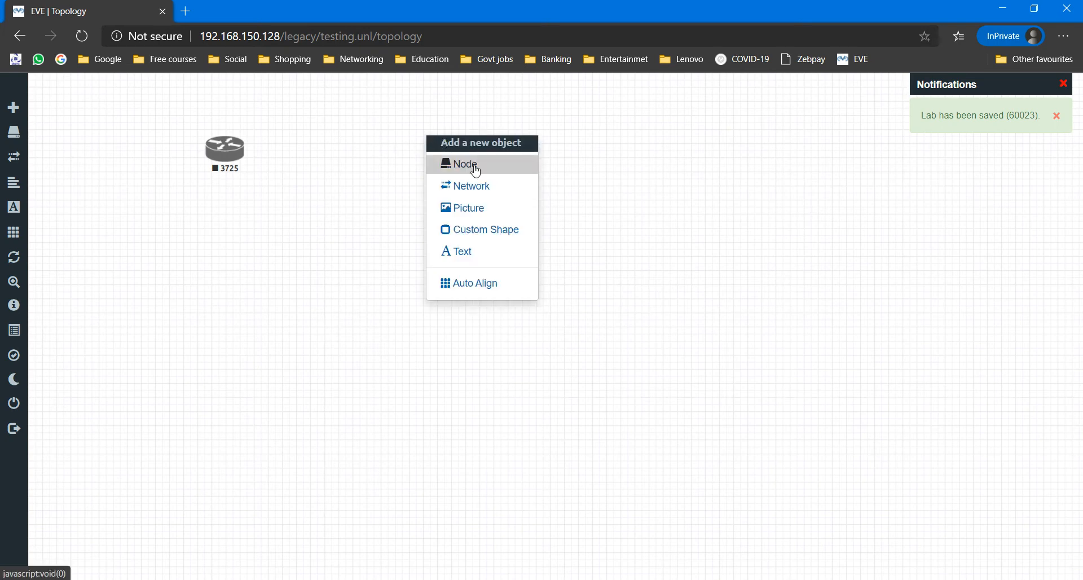
left_click(471, 164)
scroll(474, 367, "down", 8)
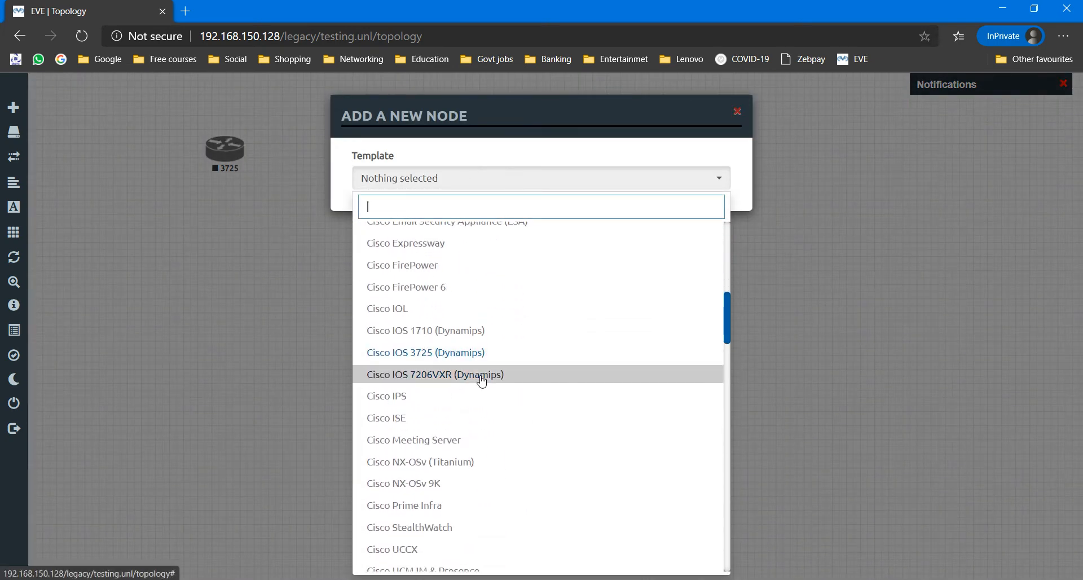
left_click(447, 382)
scroll(576, 282, "down", 5)
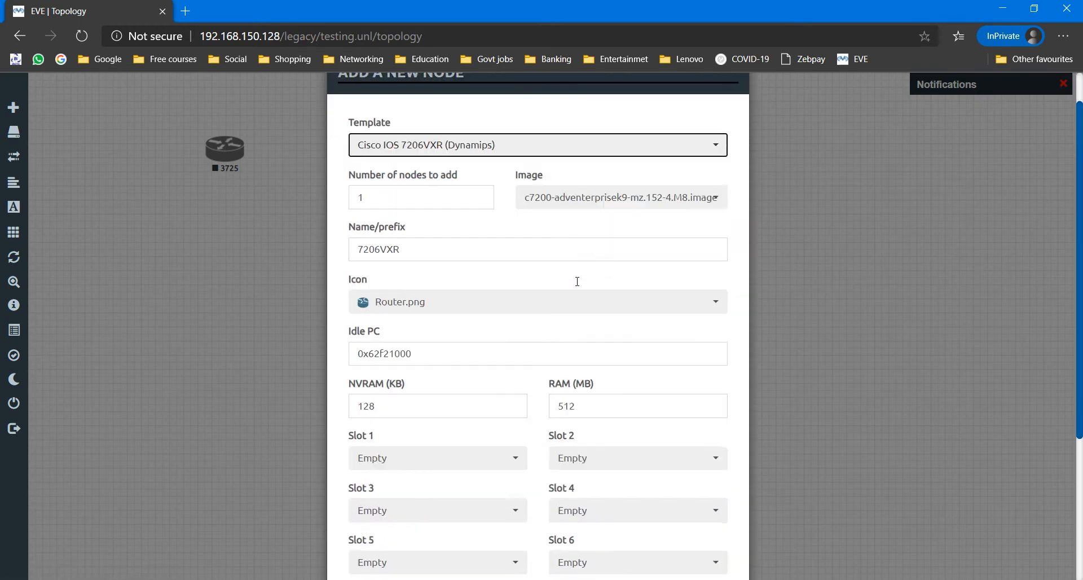
left_click(468, 538)
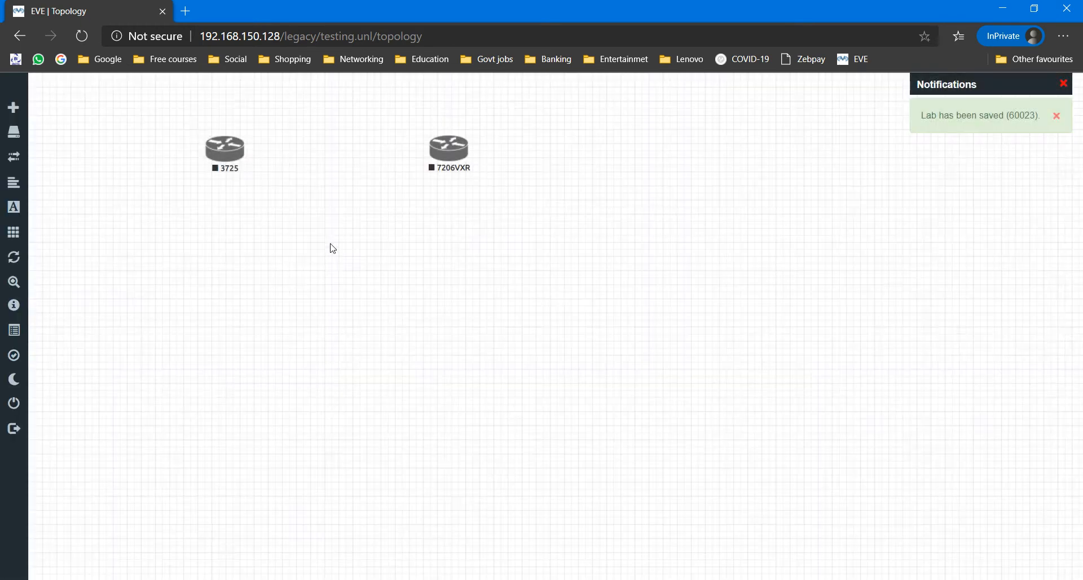
Step: Place the 7206VXR beside the 3725 and start each router from its context menu
left_click_drag(446, 158, 393, 157)
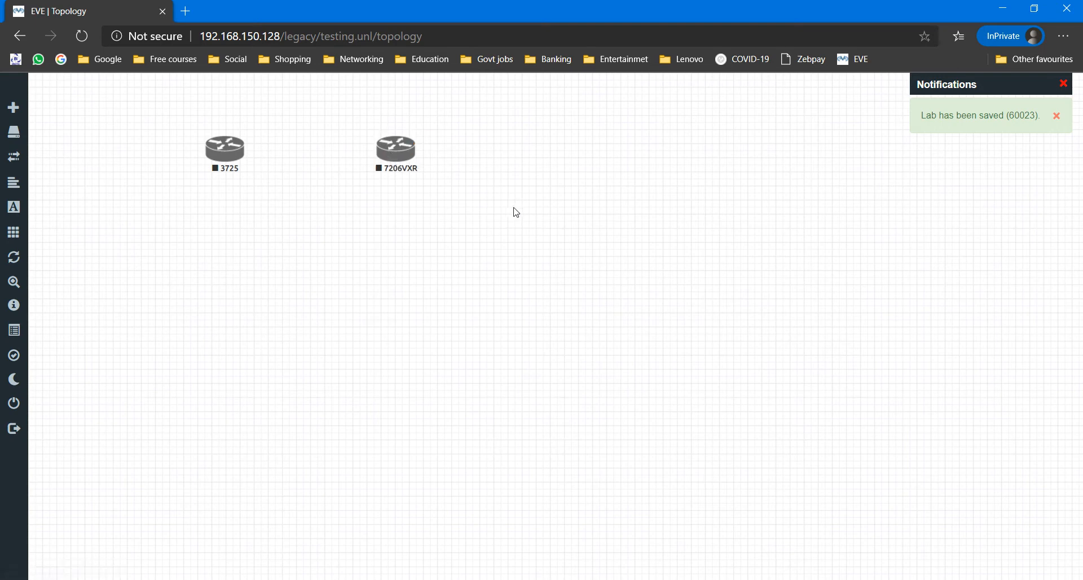
left_click_drag(510, 256, 160, 107)
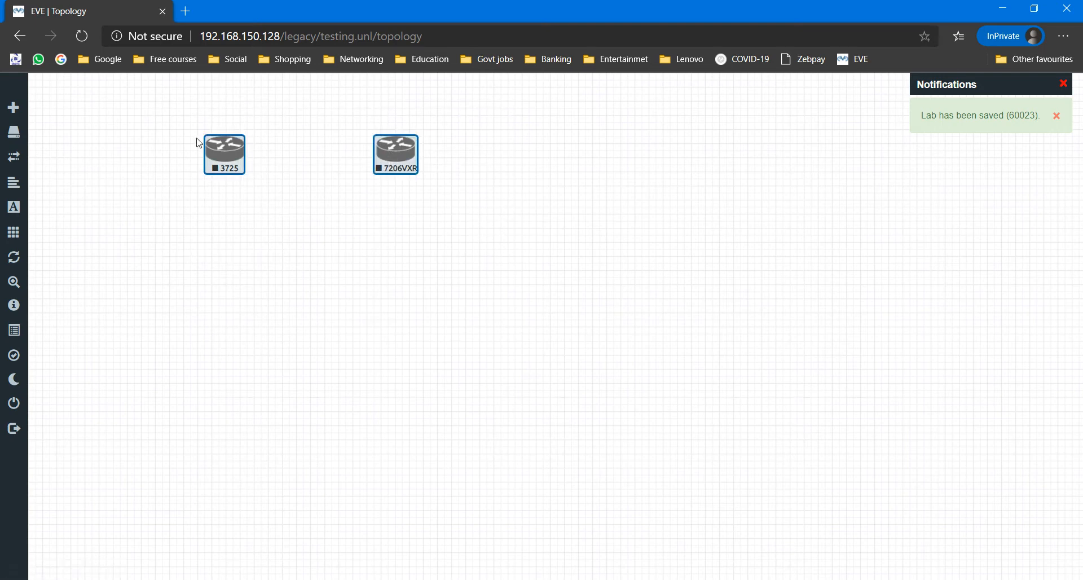
right_click(229, 148)
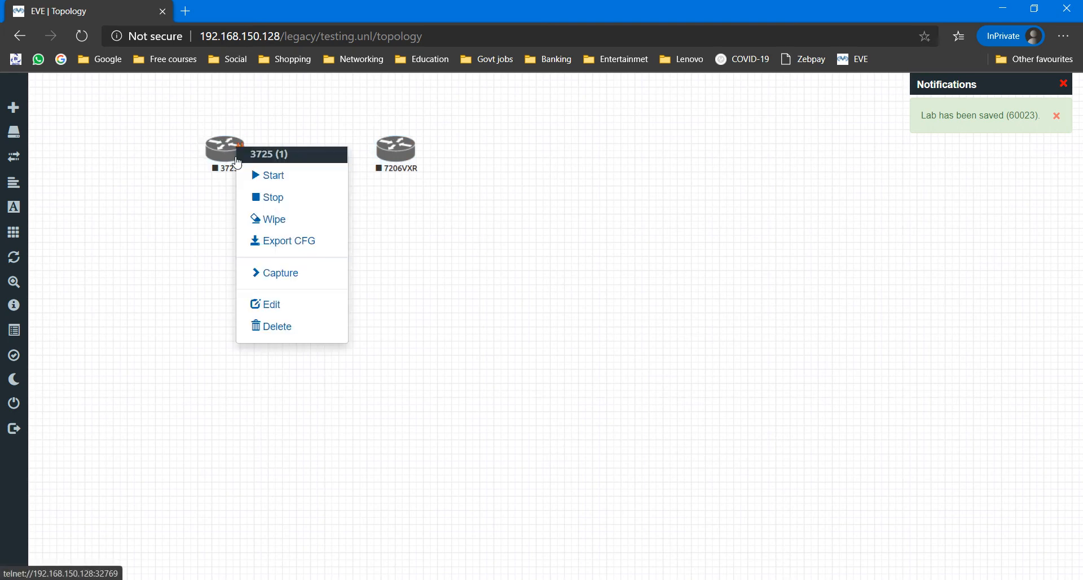
left_click(264, 179)
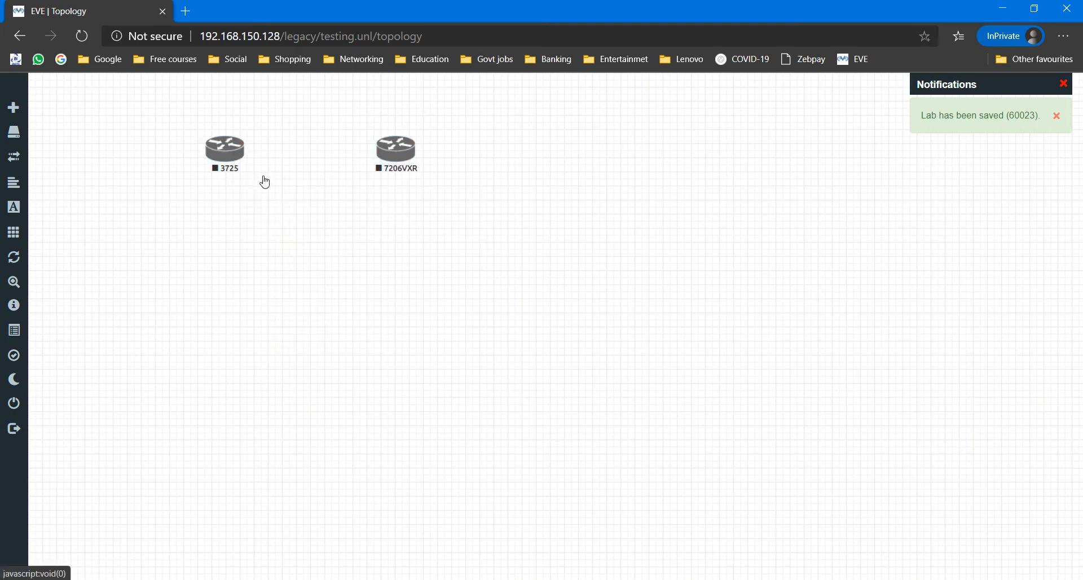
right_click(393, 150)
left_click(450, 182)
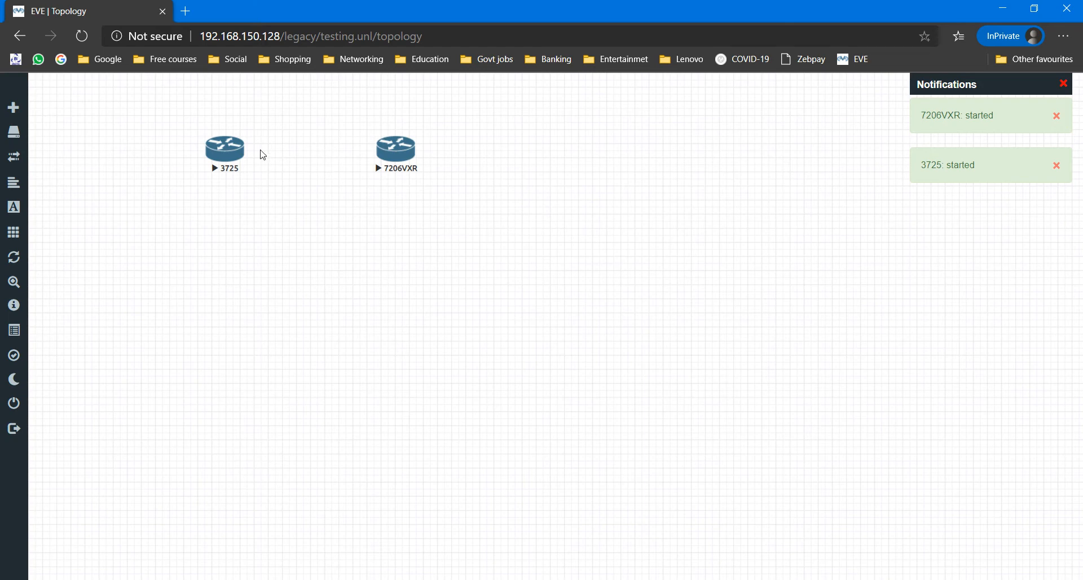
left_click_drag(178, 116, 467, 227)
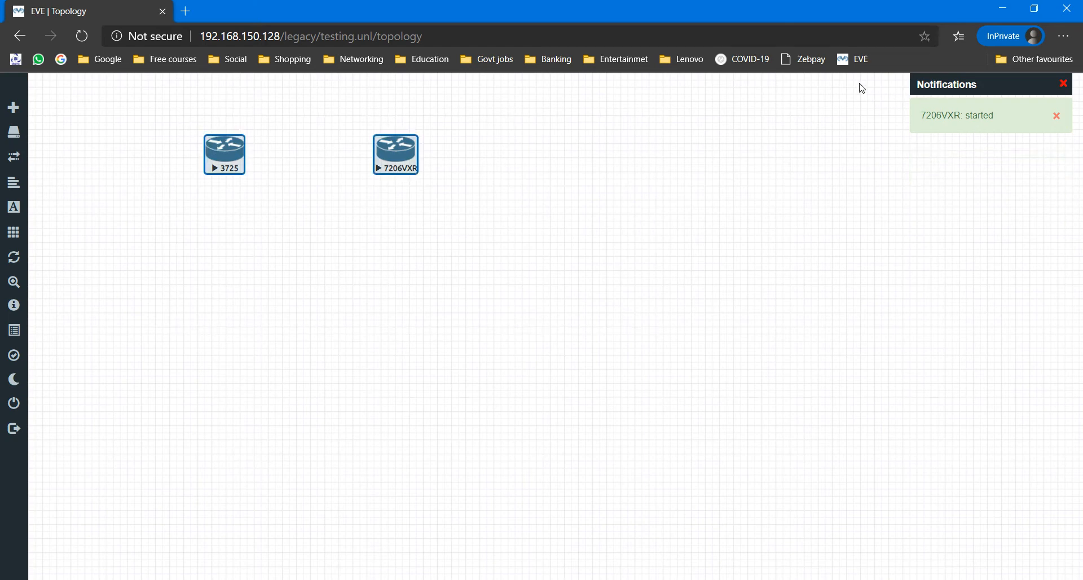
left_click_drag(870, 76, 1074, 365)
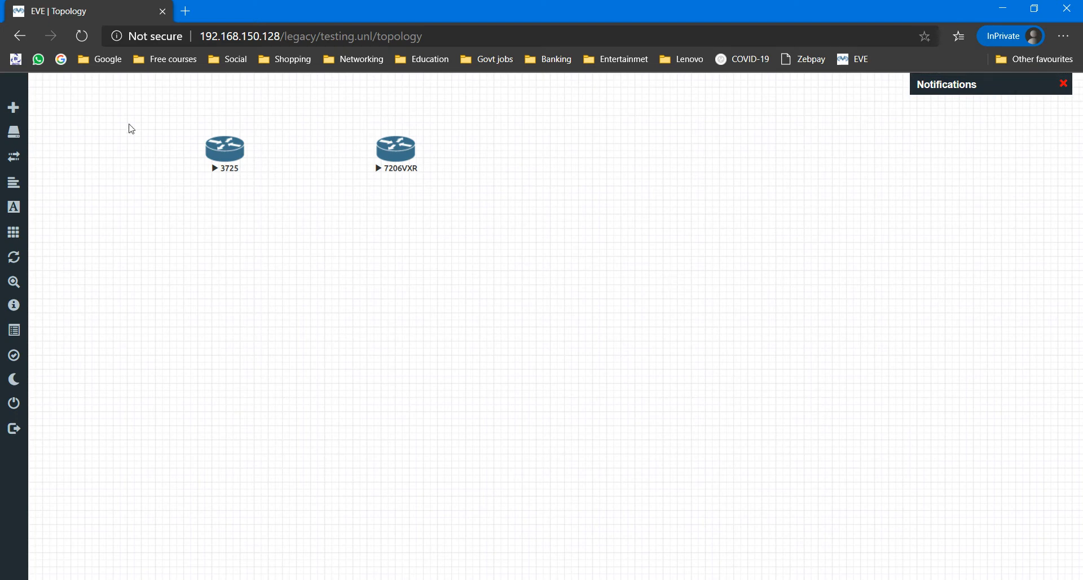
Step: Open a SecureCRT telnet console to the 3725 router and enlarge its window
left_click(228, 151)
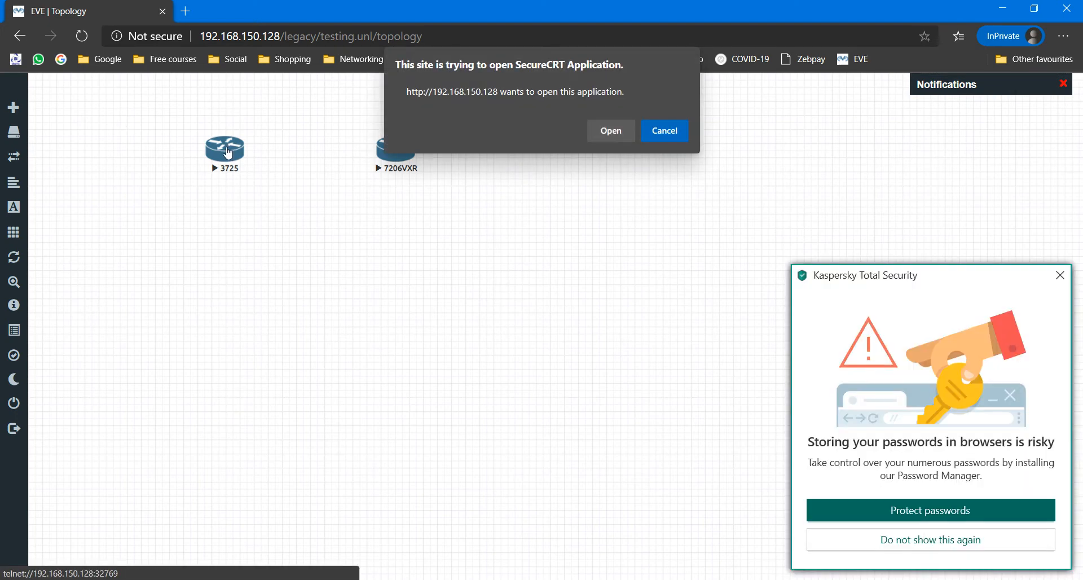
left_click(612, 130)
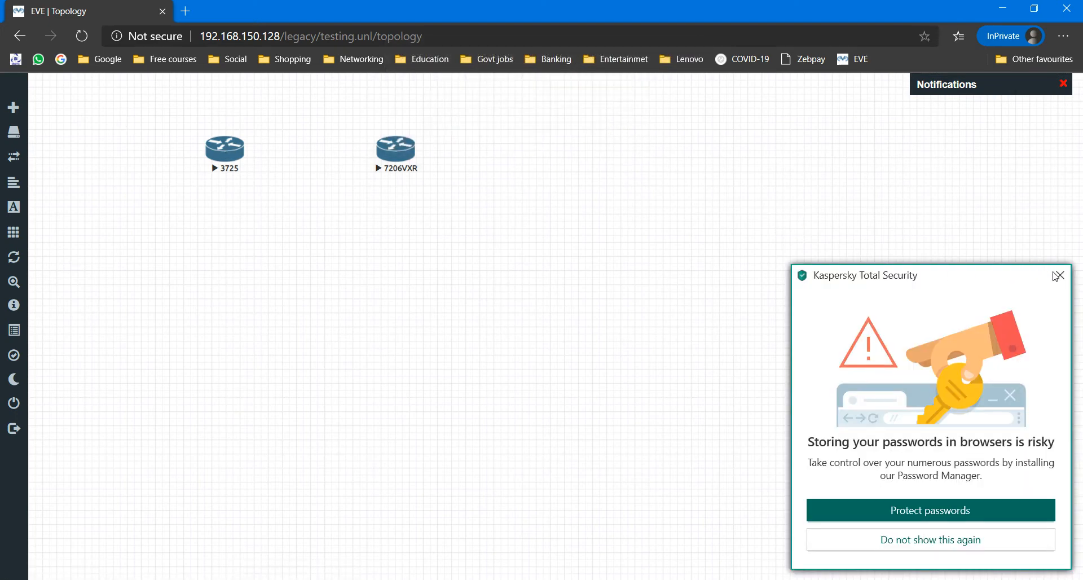
left_click(1057, 275)
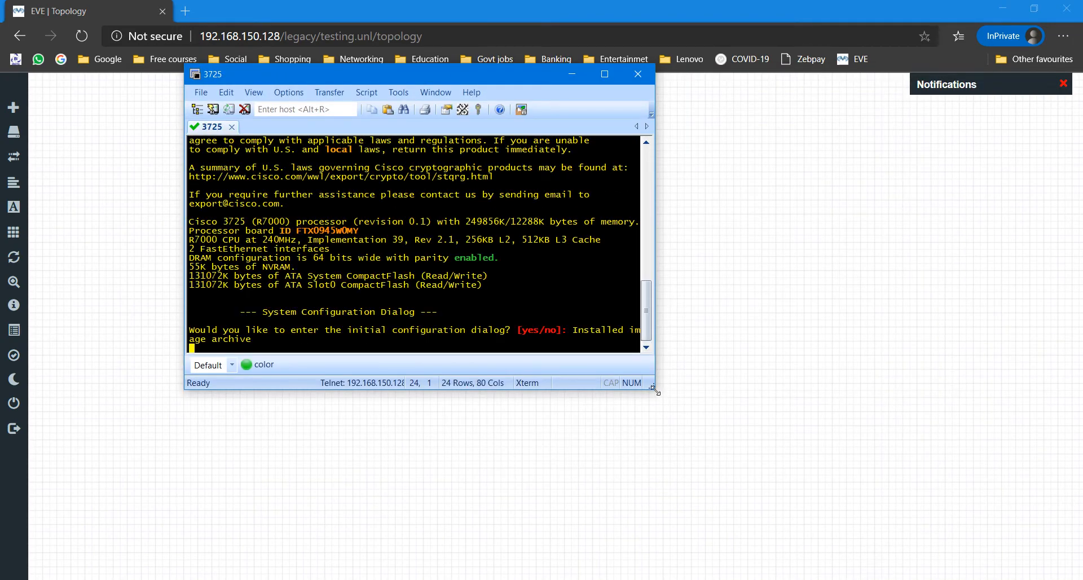
left_click_drag(656, 391, 831, 457)
left_click_drag(430, 77, 481, 193)
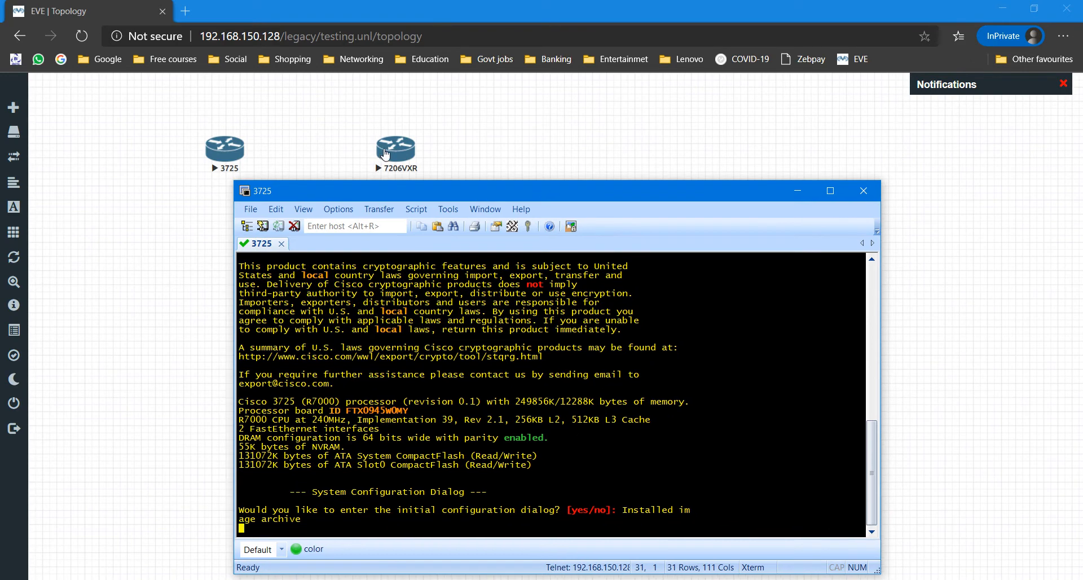
Step: Open a second console to the 7206VXR, answer its setup prompt, and return to the 3725 session
left_click(386, 154)
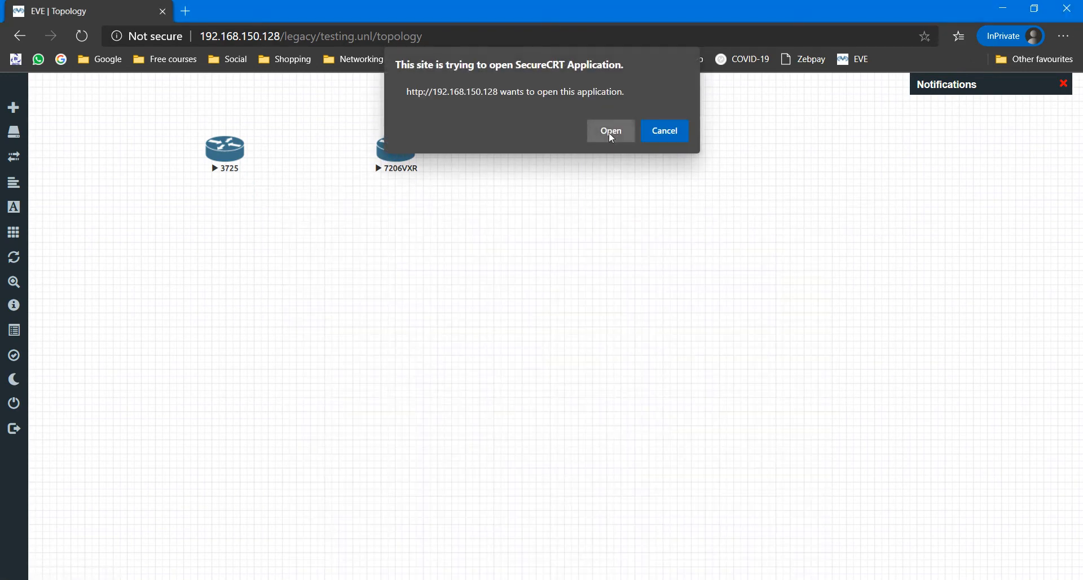
left_click(617, 133)
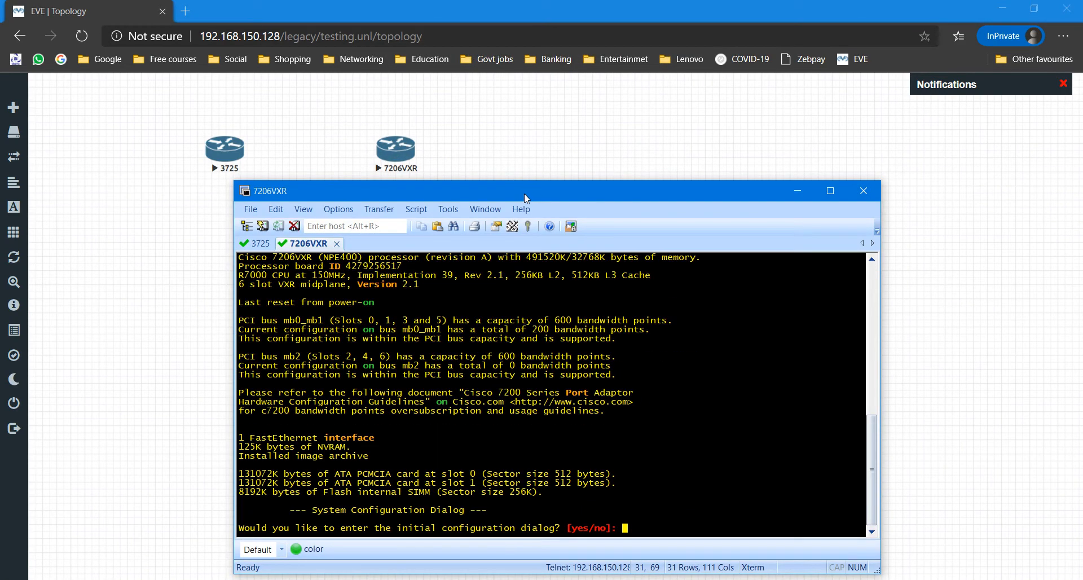
left_click_drag(525, 198, 571, 156)
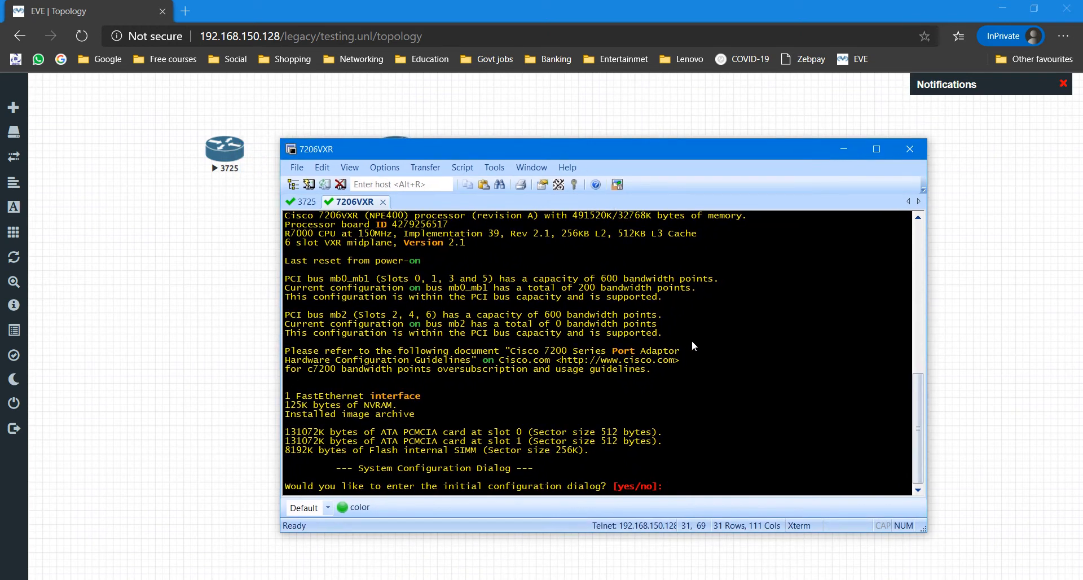
key("Return")
key("Return")
key("Return")
key("Return")
key("Return")
key("Return")
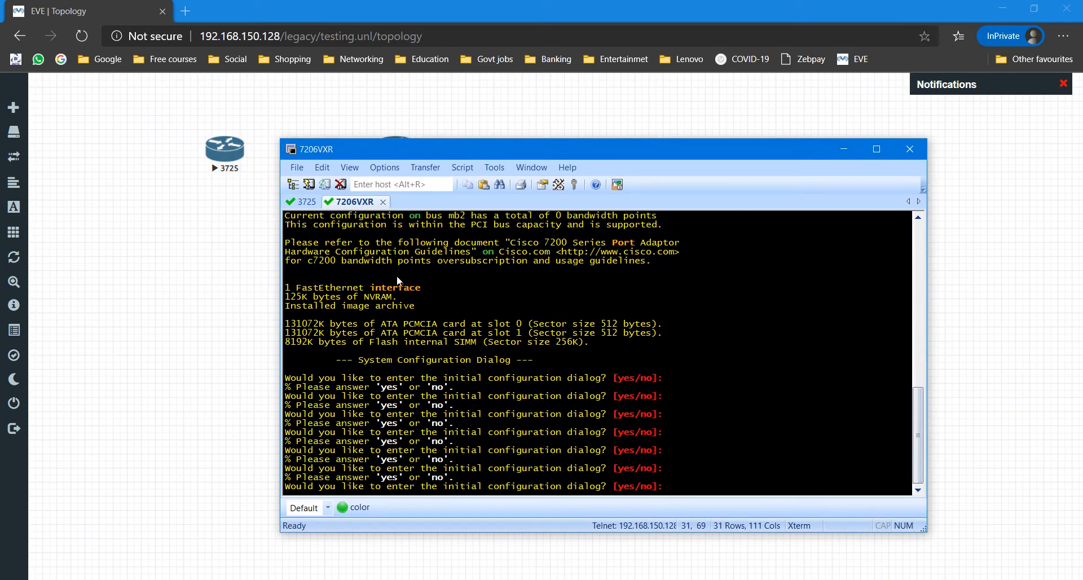
left_click(308, 203)
left_click_drag(537, 157, 608, 99)
Step: Shift both router nodes left on the EVE-NG topology canvas
key("alt+Tab")
left_click_drag(460, 222, 228, 110)
left_click_drag(218, 166, 106, 165)
left_click(242, 317)
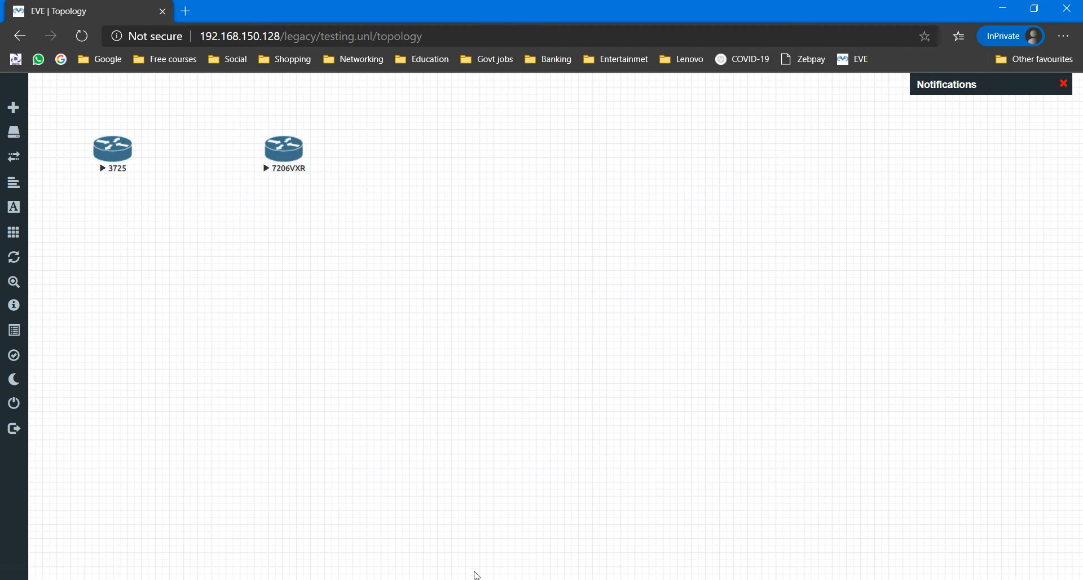
key("alt+Tab")
Step: Decline the 3725's initial configuration dialog with 'no' and enlarge the console
key("Return")
key("Return")
key("Return")
key("Return")
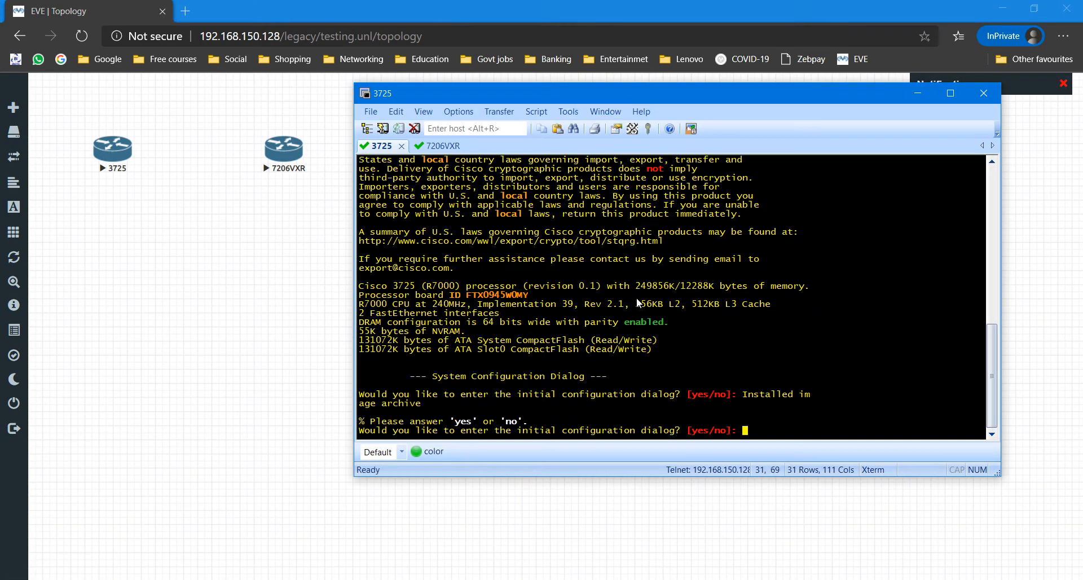
type("no")
key("Return")
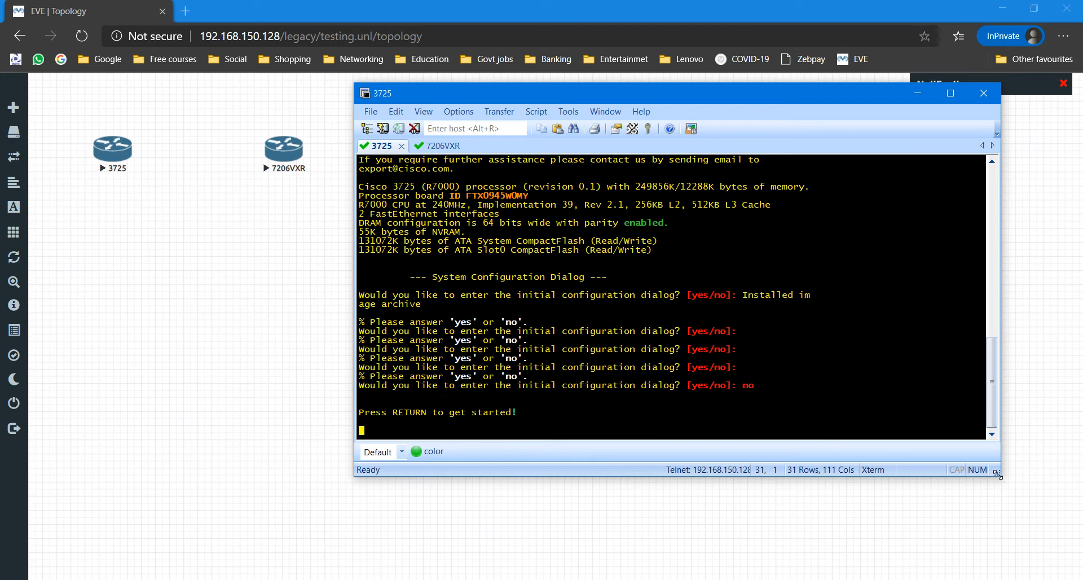
left_click_drag(997, 475, 1001, 517)
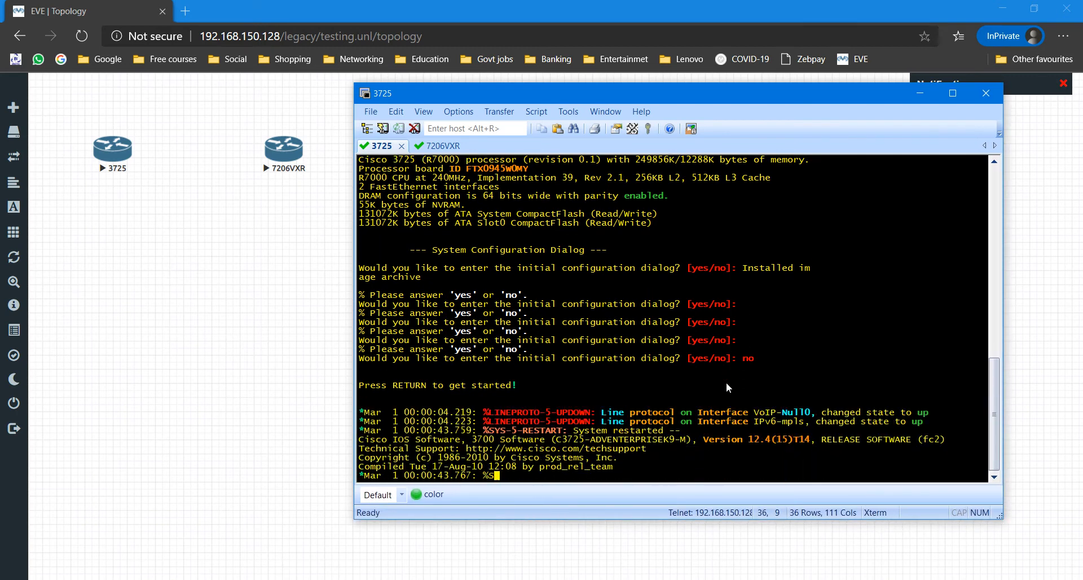
Step: Enter enable mode on the 3725 and run show version, confirming IOS 12.4(15)T14
key("Return")
key("Return")
key("Return")
type("en")
key("Return")
key("Return")
key("Return")
key("Return")
key("Return")
key("Return")
key("Return")
key("Return")
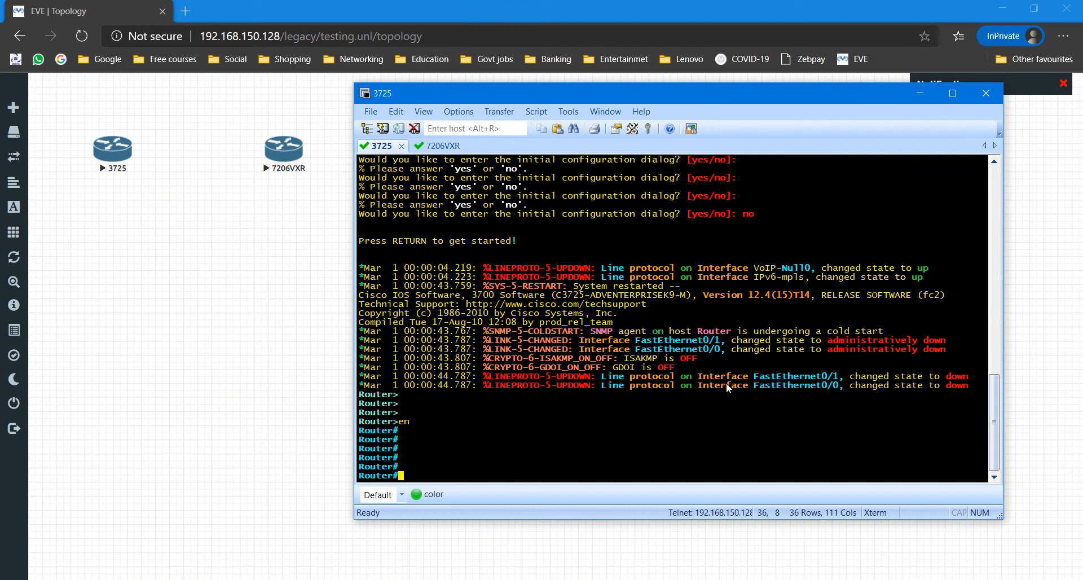
type("sh ver")
key("Tab")
key("Return")
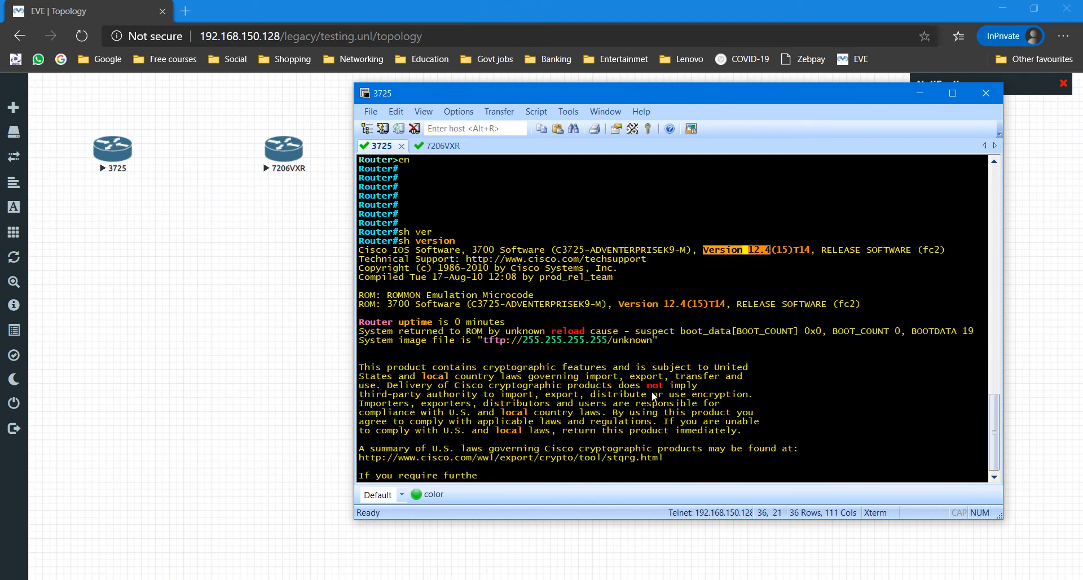
key("Return")
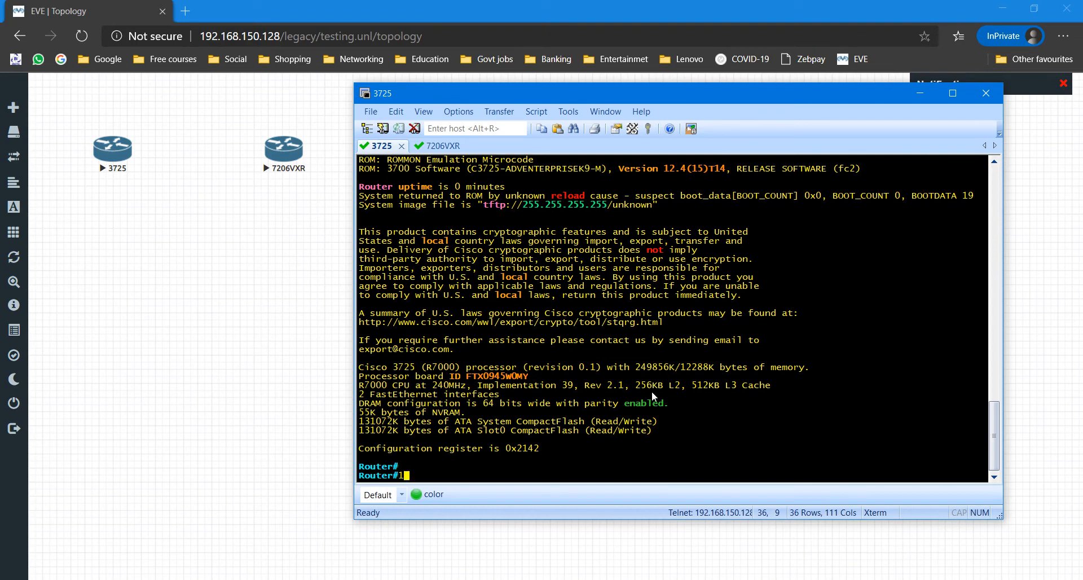
scroll(629, 414, "up", 10)
scroll(649, 390, "down", 4)
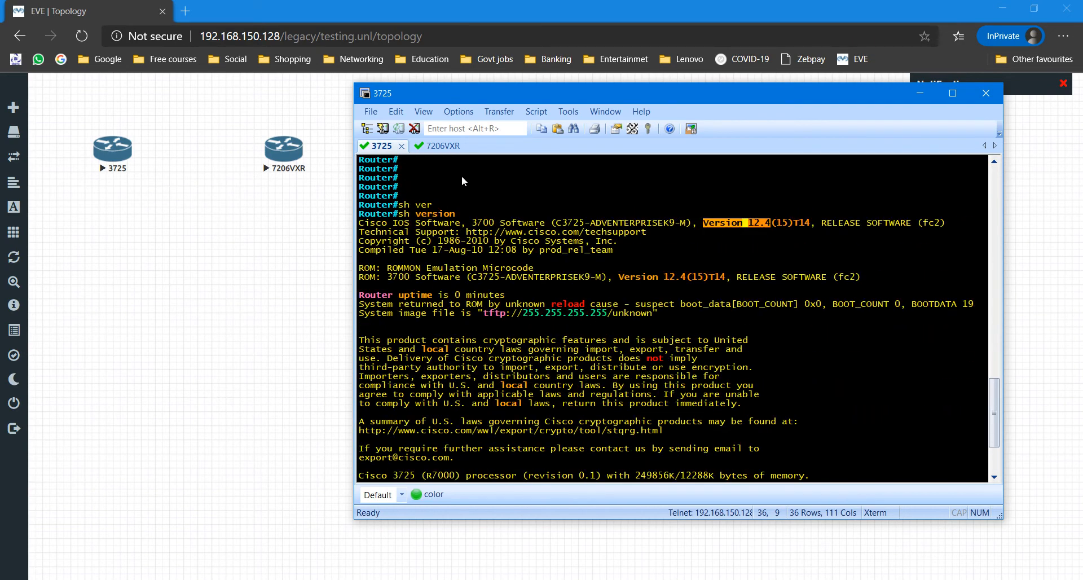
left_click(443, 146)
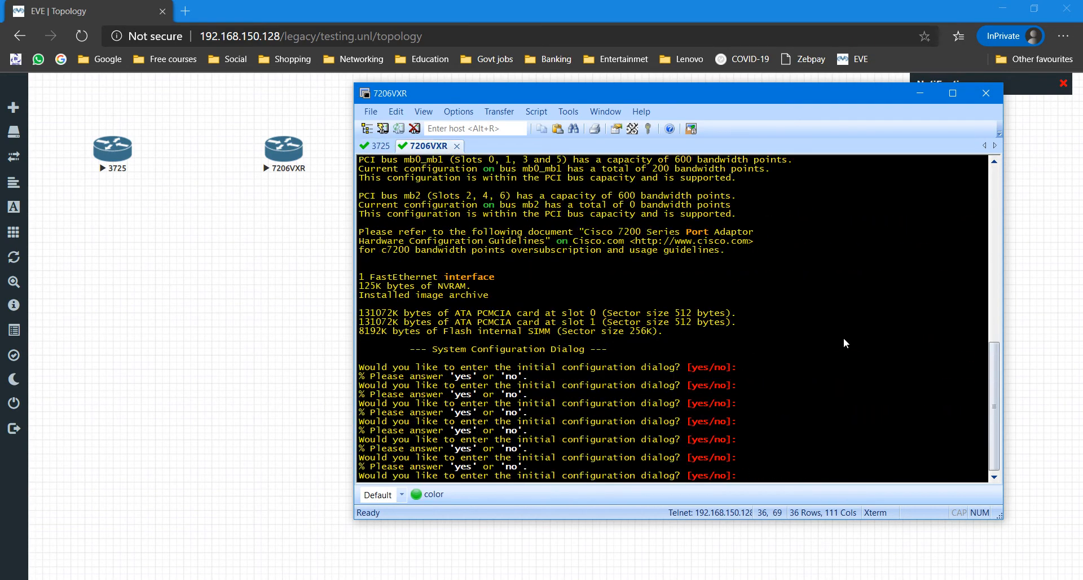
Step: Answer 'no' to the 7206VXR's initial configuration dialog and reach the router prompt
key("Return")
key("Return")
key("Return")
type("no")
key("Return")
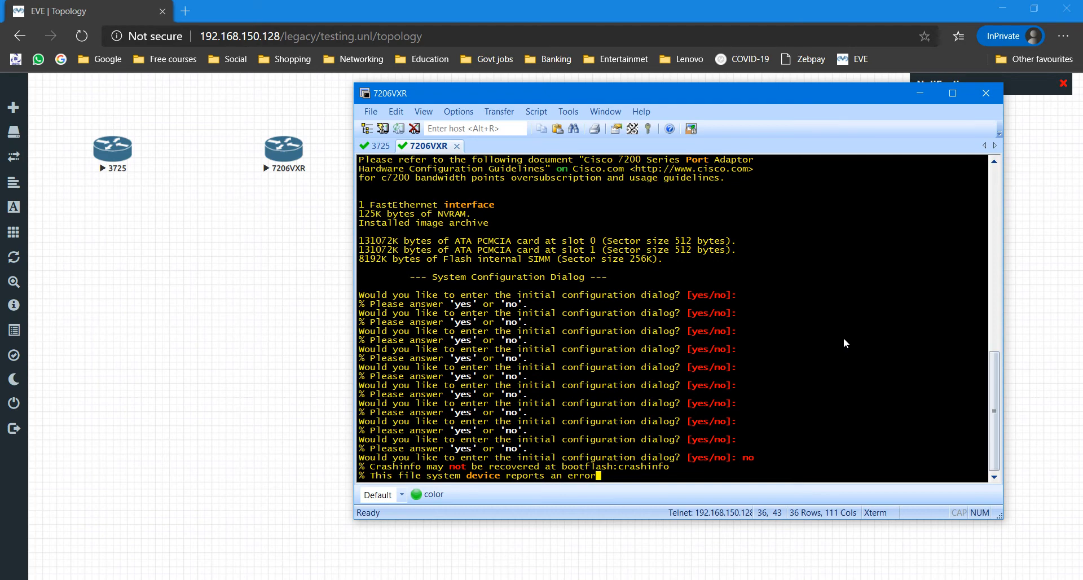
key("Return")
key("Return")
key("Return")
key("Return")
key("Return")
key("Return")
key("Return")
key("Return")
key("Return")
key("Return")
key("Return")
key("Return")
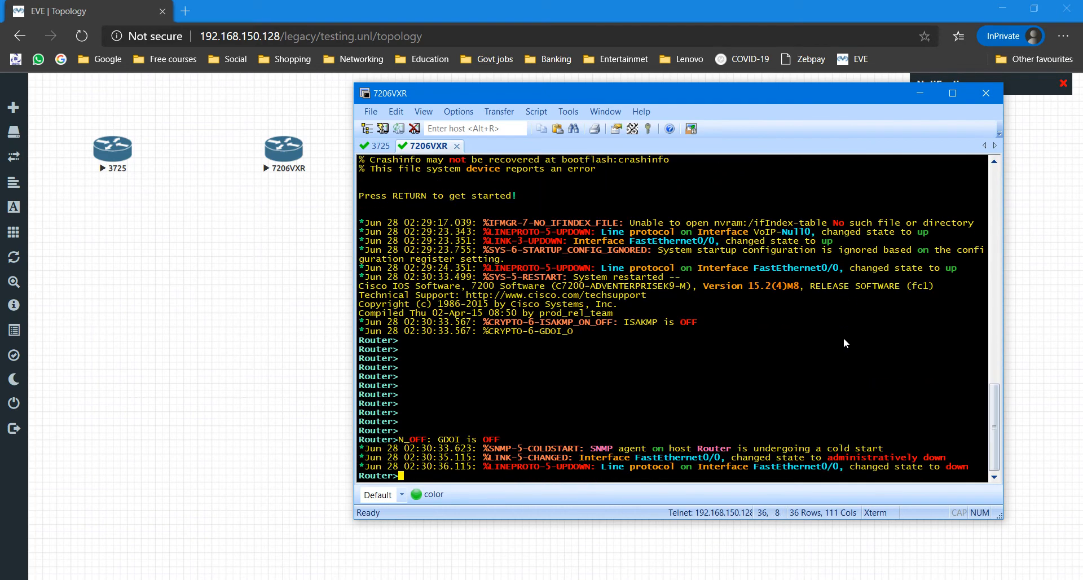
Step: Enter enable mode and run show version, confirming the C7200 image 15.2(4)M8
type("en")
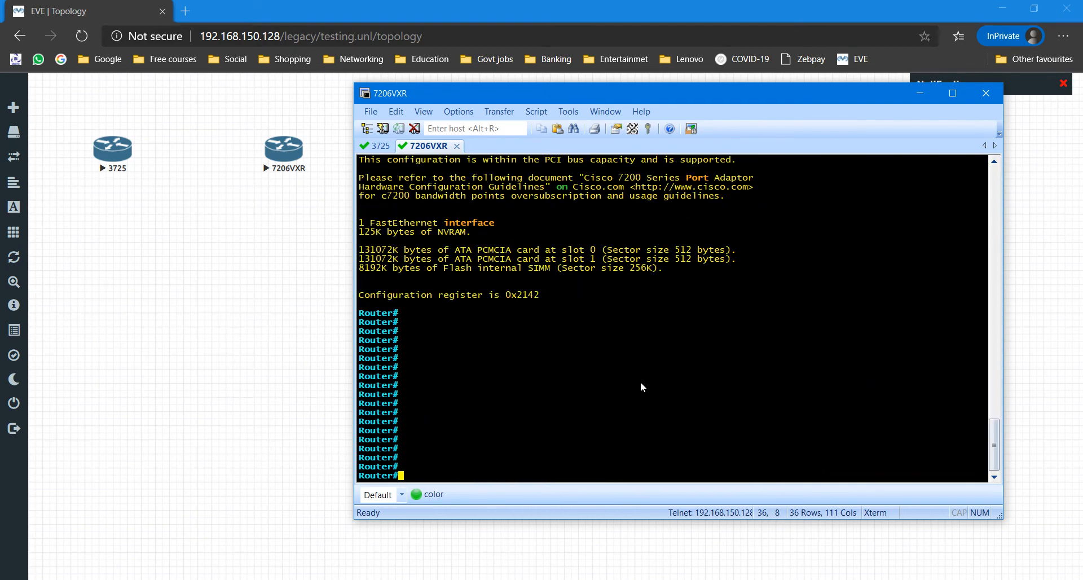
type("sh ver")
key("Tab")
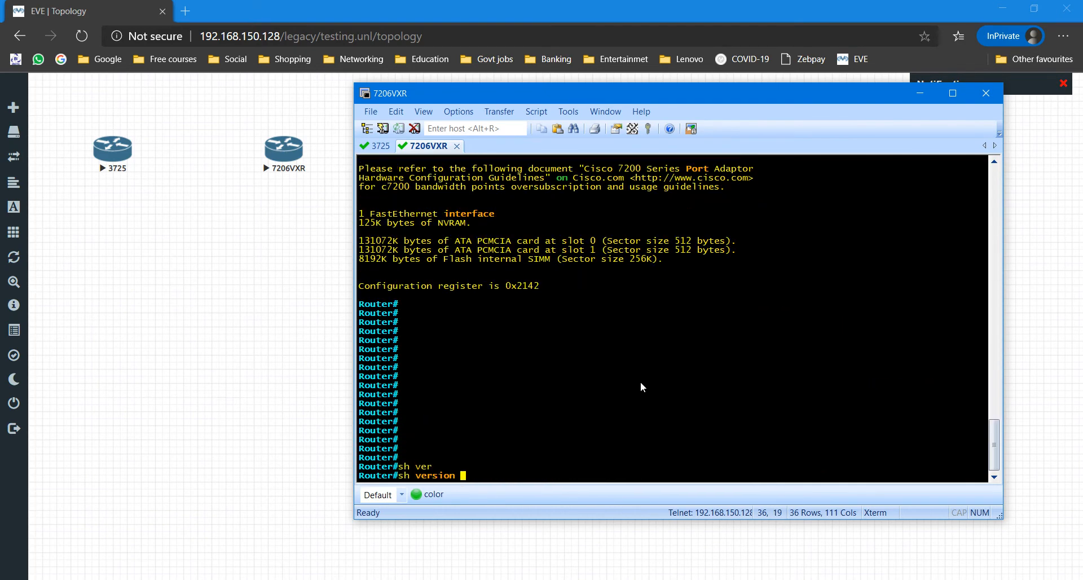
key("Return")
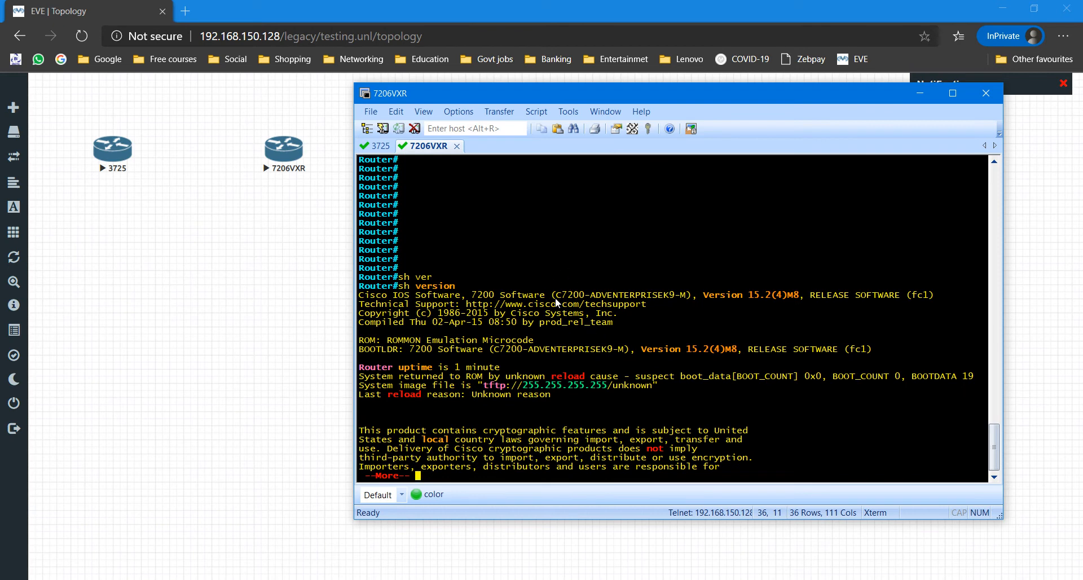
left_click_drag(553, 298, 777, 298)
key("space")
key("space")
key("Return")
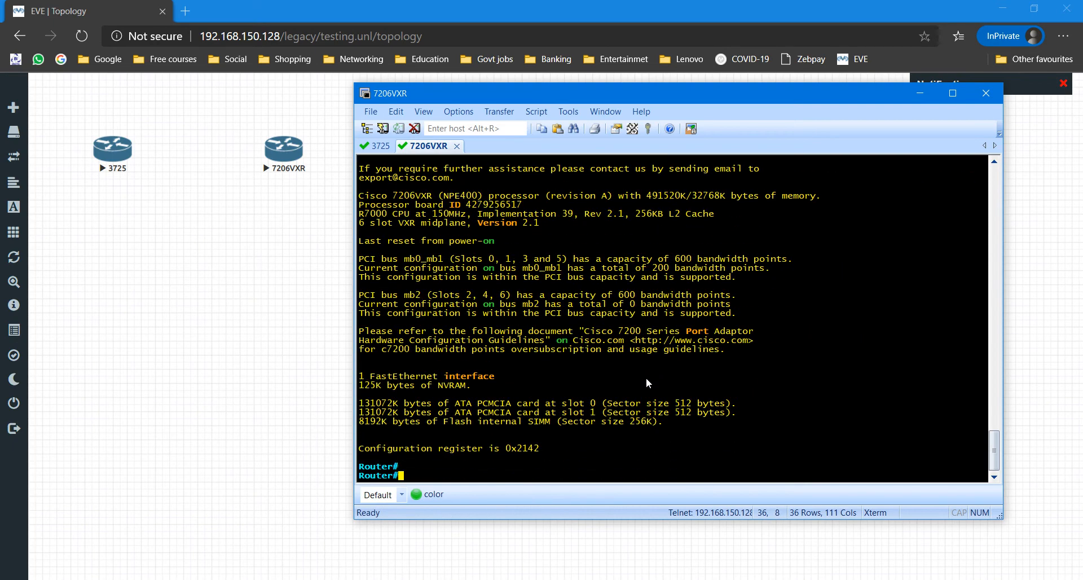
key("Return")
key("Return")
key("Return")
key("Return")
key("Return")
Step: Run 'sh ip int br' to see FastEthernet0/0 unassigned and administratively down, then close SecureCRT
type("sh")
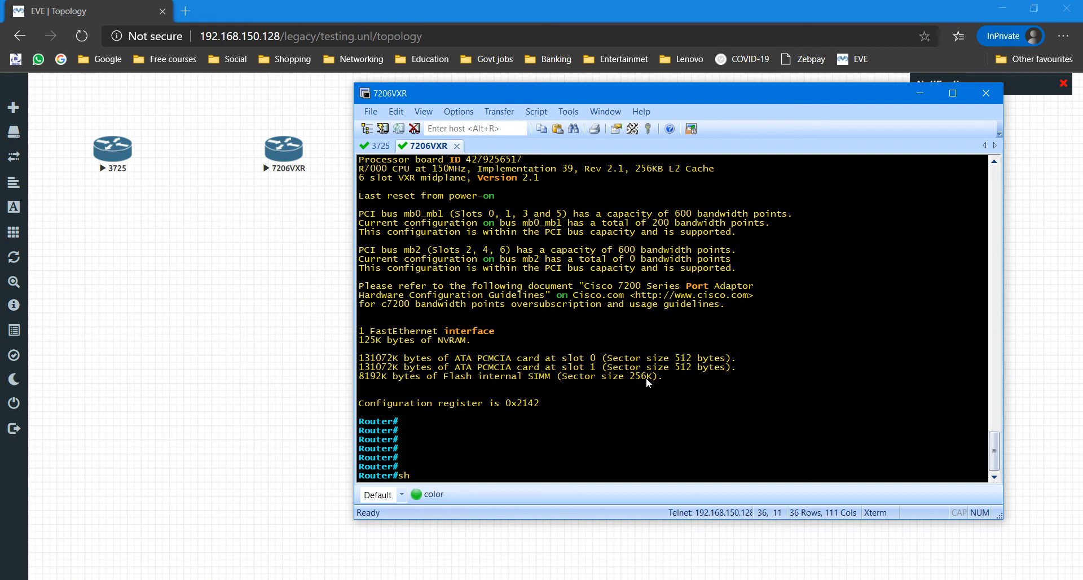
type(" ip int br")
key("Return")
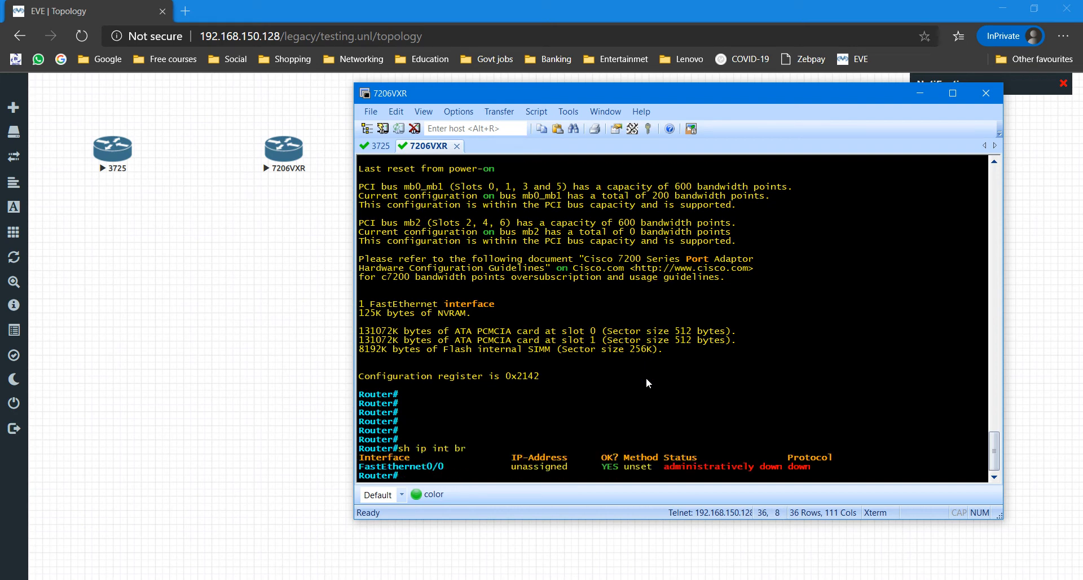
left_click_drag(360, 467, 858, 462)
left_click(658, 357)
left_click(982, 100)
Step: Stop both selected routers with Stop Selected, then minimize the browser to reveal FileZilla
left_click_drag(503, 230, 89, 99)
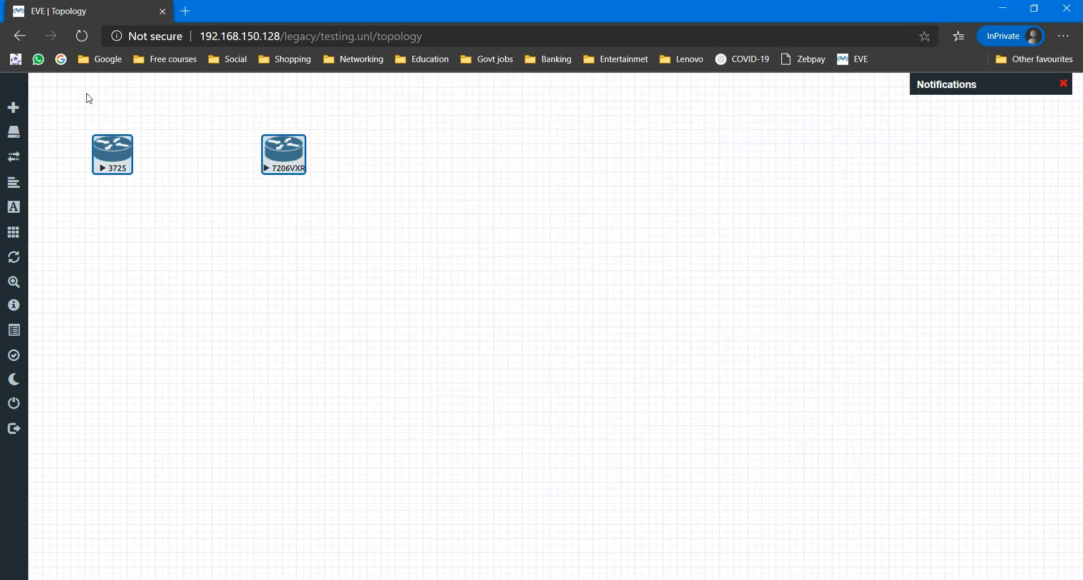
right_click(107, 153)
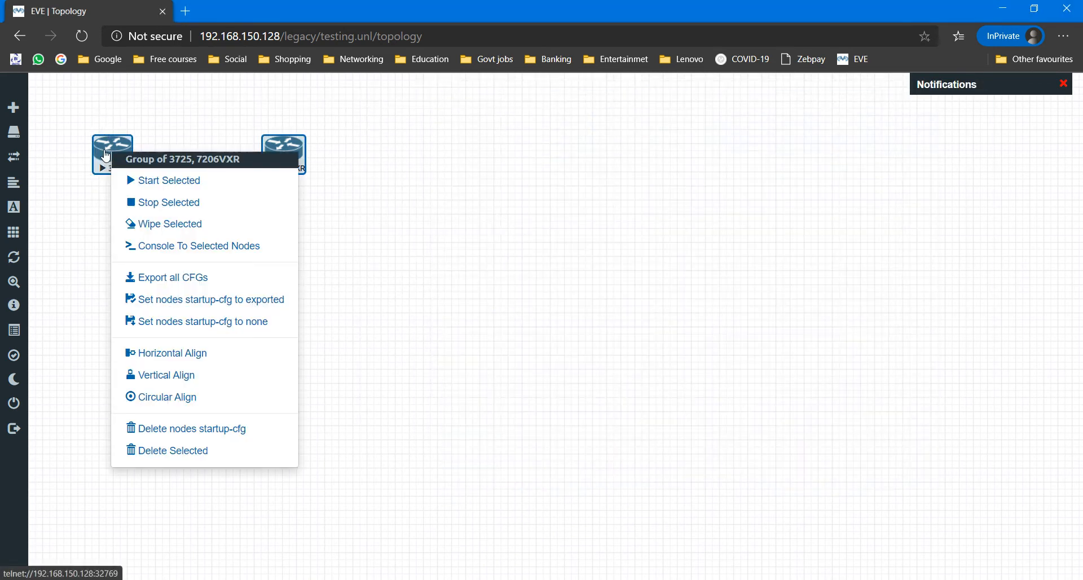
left_click(185, 204)
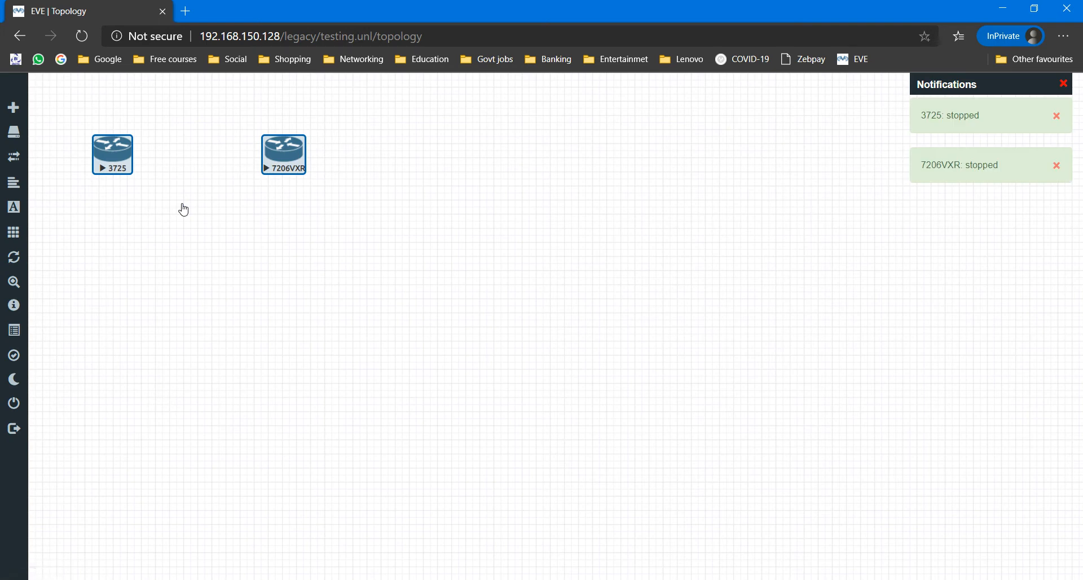
left_click(486, 234)
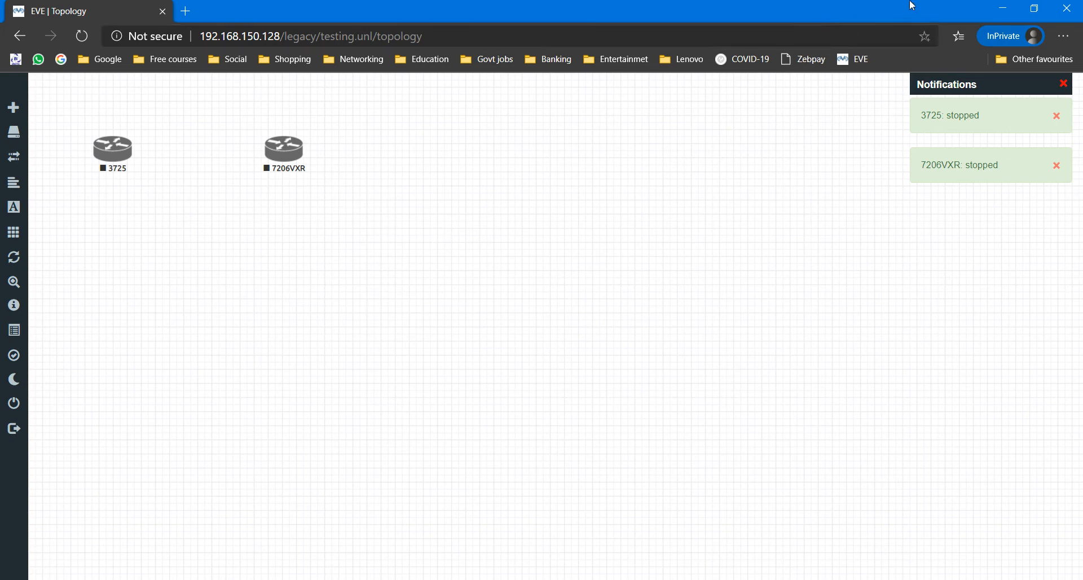
left_click(1000, 9)
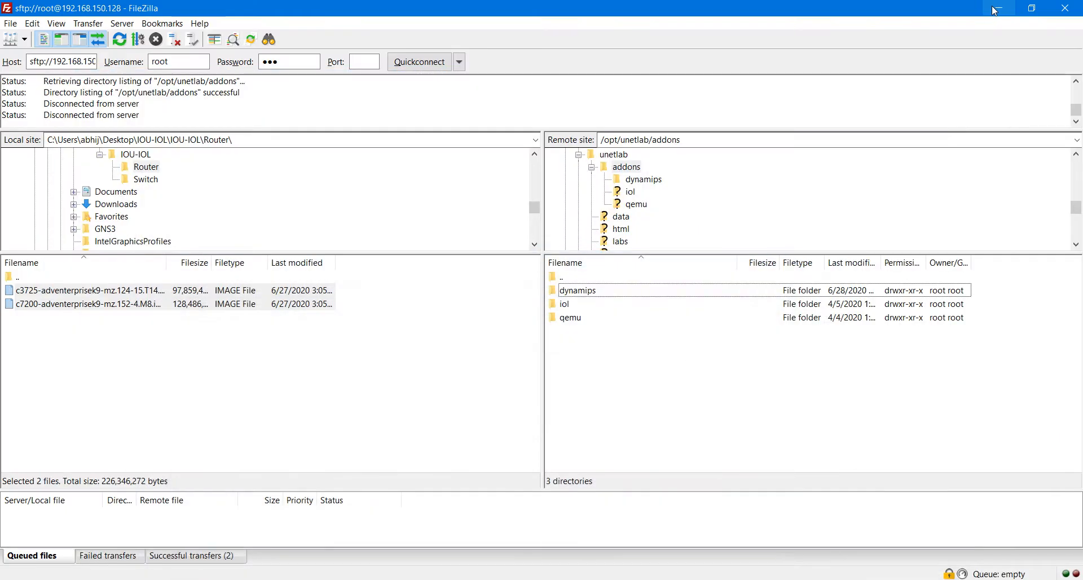
Step: Open the local IOU-IOL\Switch folder and the remote /opt/unetlab/addons/iol/bin folder
double_click(16, 277)
double_click(28, 305)
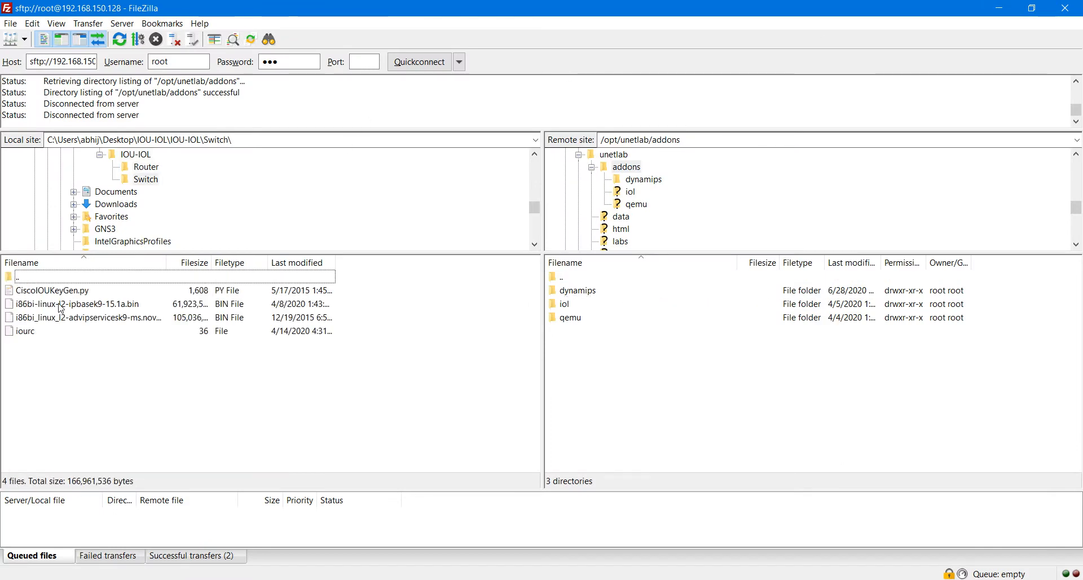
left_click_drag(44, 370, 39, 296)
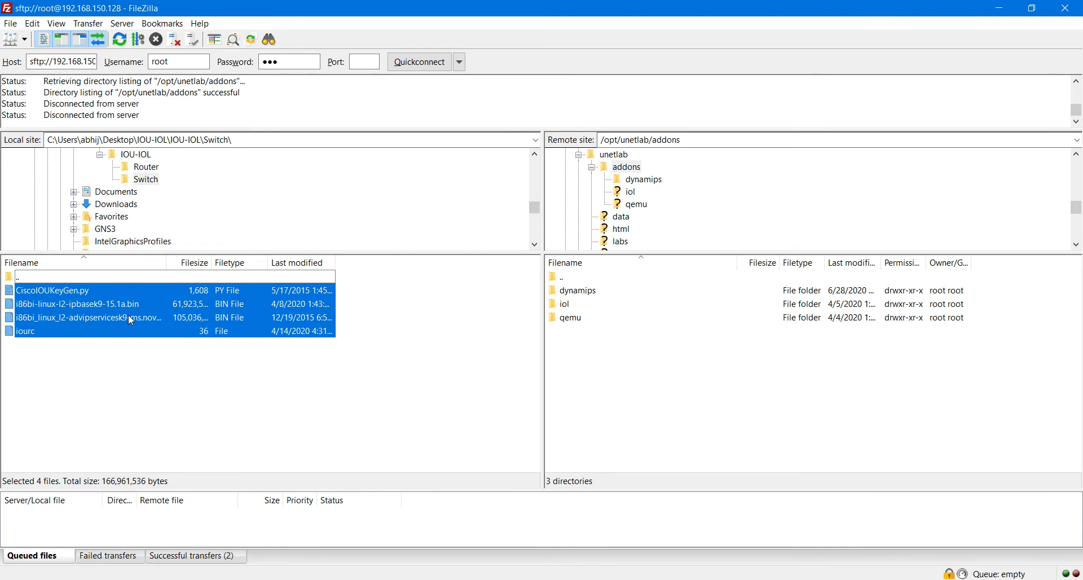
left_click(265, 382)
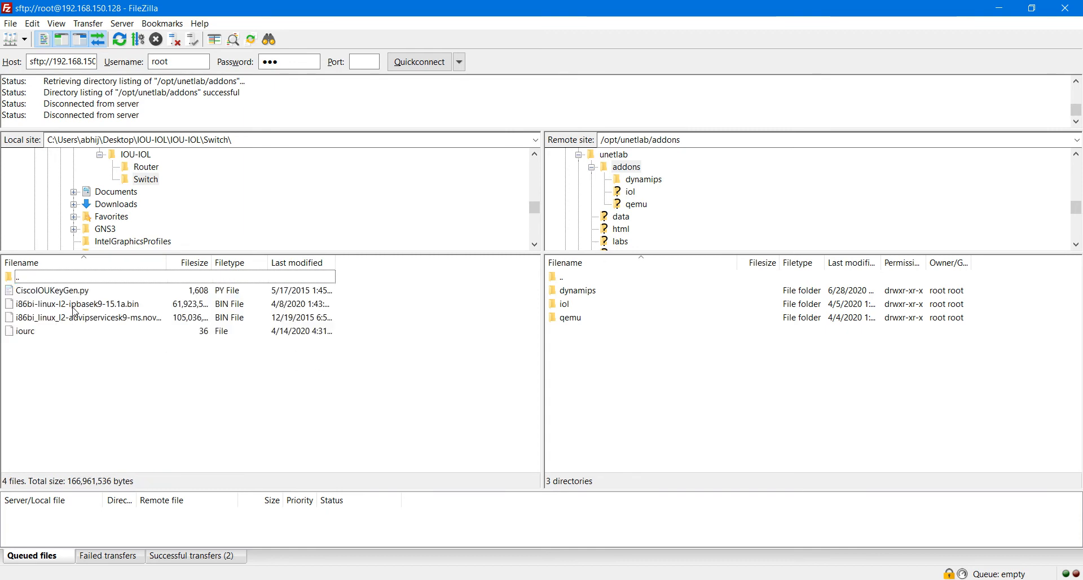
double_click(565, 305)
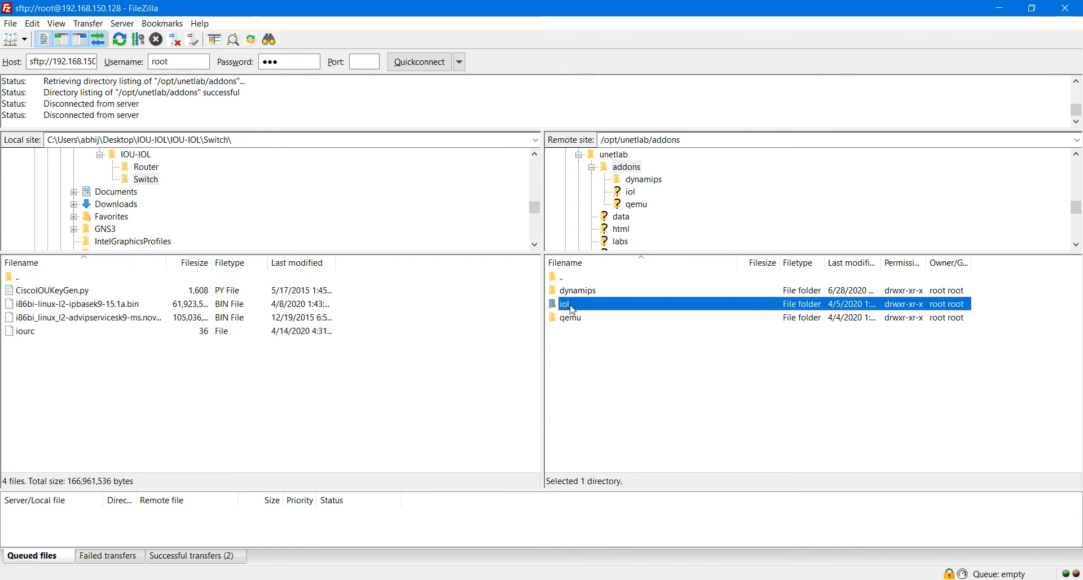
double_click(576, 292)
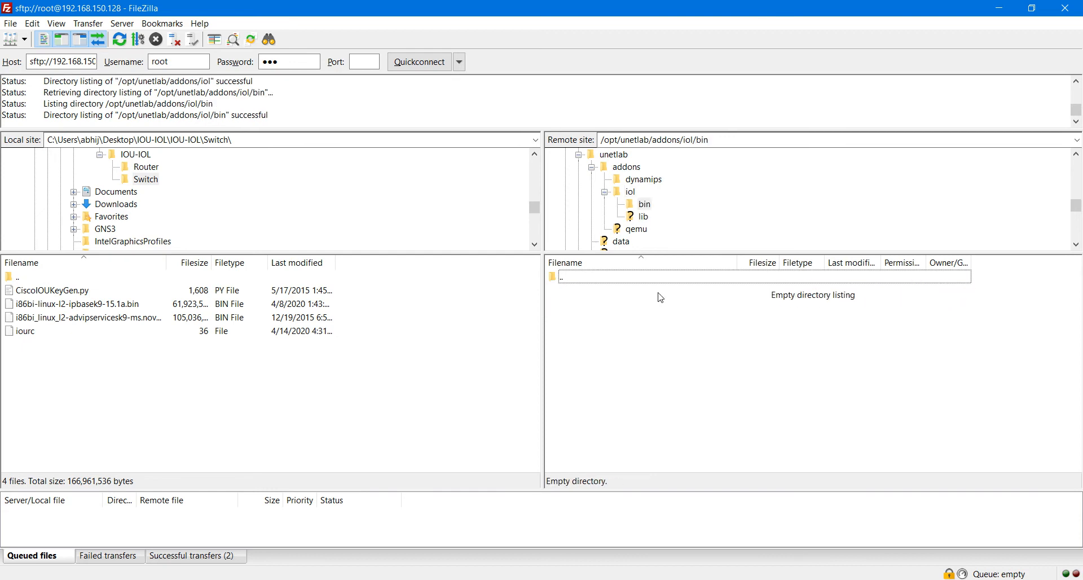
Step: Drag all four switch files, including CiscoIOUKeyGen.py and iourc, into the remote bin folder
left_click(97, 374)
left_click_drag(51, 355, 773, 359)
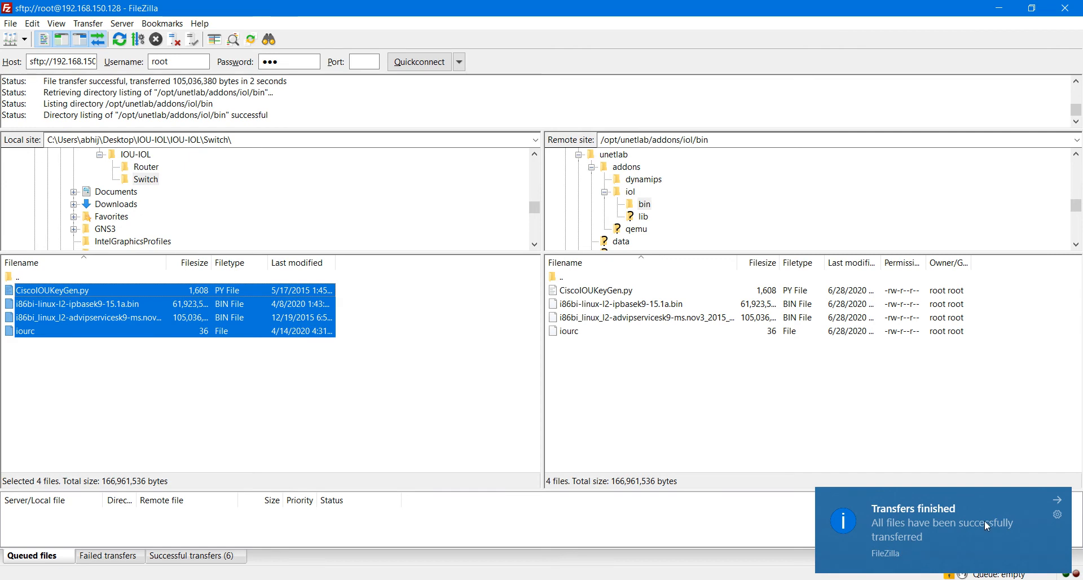
left_click(688, 382)
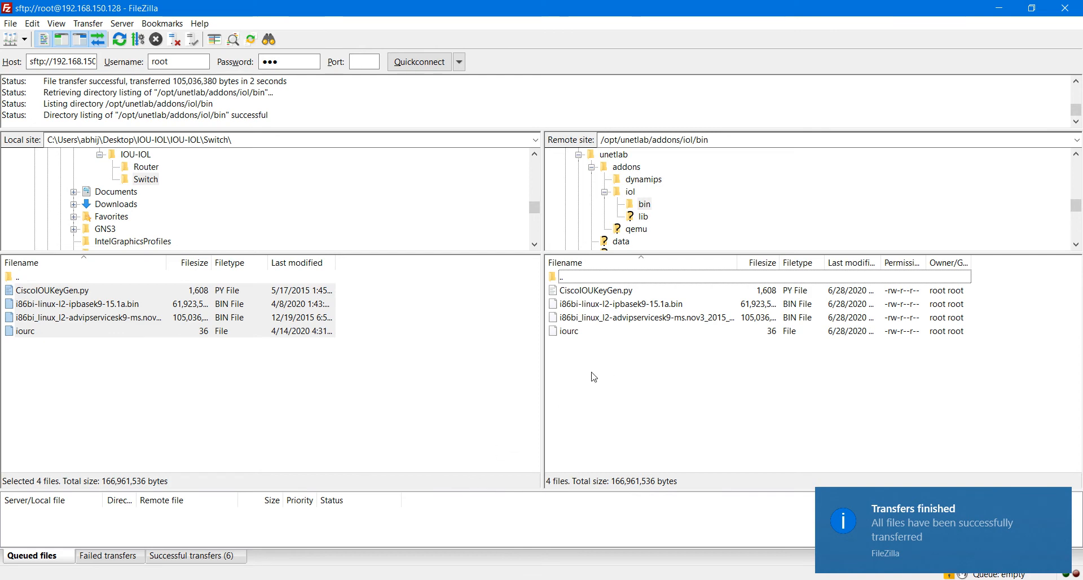
left_click_drag(587, 371, 591, 296)
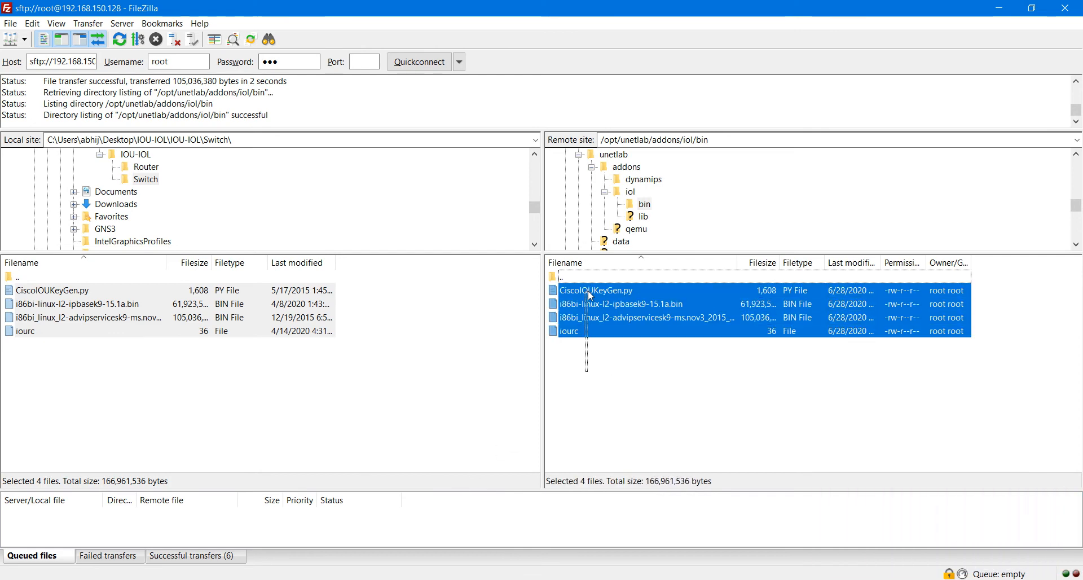
left_click(617, 388)
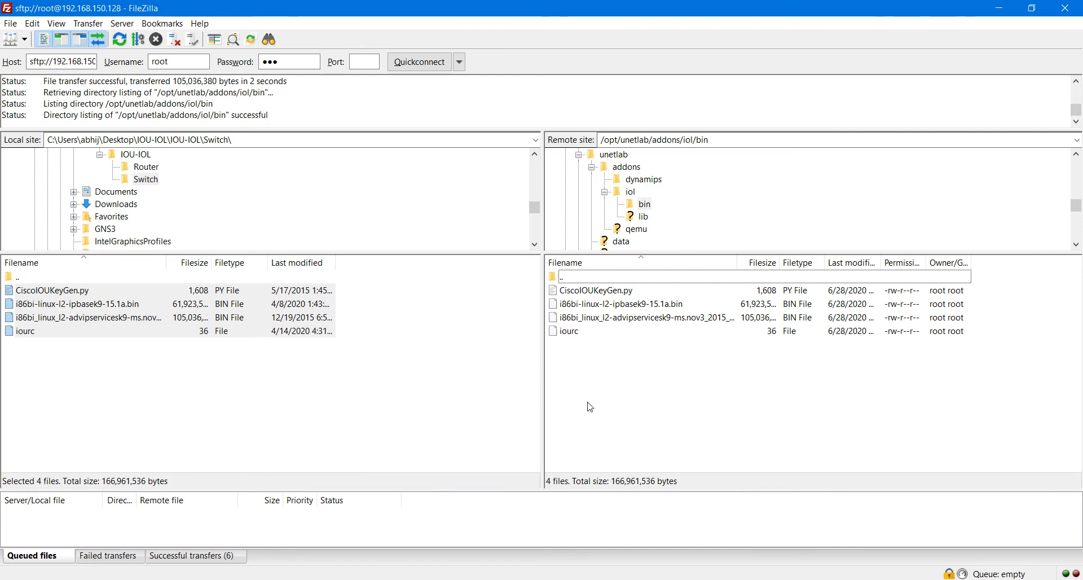
Step: Launch SecureCRT from the system search
key("super")
type("secure")
key("Return")
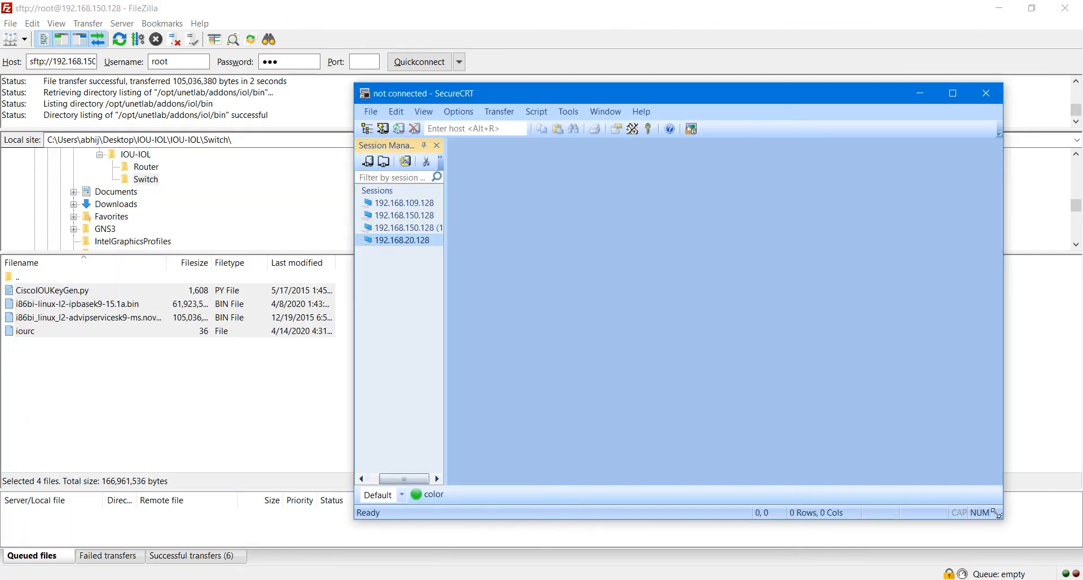
Step: Quick-connect over SSH to 192.168.150.128 as root and log in with the server password
left_click_drag(1000, 516, 693, 411)
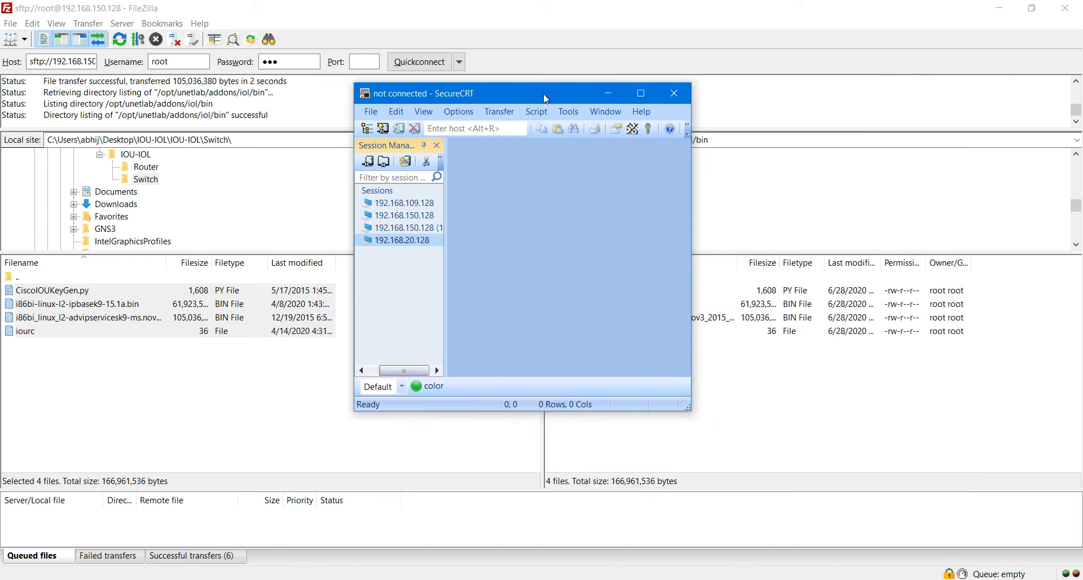
left_click_drag(545, 94, 352, 92)
left_click(244, 142)
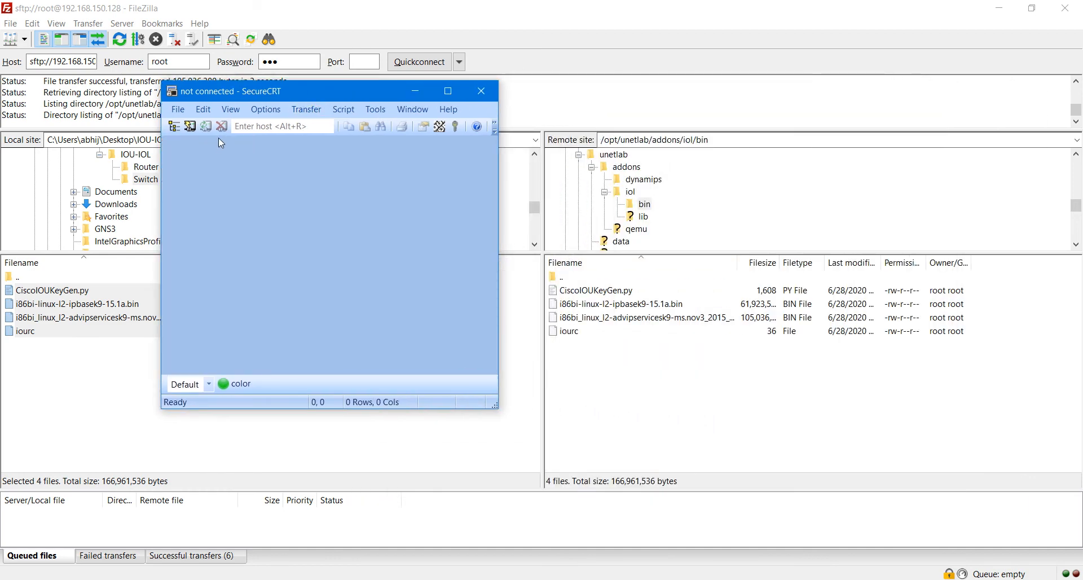
key("alt+q")
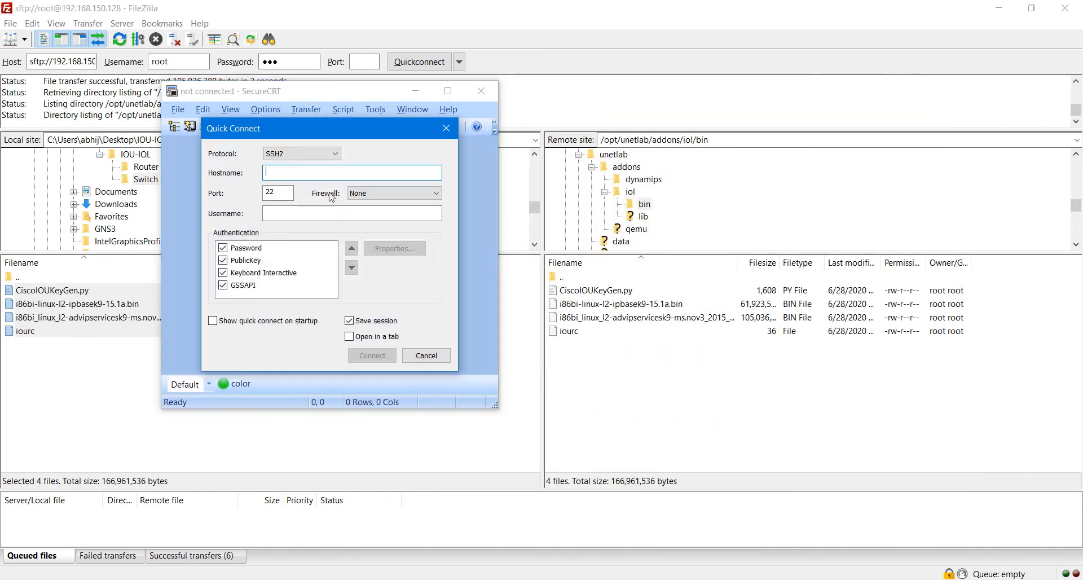
type("192.168")
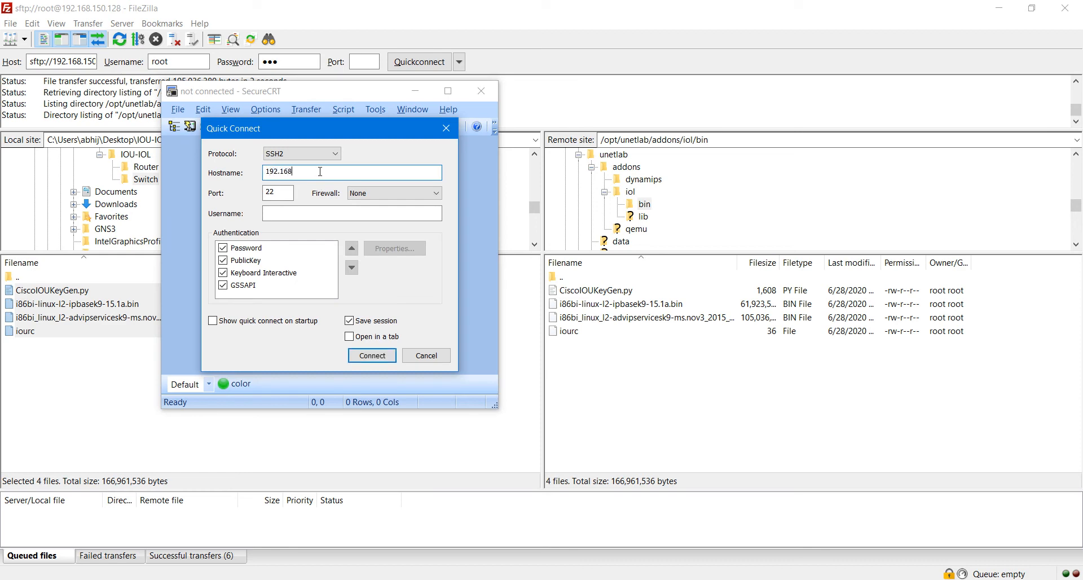
type(".150.128")
key("Tab")
key("Tab")
key("Tab")
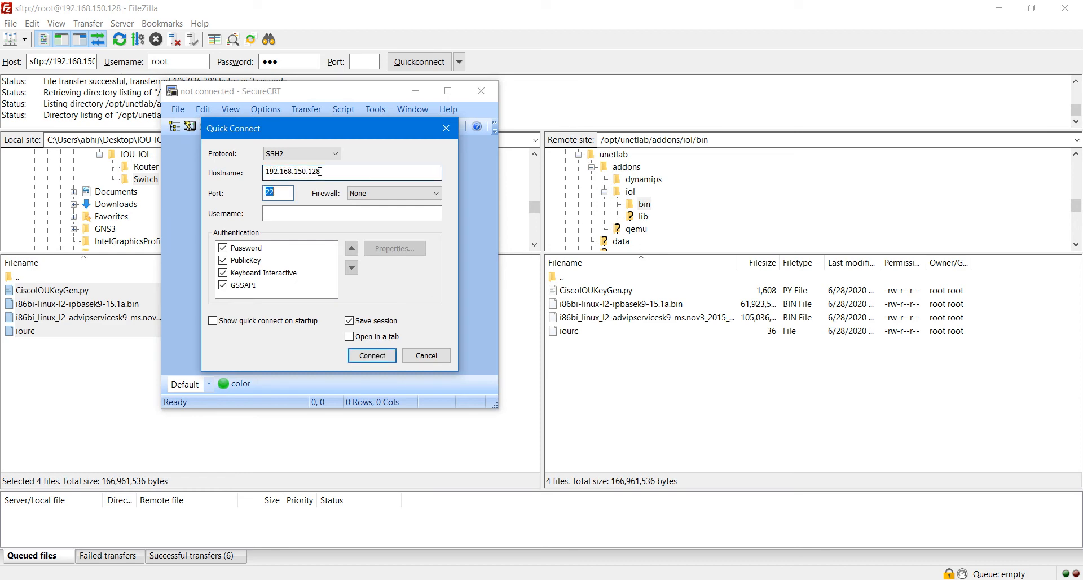
type("r")
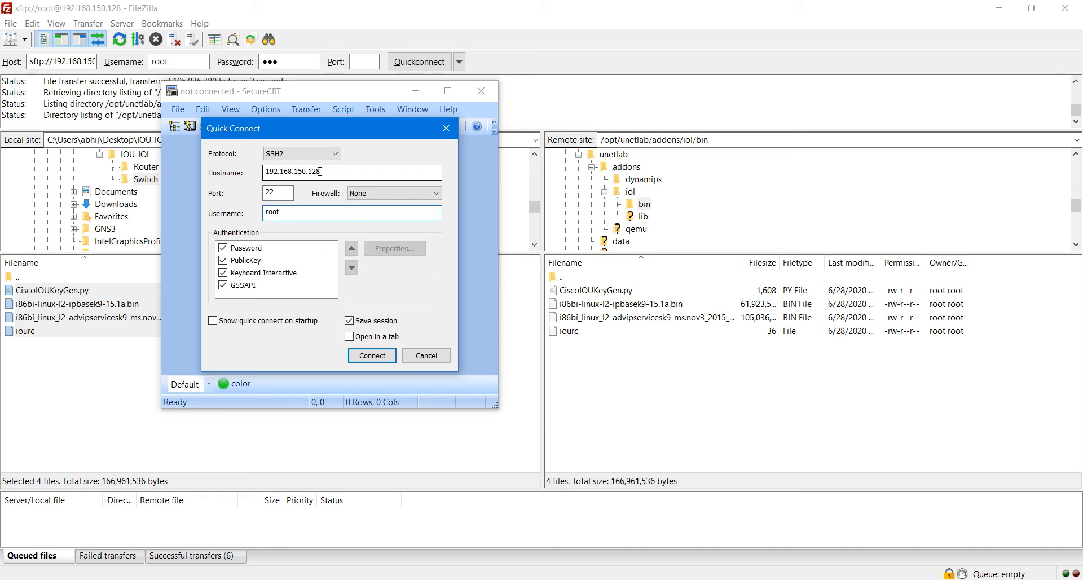
type("oot")
key("Tab")
key("Tab")
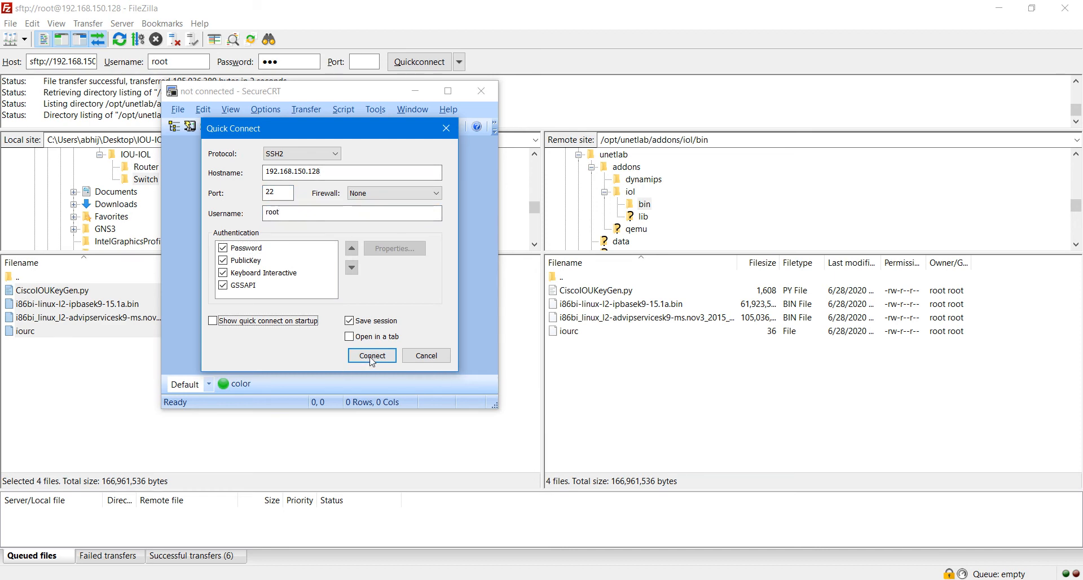
left_click(372, 357)
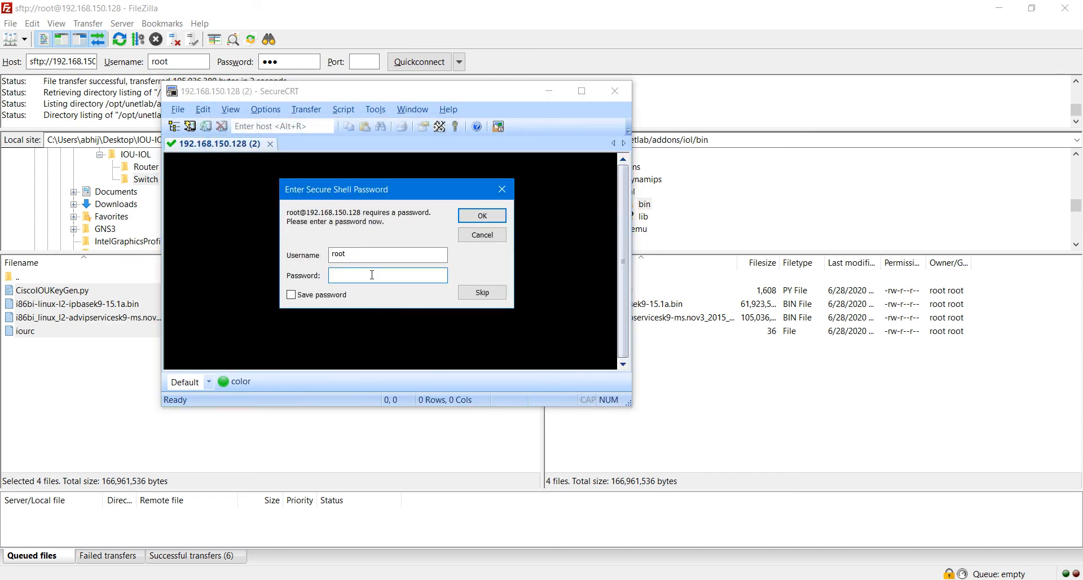
type("eve")
key("Return")
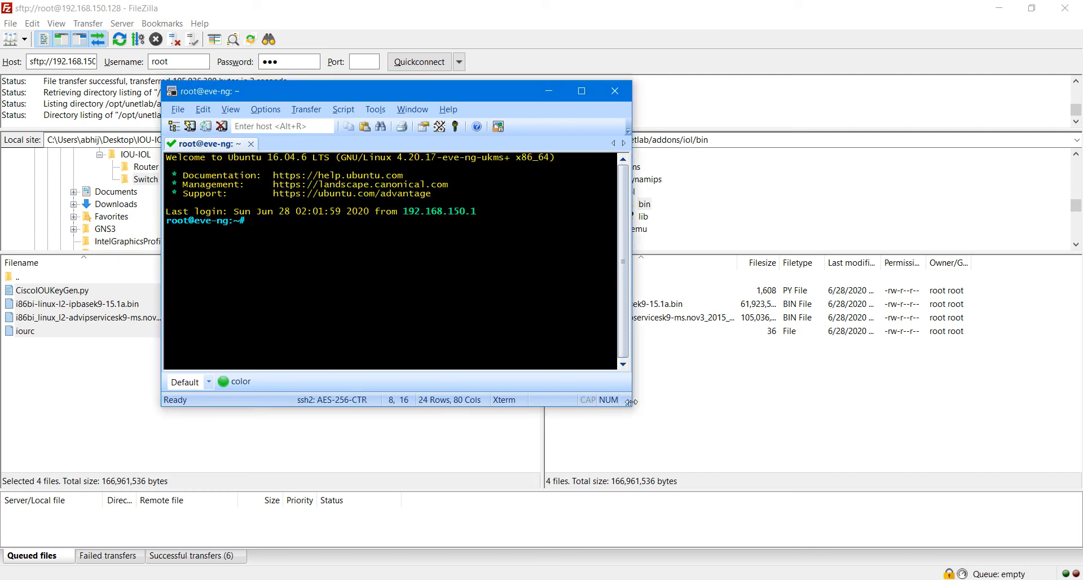
Step: Run /opt/unetlab/wrappers/unl_wrapper -a fixpermissions in the root shell
left_click_drag(630, 404, 955, 505)
key("Return")
key("Return")
key("Return")
key("Return")
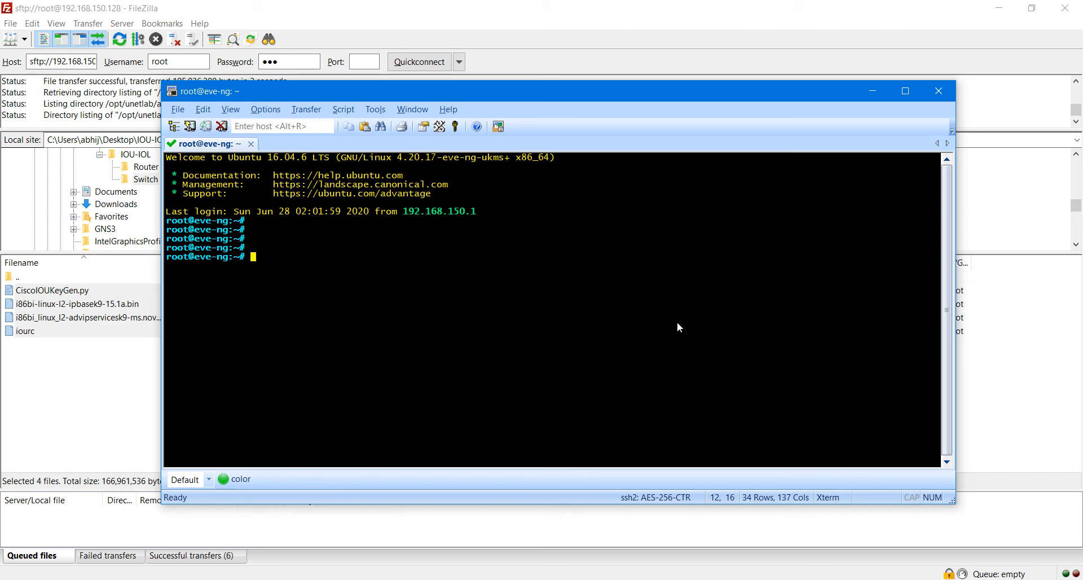
key("Return")
type("/opt/unetlab/")
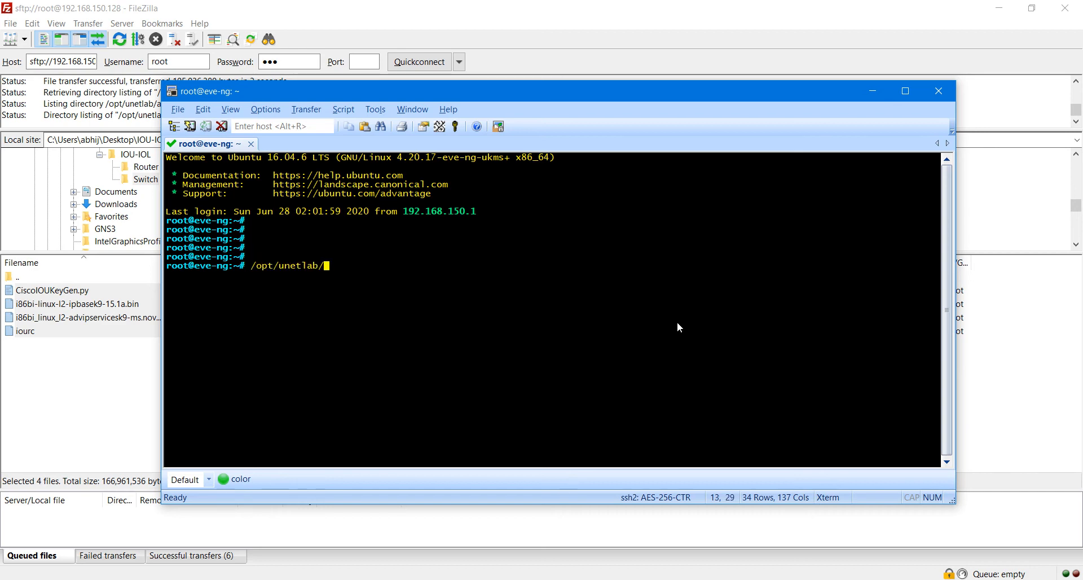
type("w")
key("Tab")
type("u")
key("Tab")
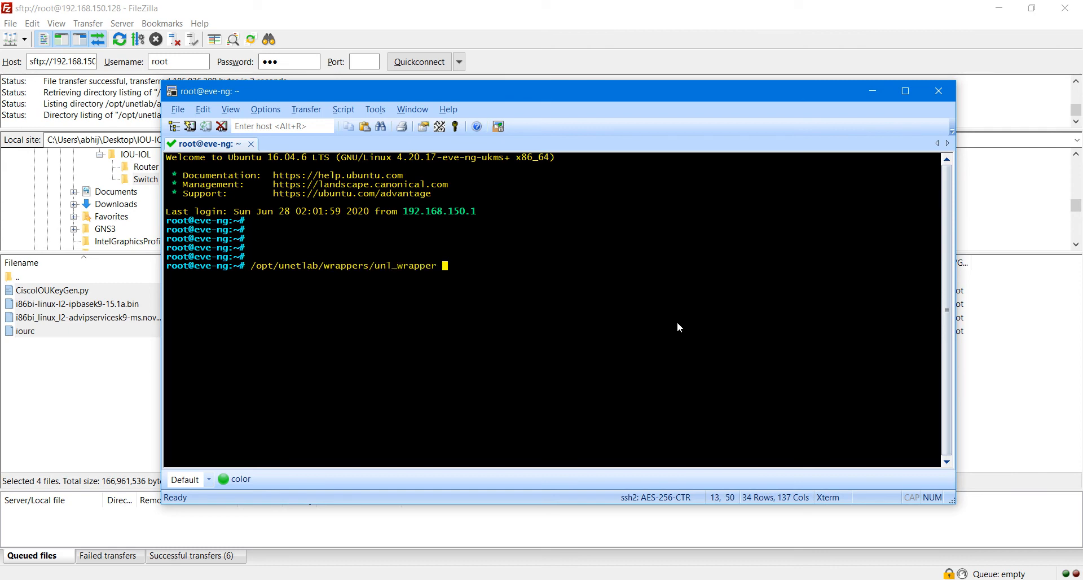
type("-a foixpermisio")
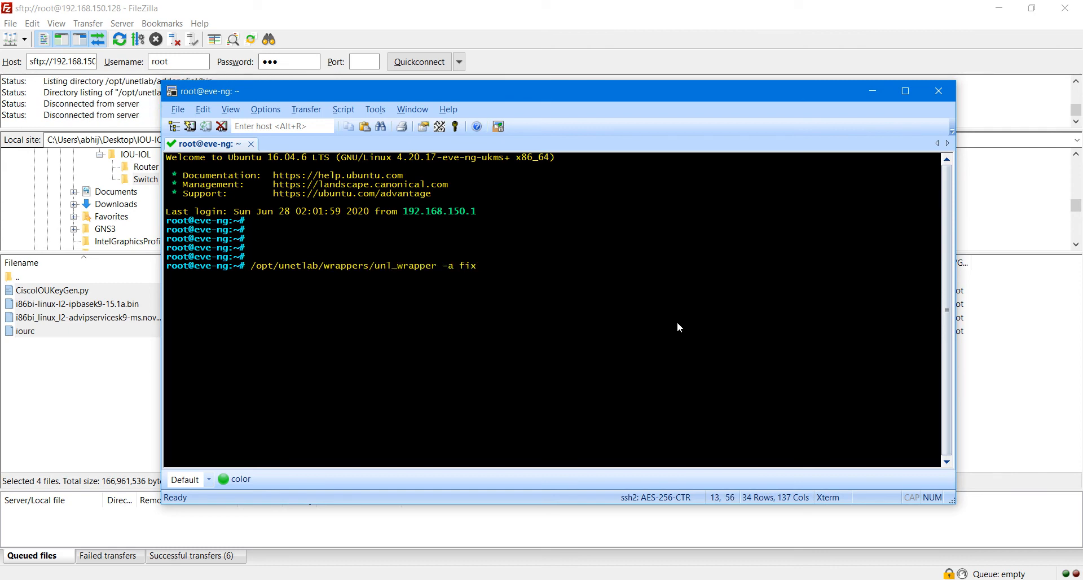
key("BackSpace")
key("BackSpace")
type("sions")
key("Return")
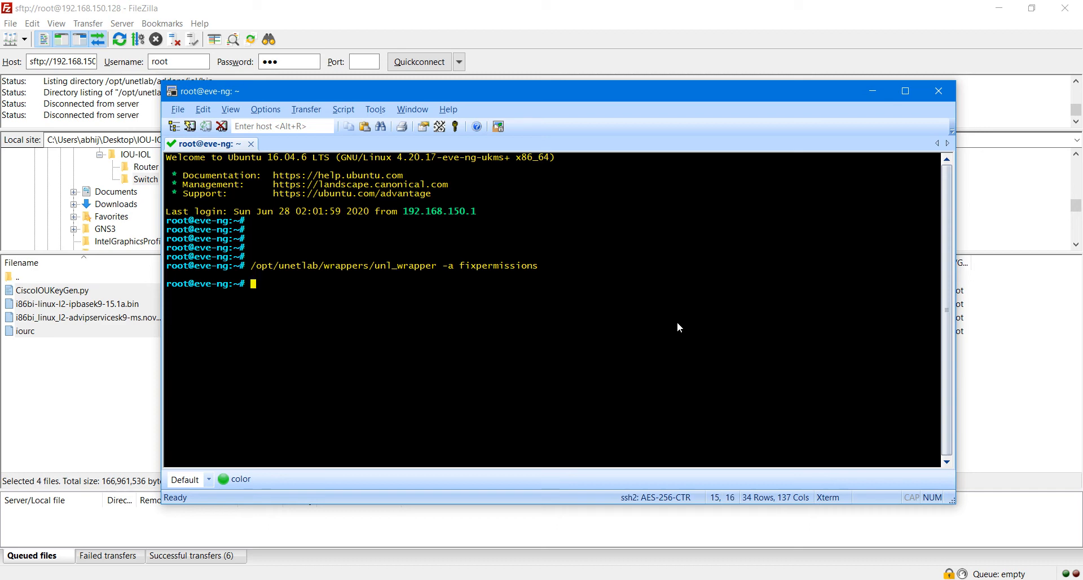
key("Return")
key("Return")
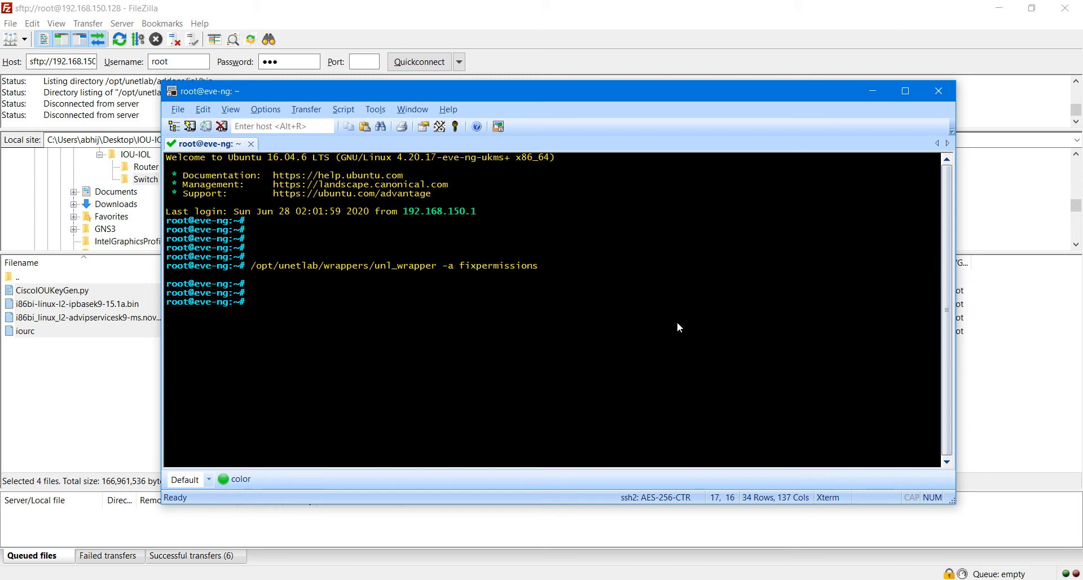
type("cd /opt/unetlab/ad")
Step: Change into /opt/unetlab/addons/iol/bin using Tab completion
key("Tab")
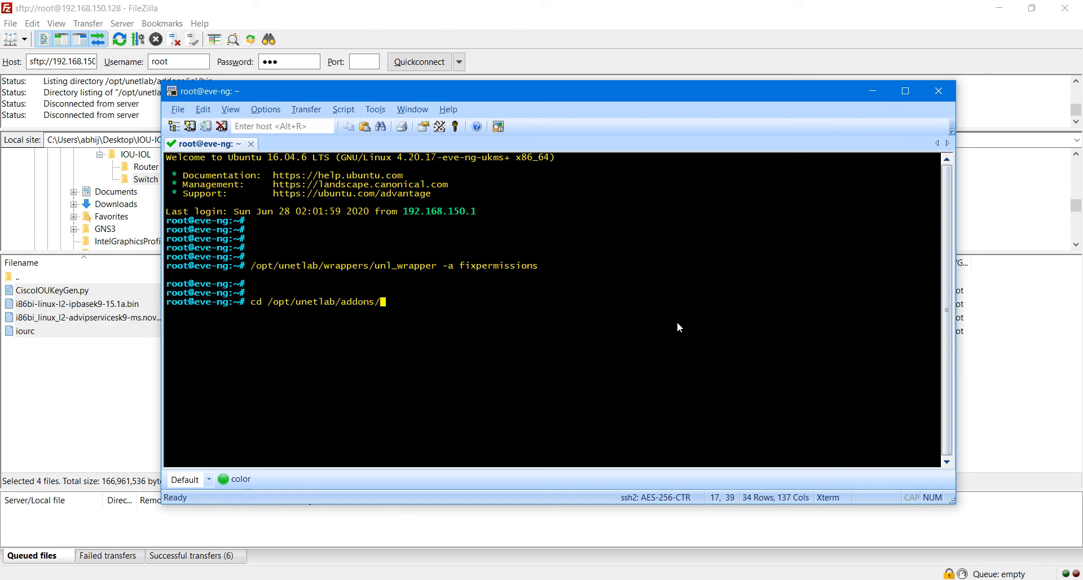
type("i")
key("Tab")
type("b")
key("Tab")
key("Return")
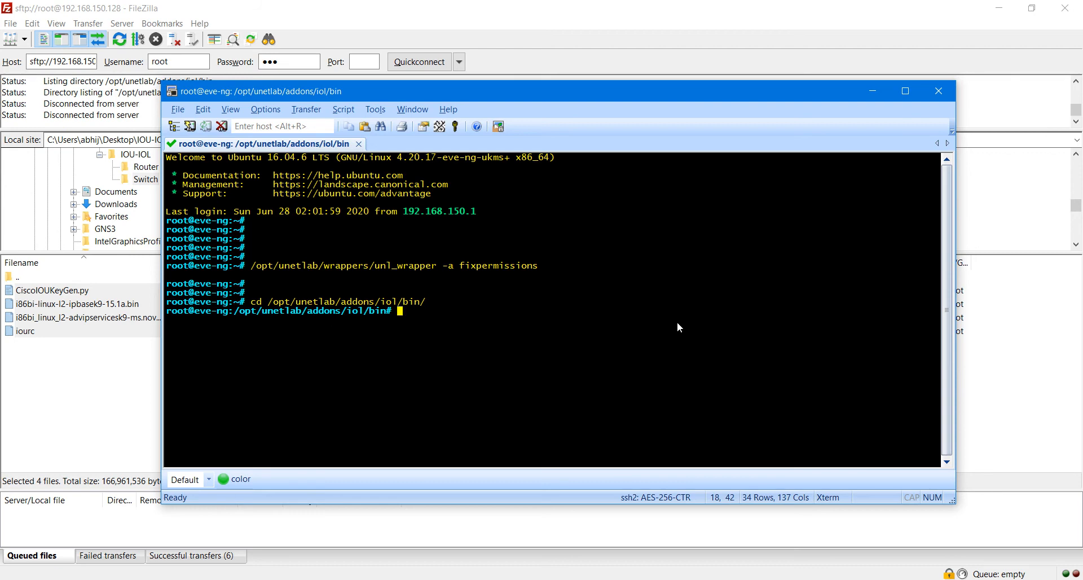
key("Return")
key("Return")
key("Return")
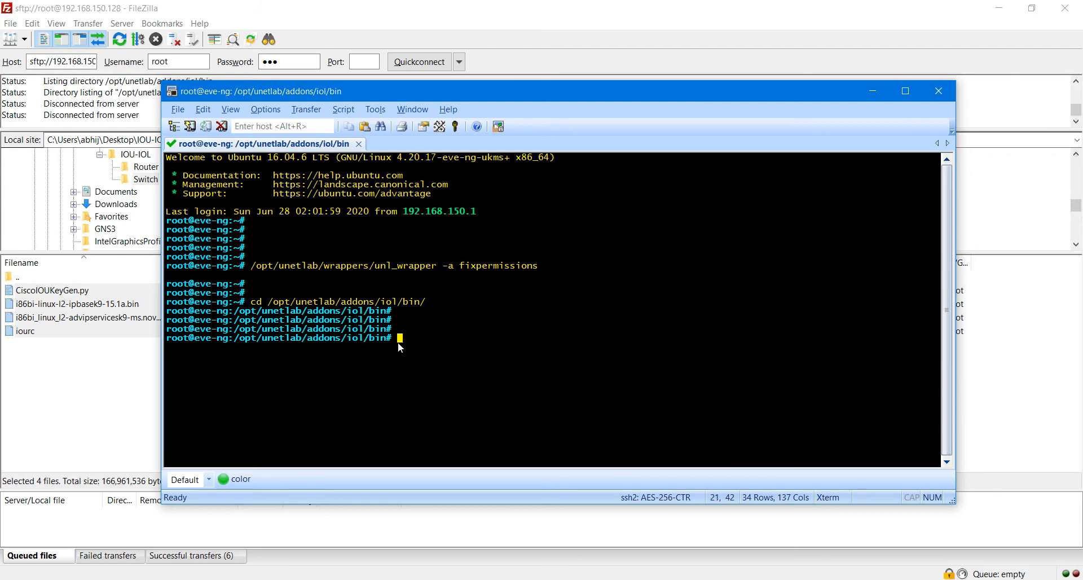
left_click_drag(397, 334, 280, 336)
left_click_drag(175, 339, 393, 340)
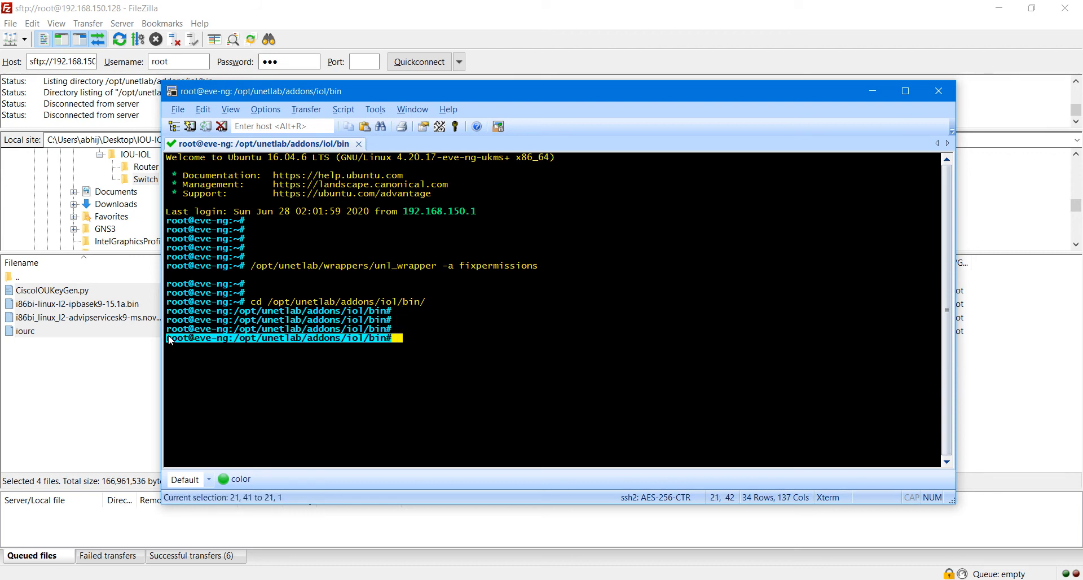
left_click(427, 333)
Step: List the folder with ls -l, showing the four IOL files and their permissions
key("Return")
key("Return")
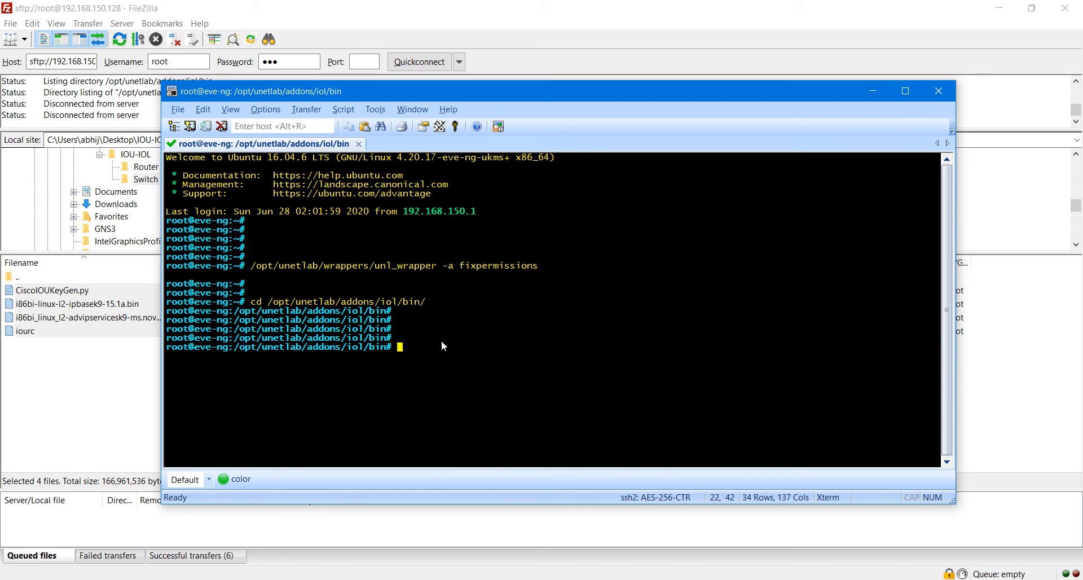
type("ls")
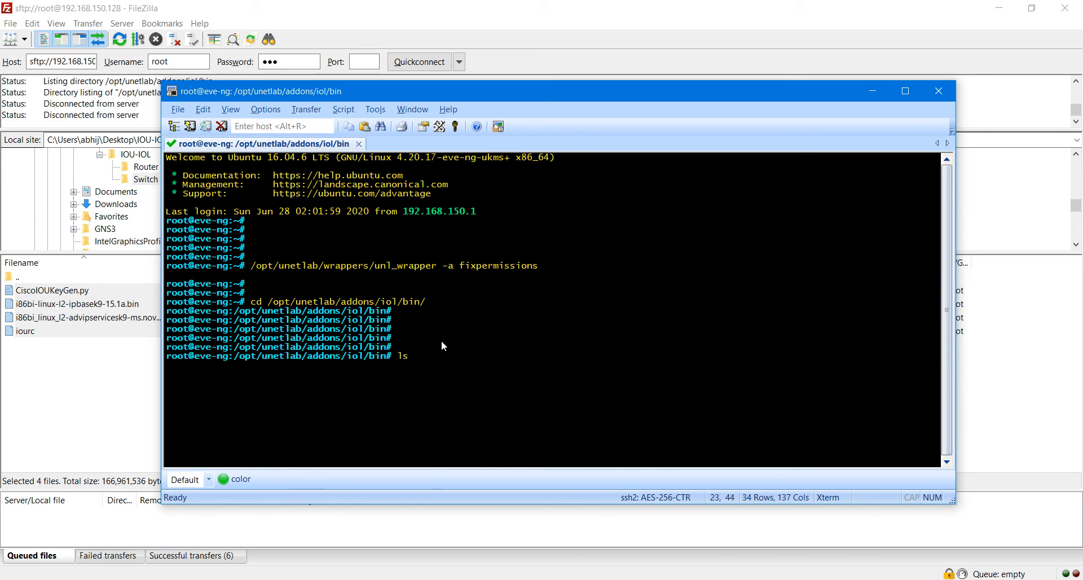
type(" -l")
key("Return")
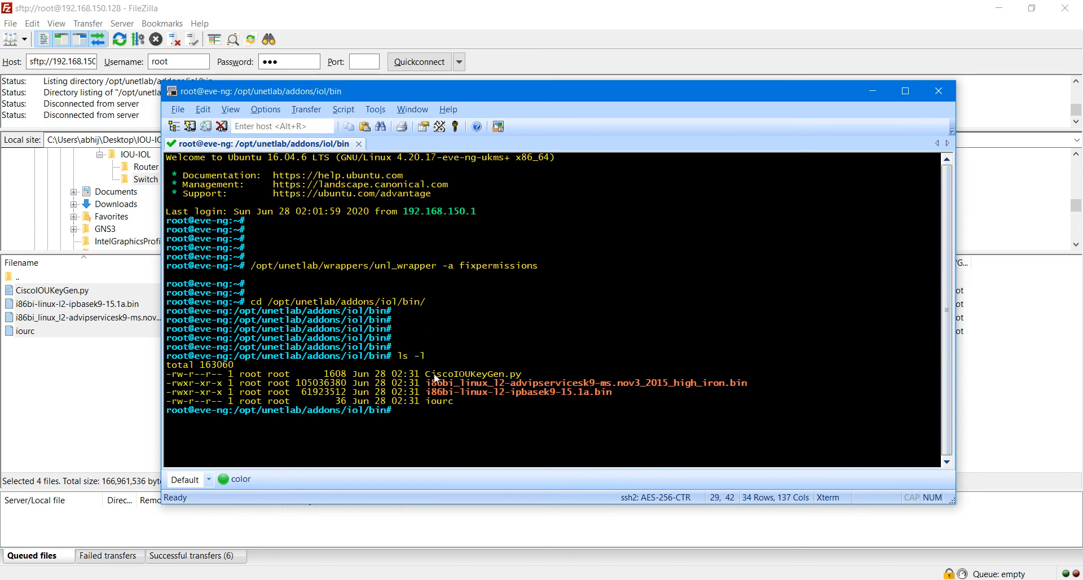
left_click_drag(427, 374, 517, 398)
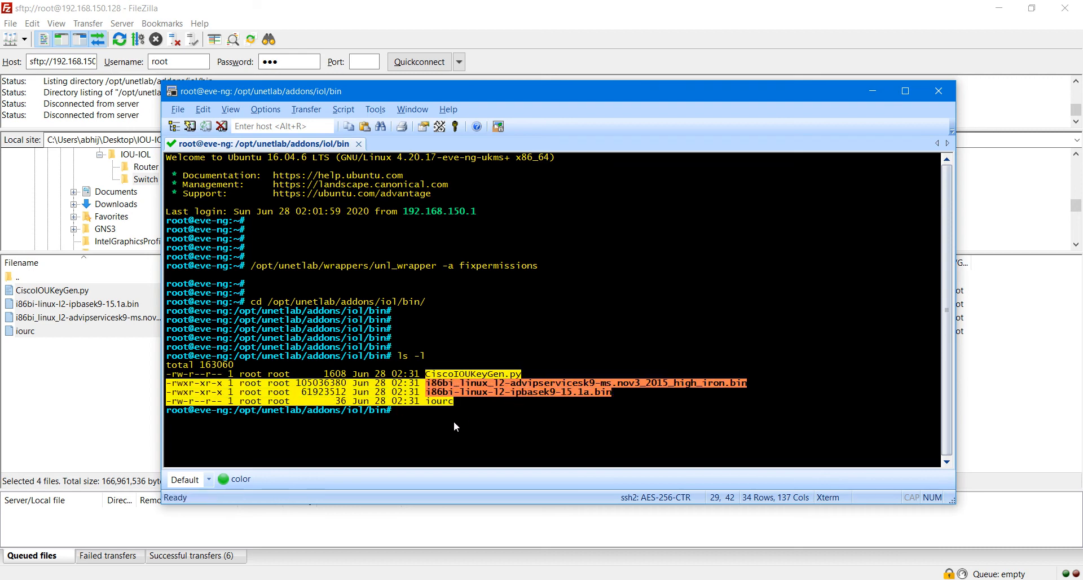
left_click(421, 414)
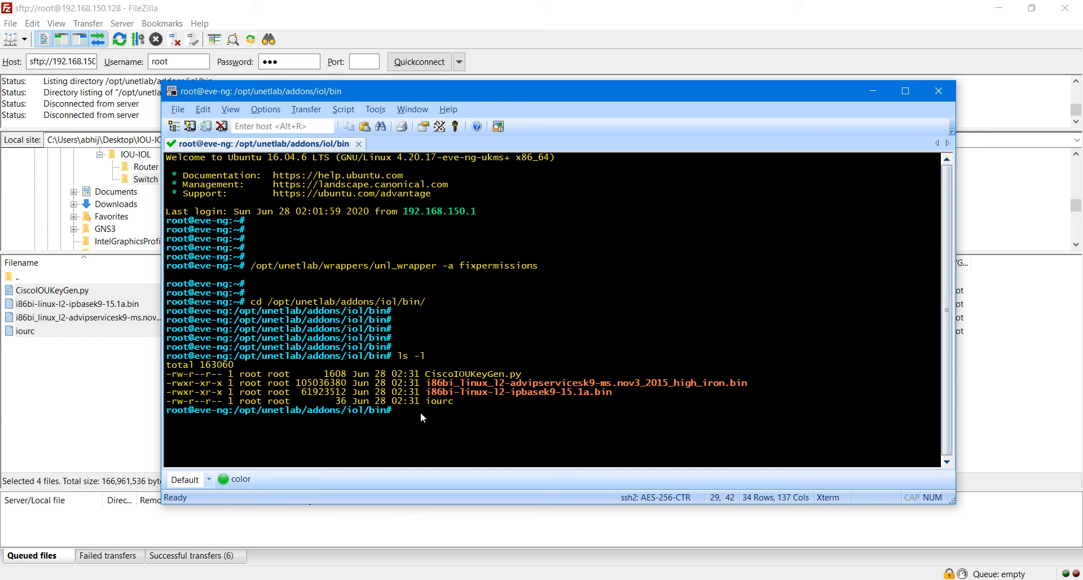
key("Return")
key("Return")
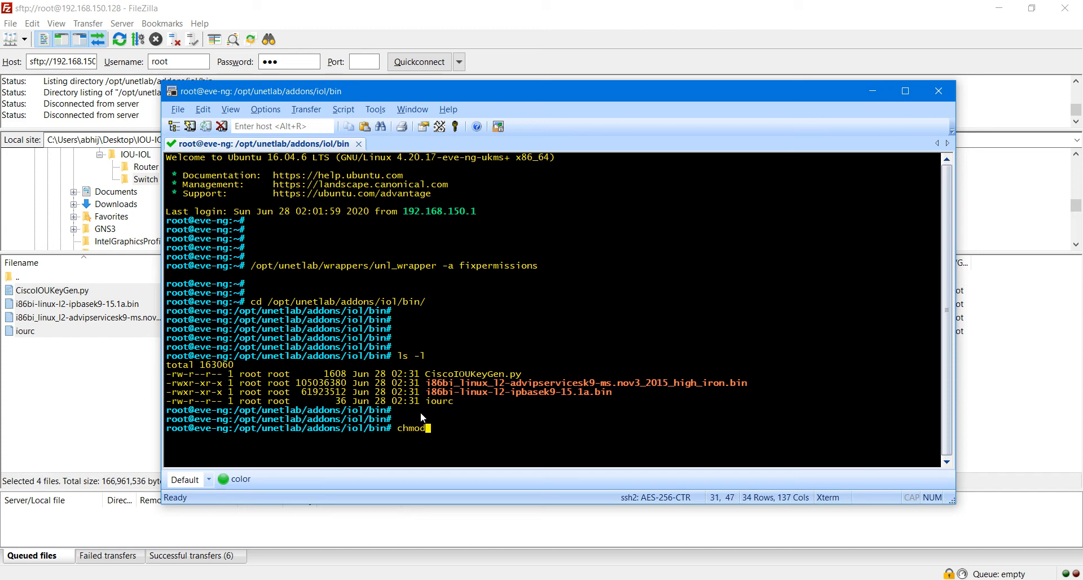
Step: Make CiscoIOUKeyGen.py executable with chmod 755
type("chmod 755 C")
key("Tab")
key("Return")
key("Return")
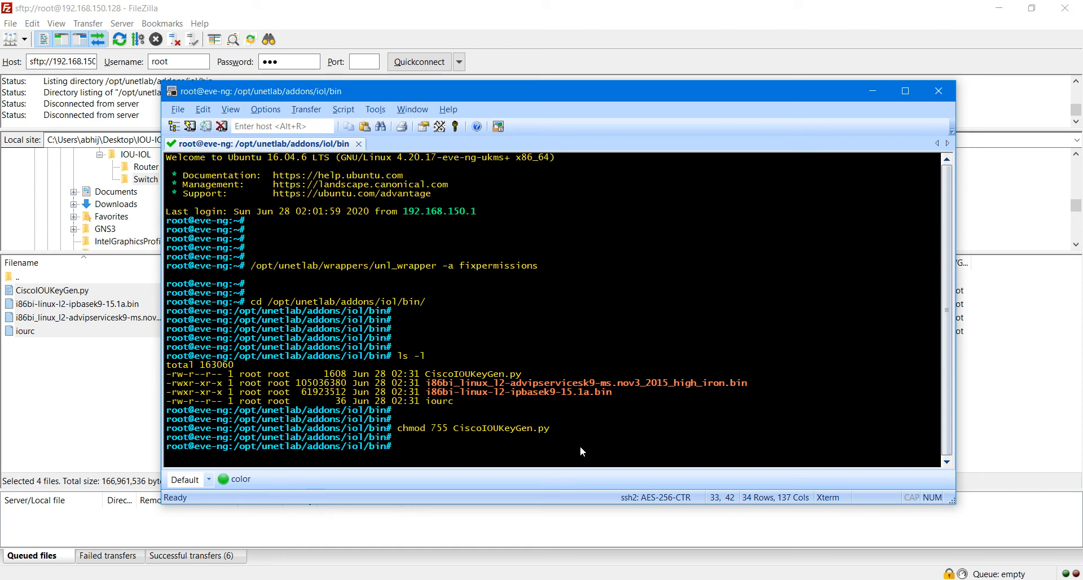
Step: Run python2 CiscoIOUKeyGen.py and highlight the generated eve-ng license line
type("python2 CI")
key("BackSpace")
type("i")
key("Tab")
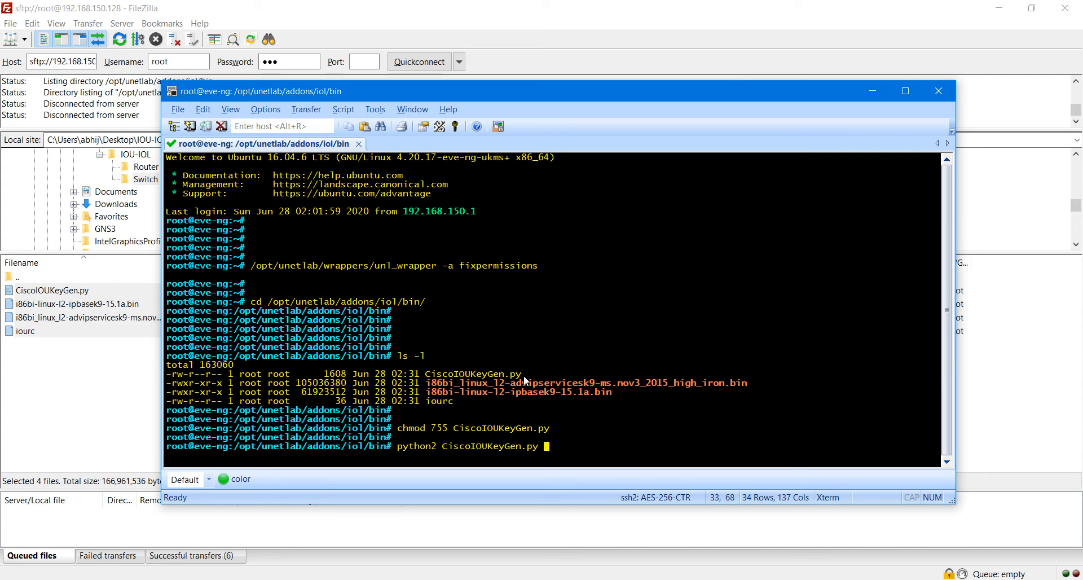
key("Return")
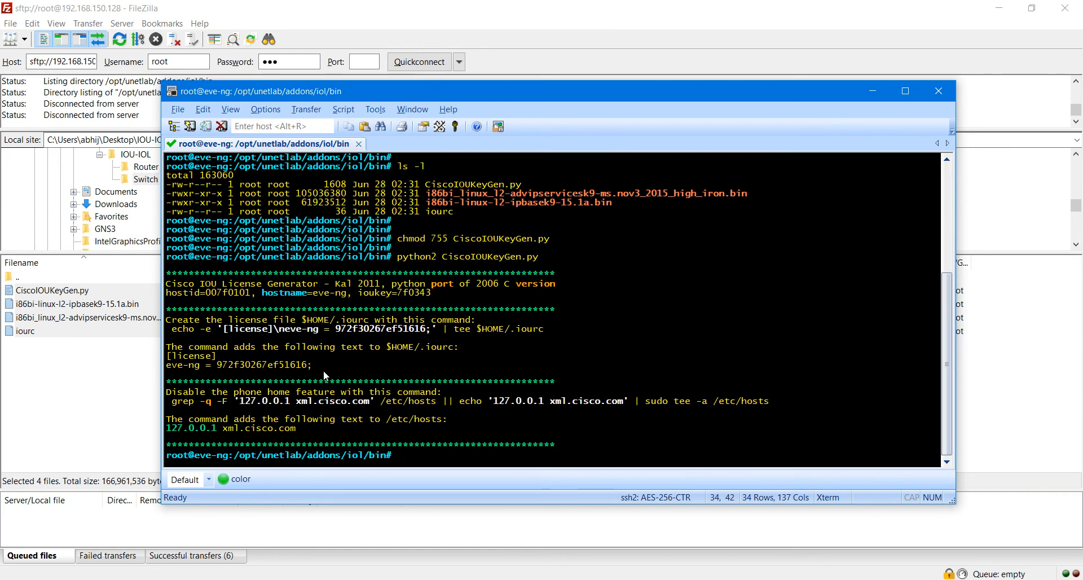
left_click_drag(316, 369, 168, 362)
key("ctrl+c")
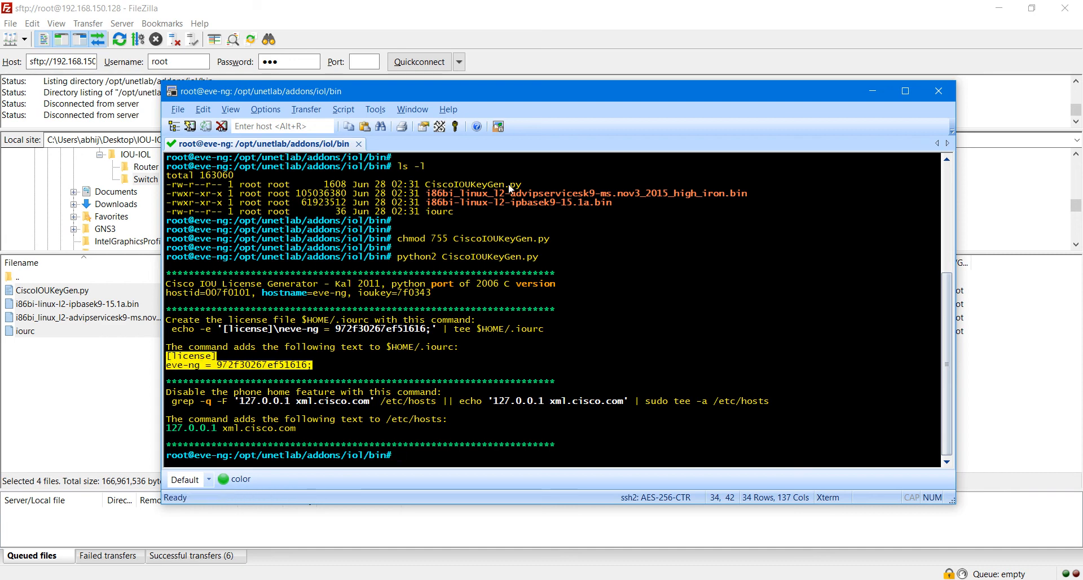
left_click(873, 91)
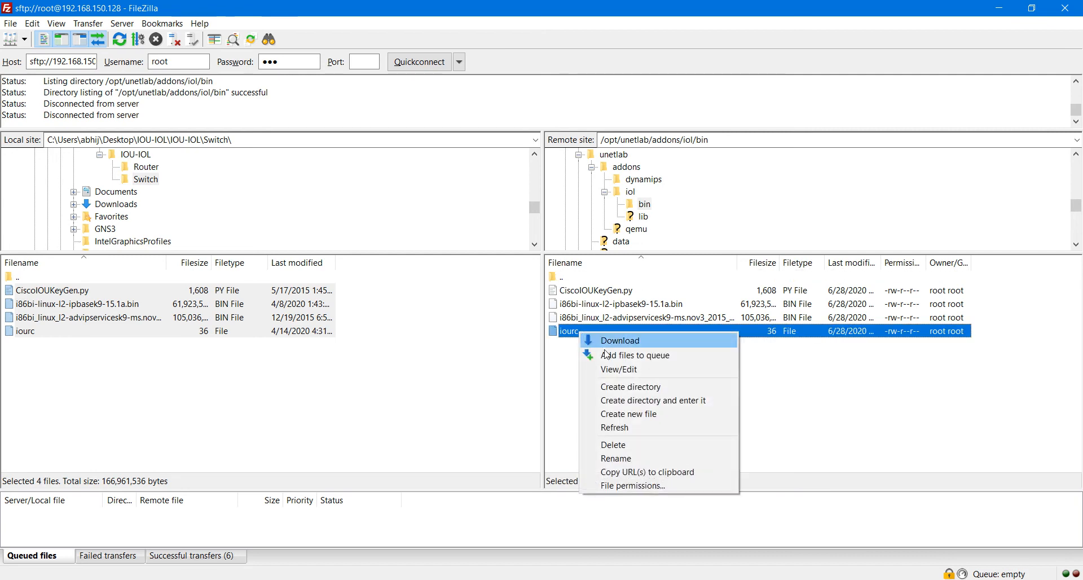
Step: Replace the remote iourc file's contents with the pasted license and save it in Notepad
left_click(632, 371)
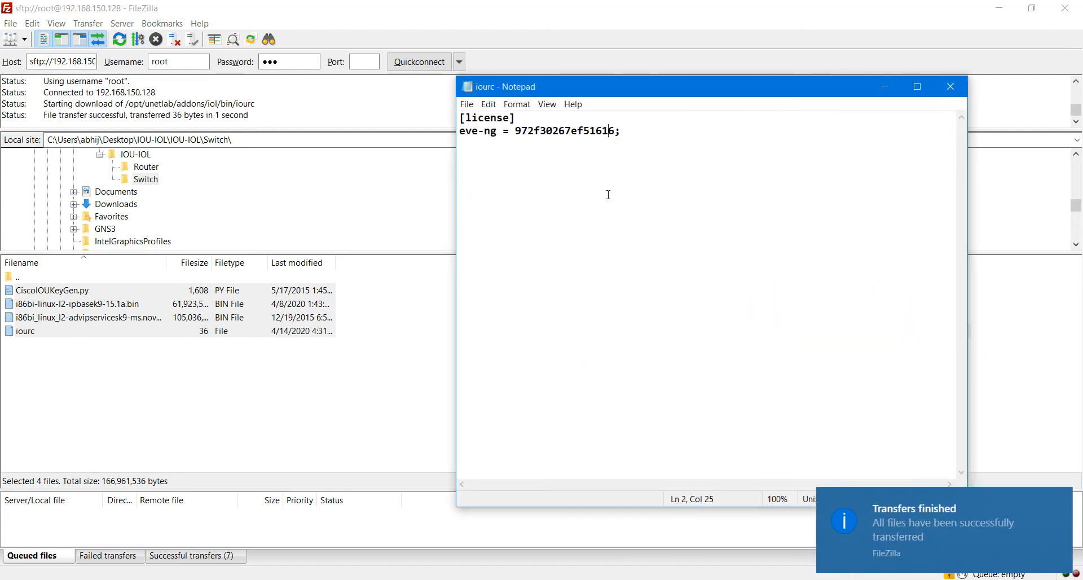
left_click(601, 202)
key("ctrl+a")
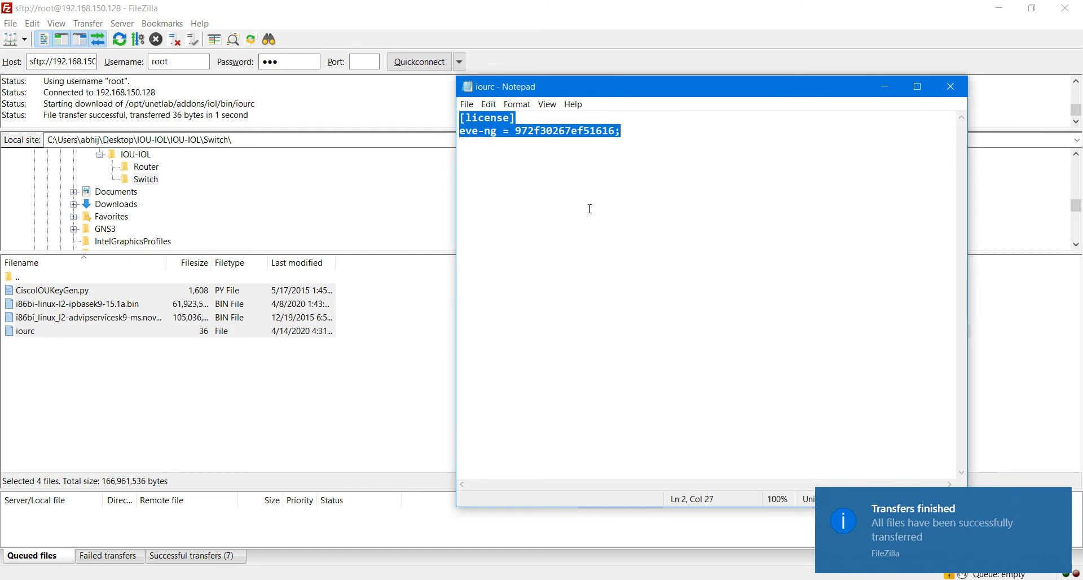
key("ctrl+v")
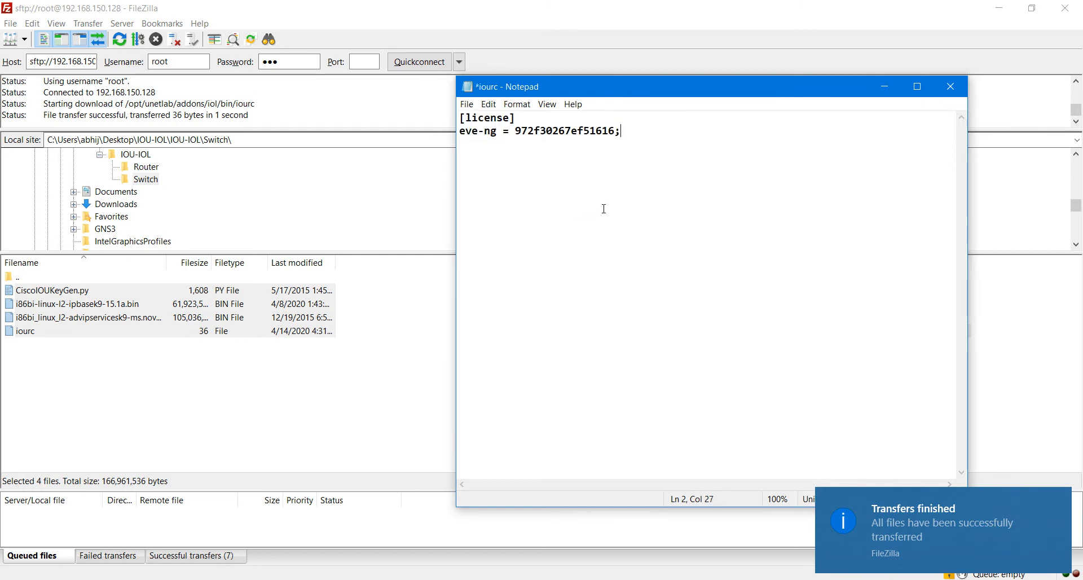
left_click(467, 104)
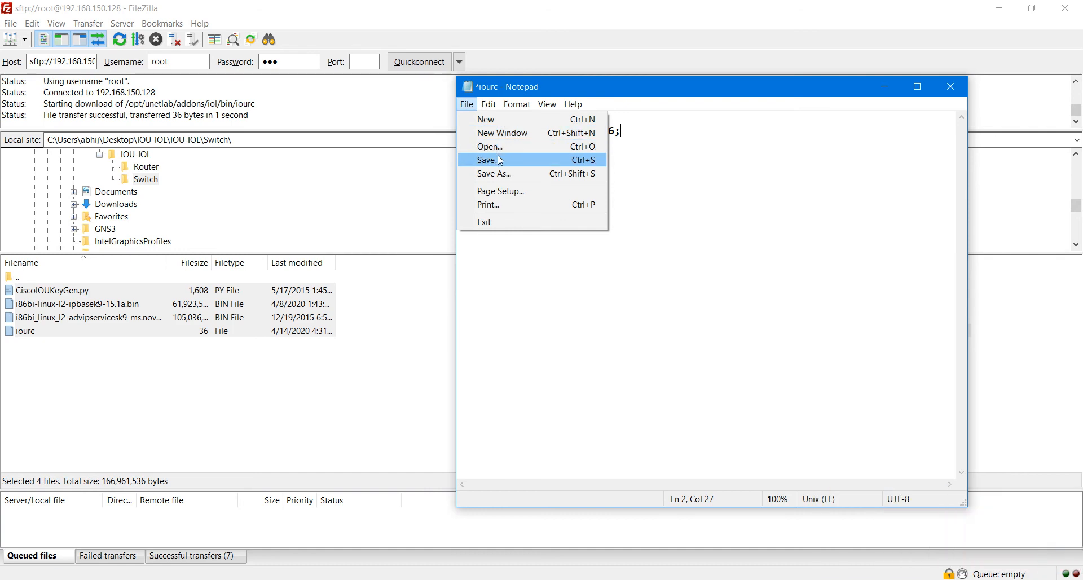
left_click(501, 160)
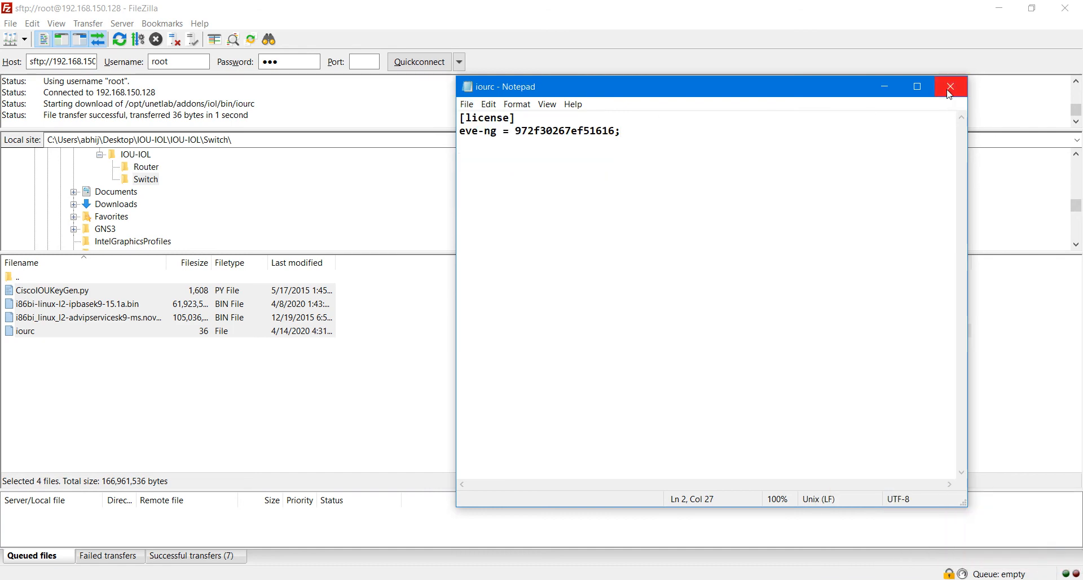
left_click(951, 87)
Step: Confirm FileZilla's upload of the changed iourc back to the server
left_click(531, 350)
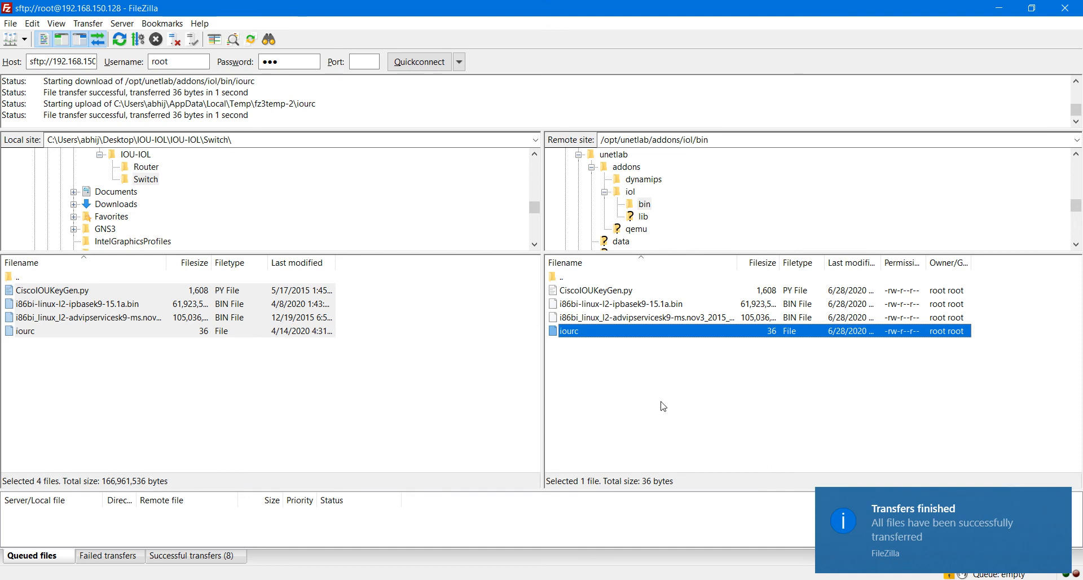
left_click(632, 375)
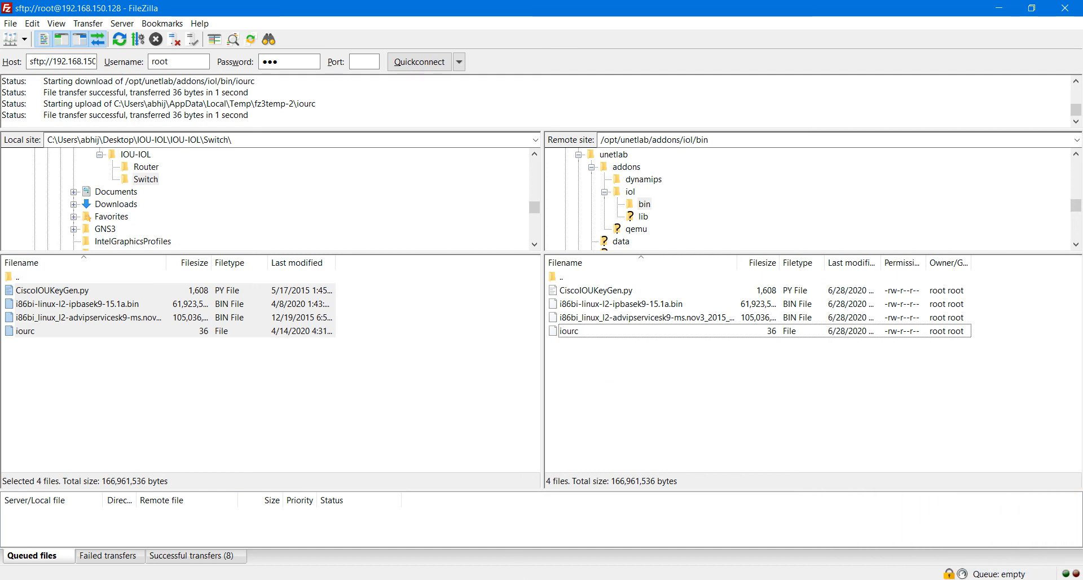
key("alt+Tab")
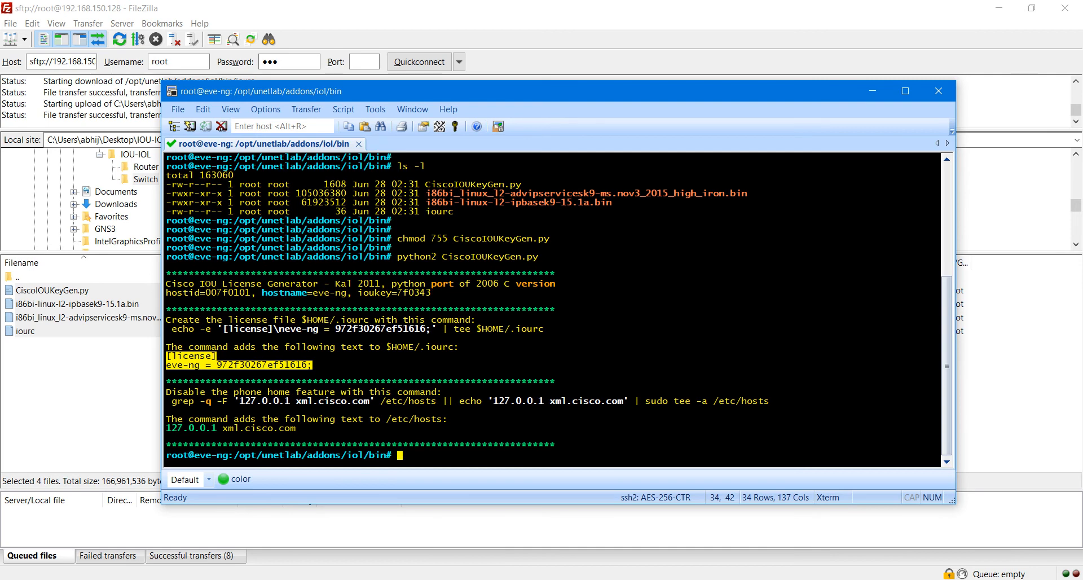
Step: Return to the testing lab topology in the browser, then select and deselect the existing routers
key("alt+Tab")
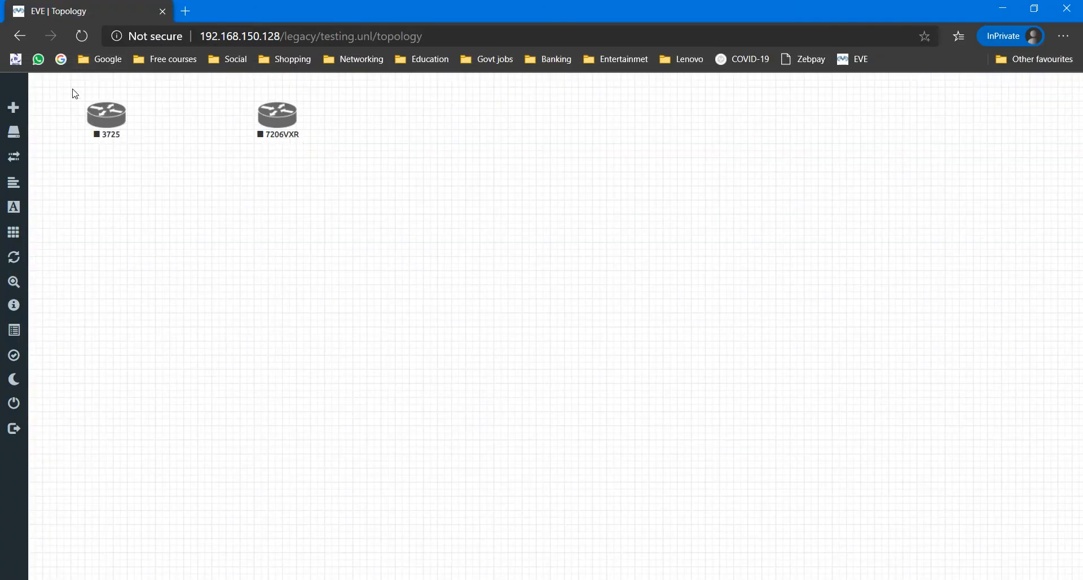
left_click_drag(70, 88, 325, 191)
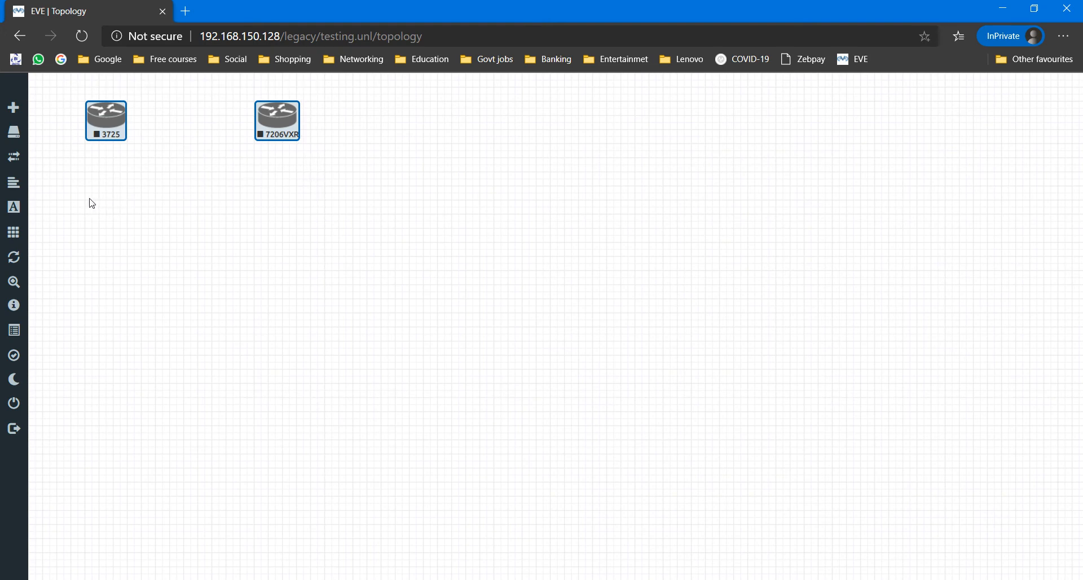
left_click(110, 203)
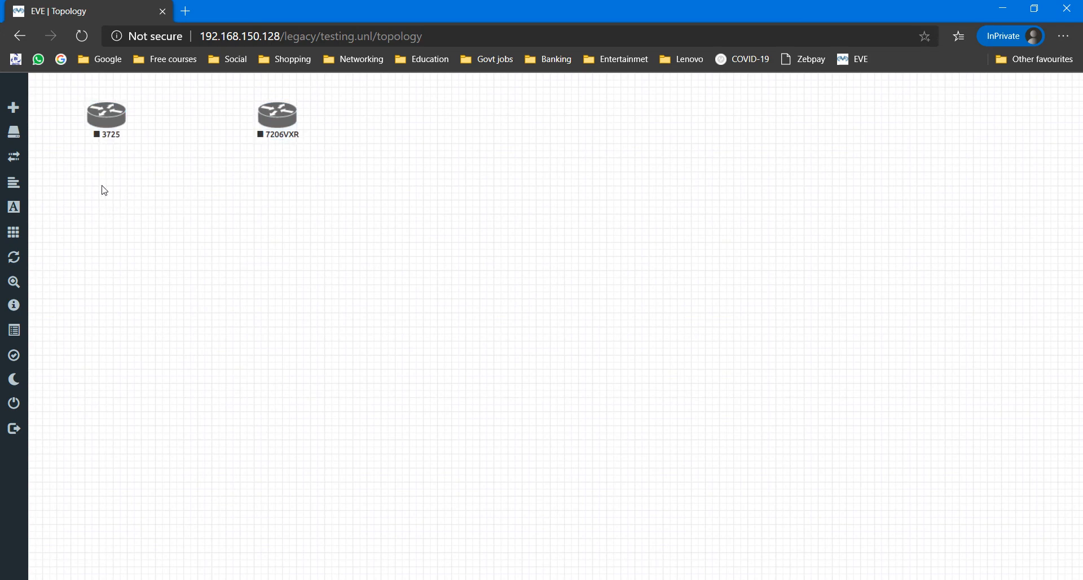
Step: Reload the lab and begin adding a new node, scrolling the template list to Cisco IOL
left_click(80, 37)
right_click(91, 185)
left_click(133, 207)
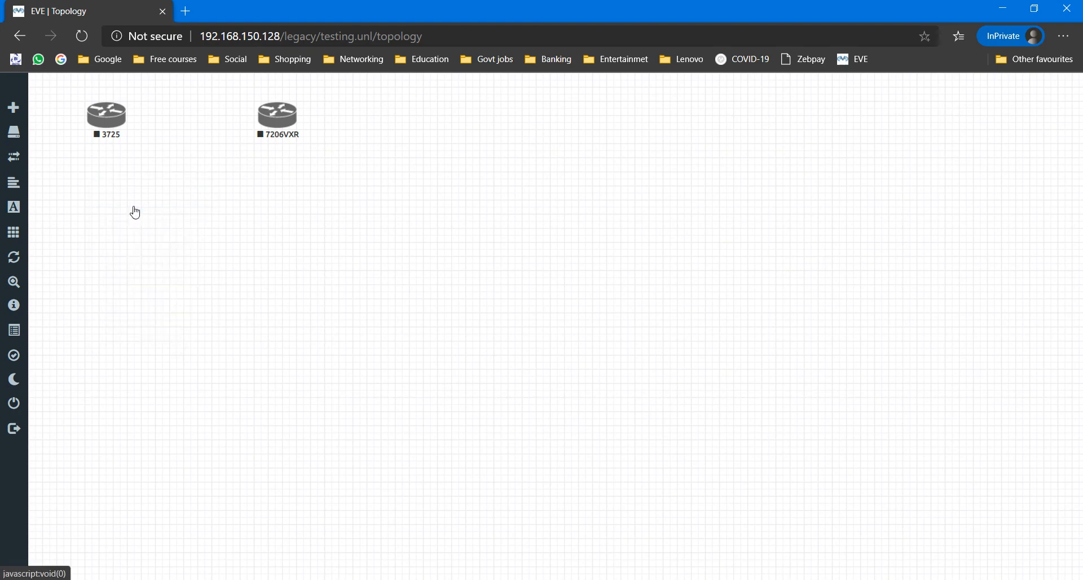
scroll(446, 351, "down", 3)
scroll(446, 351, "down", 5)
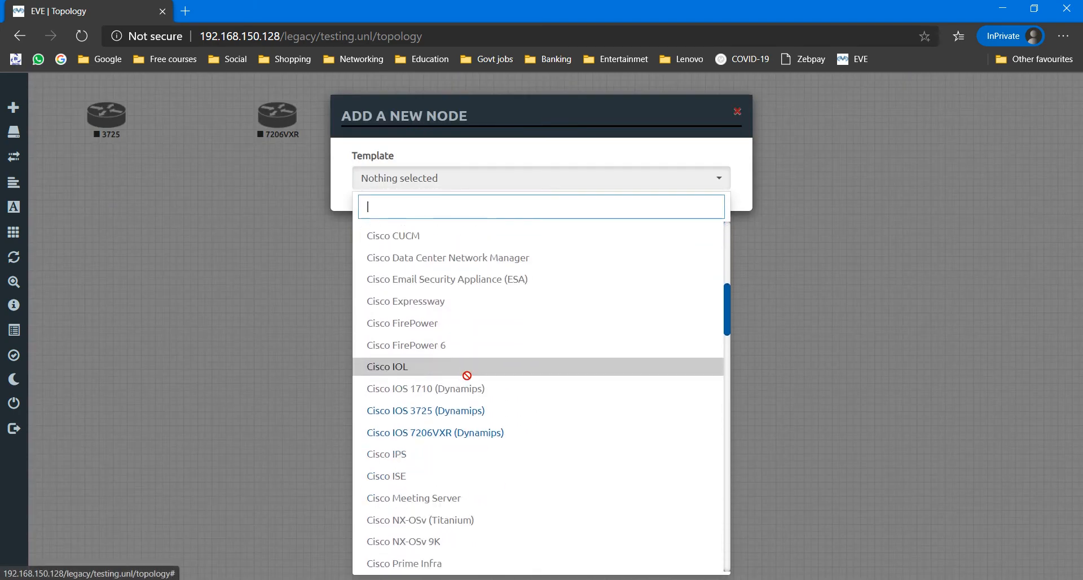
Step: Add a Cisco IOL node with image i86bi-linux-l2-ipbasek9-15.1a.bin and Switch L3 icon below the 3725 router
left_click(400, 365)
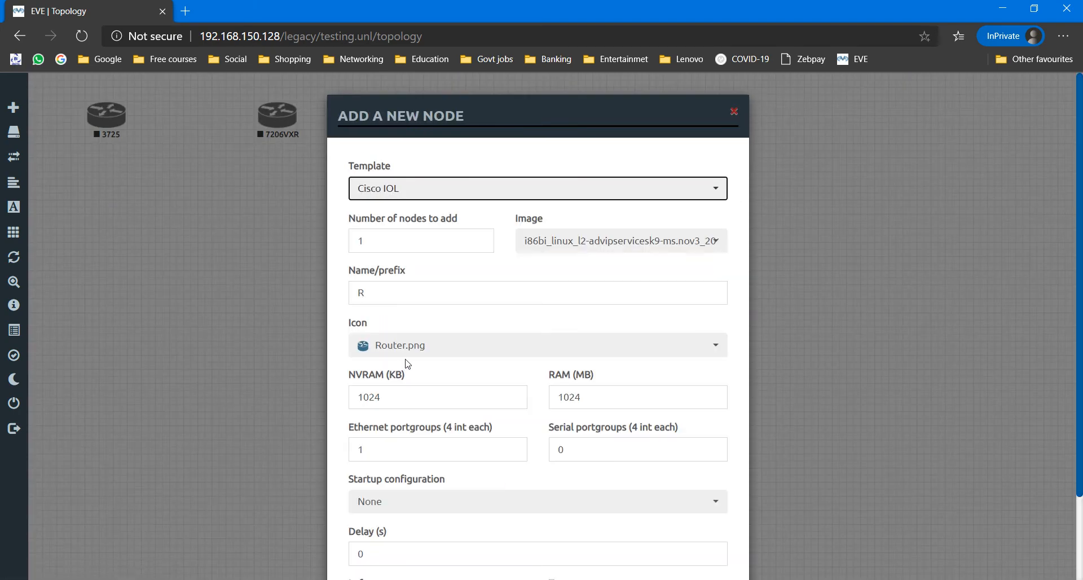
left_click(578, 243)
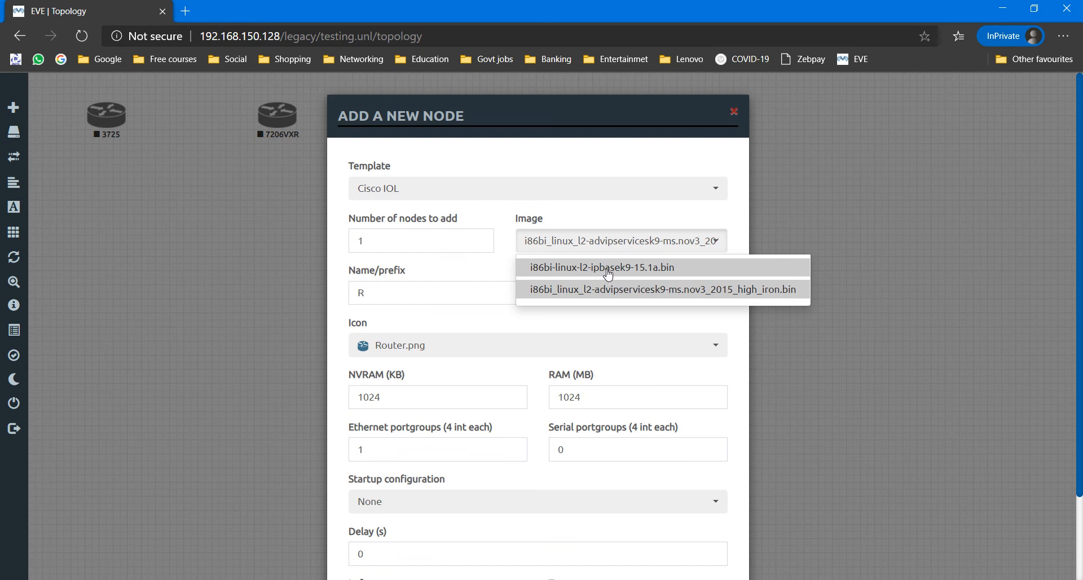
left_click(608, 274)
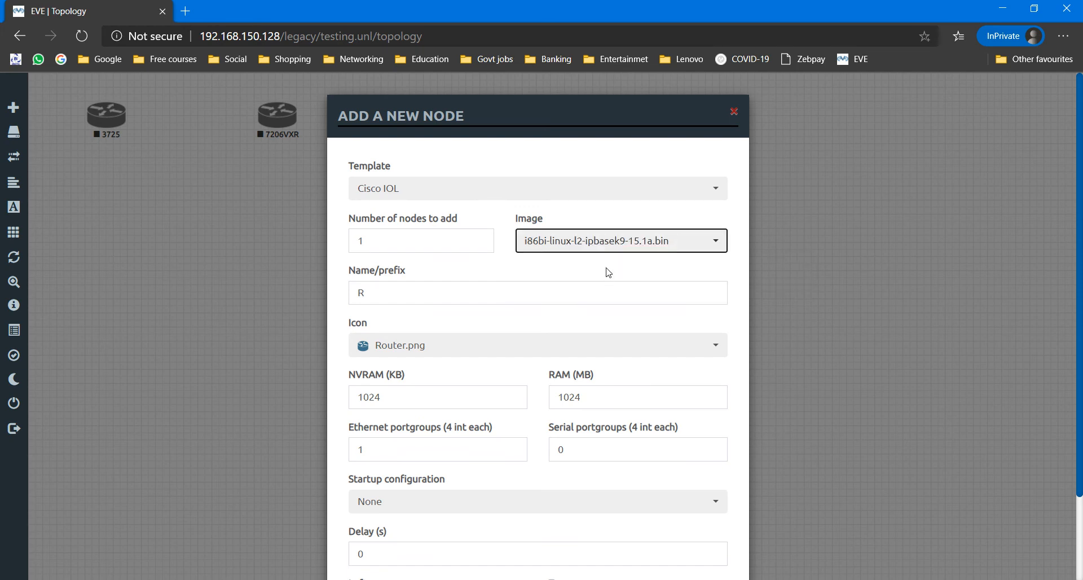
left_click(441, 346)
scroll(431, 288, "down", 3)
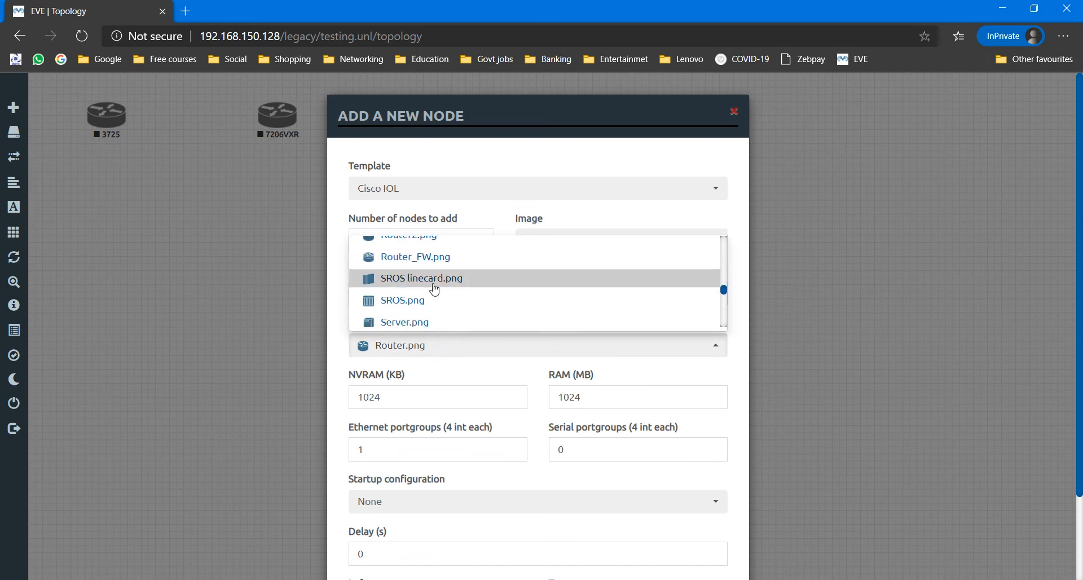
left_click(430, 282)
scroll(455, 450, "down", 2)
left_click(469, 539)
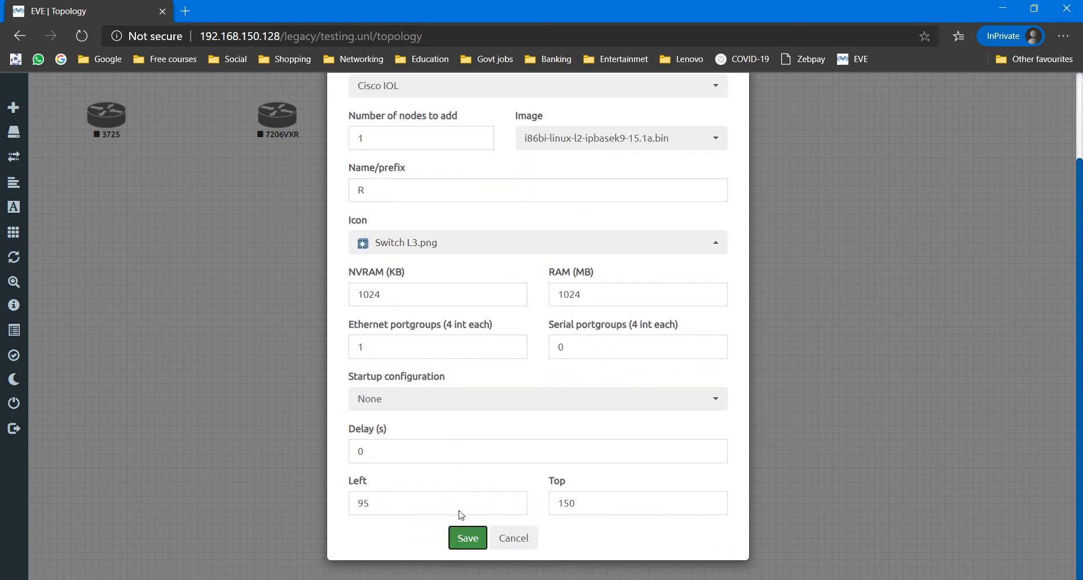
left_click_drag(107, 228, 88, 244)
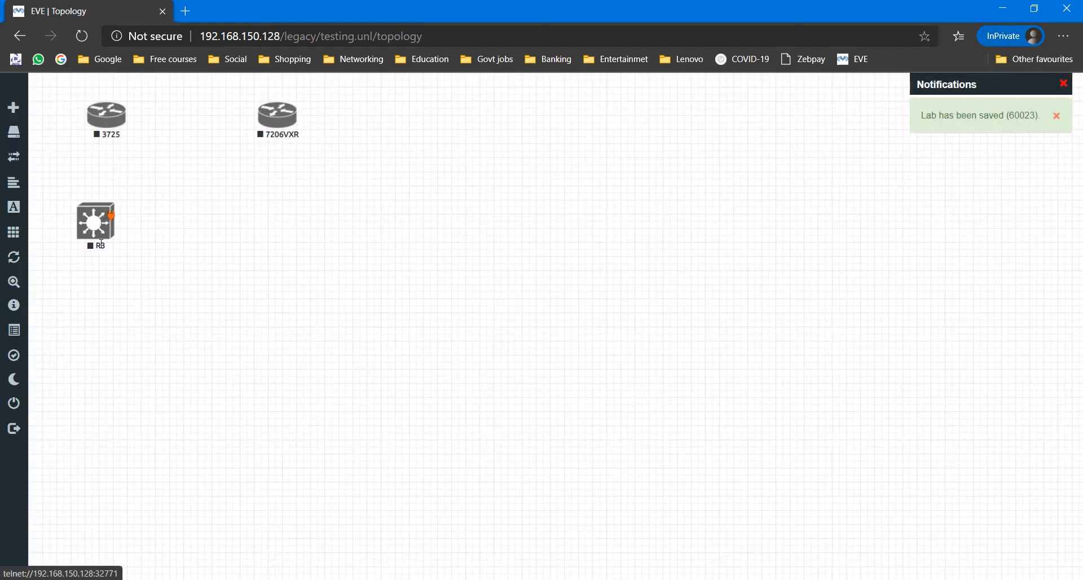
Step: Rename the switch R3 to Sw1
right_click(102, 226)
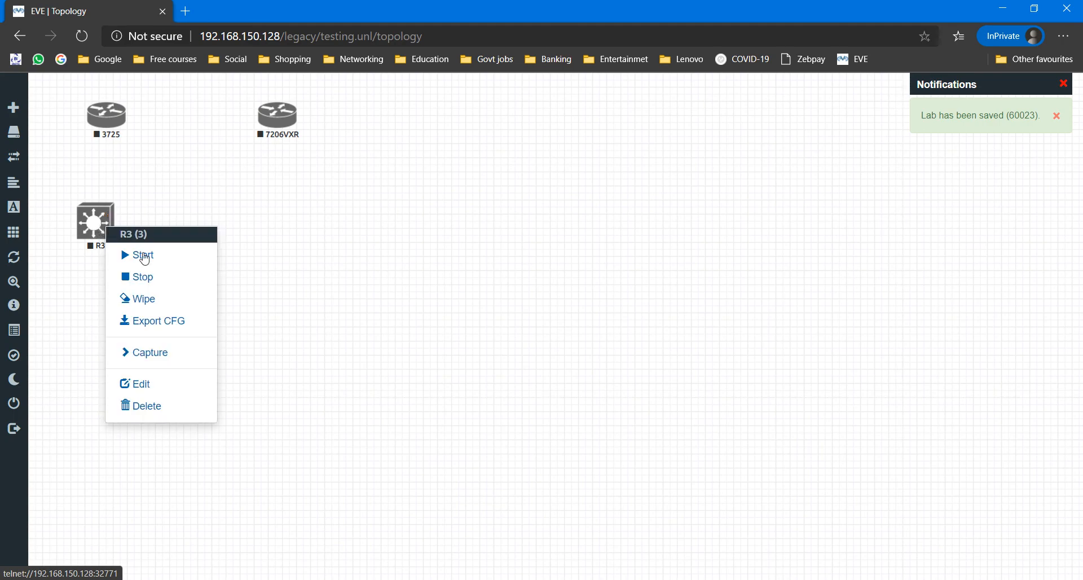
left_click(163, 382)
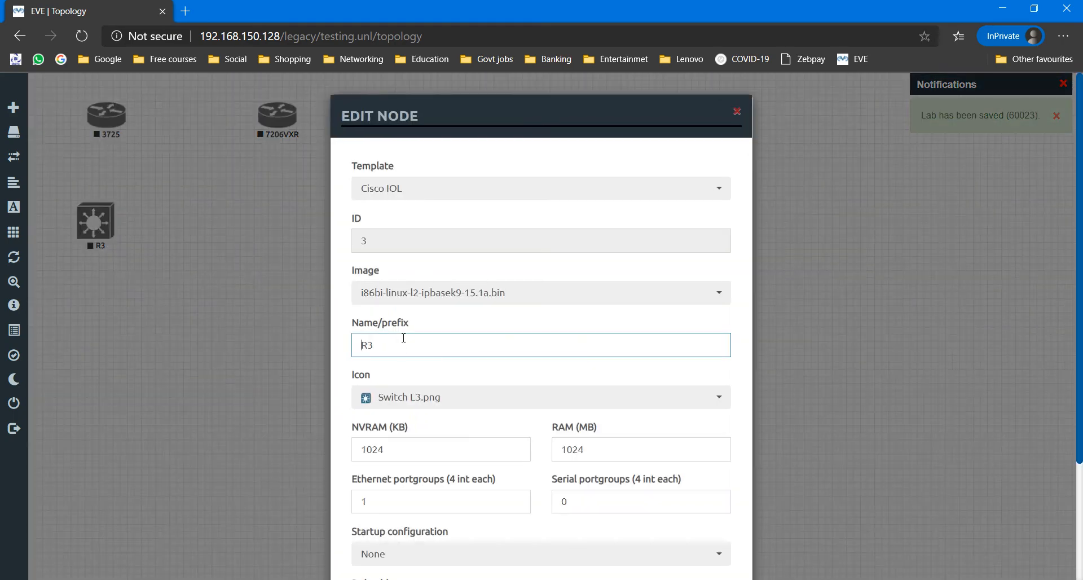
key("ctrl+a")
type("Sw1")
key("Return")
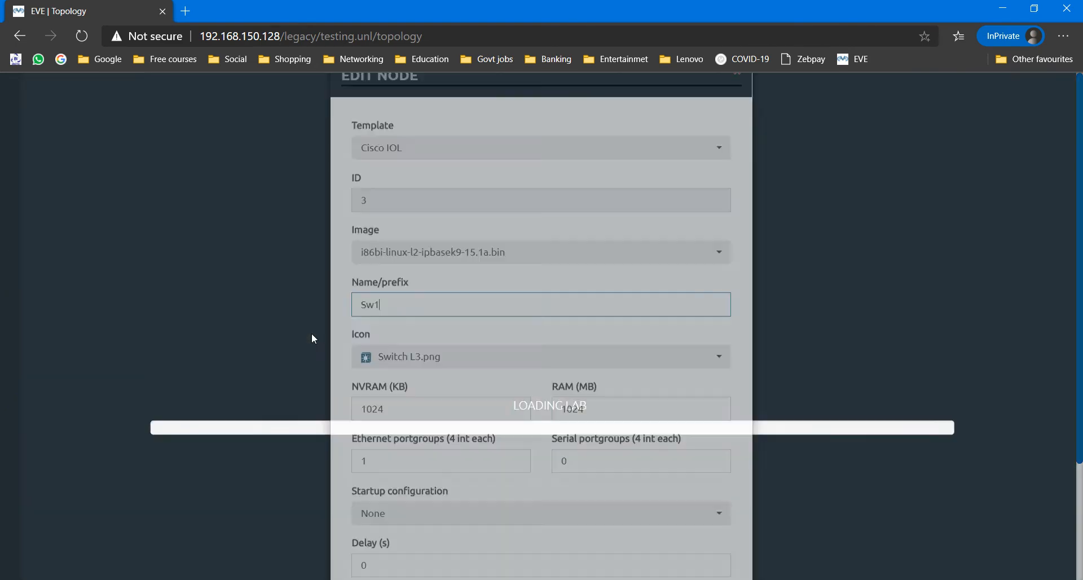
Step: Start adding a second Cisco IOL node using the advipservicesk9 high_iron image
right_click(217, 219)
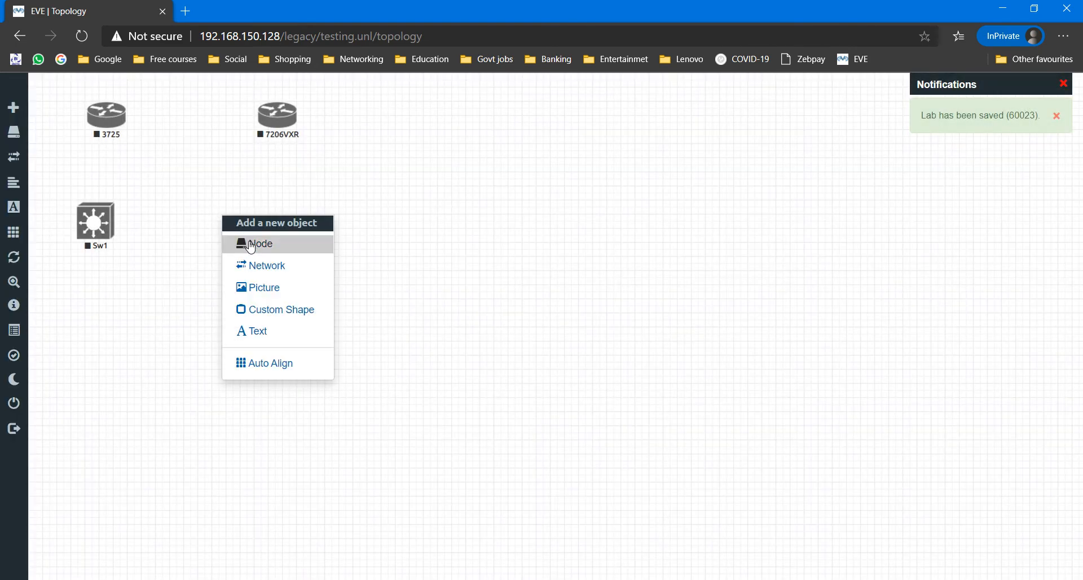
left_click(247, 242)
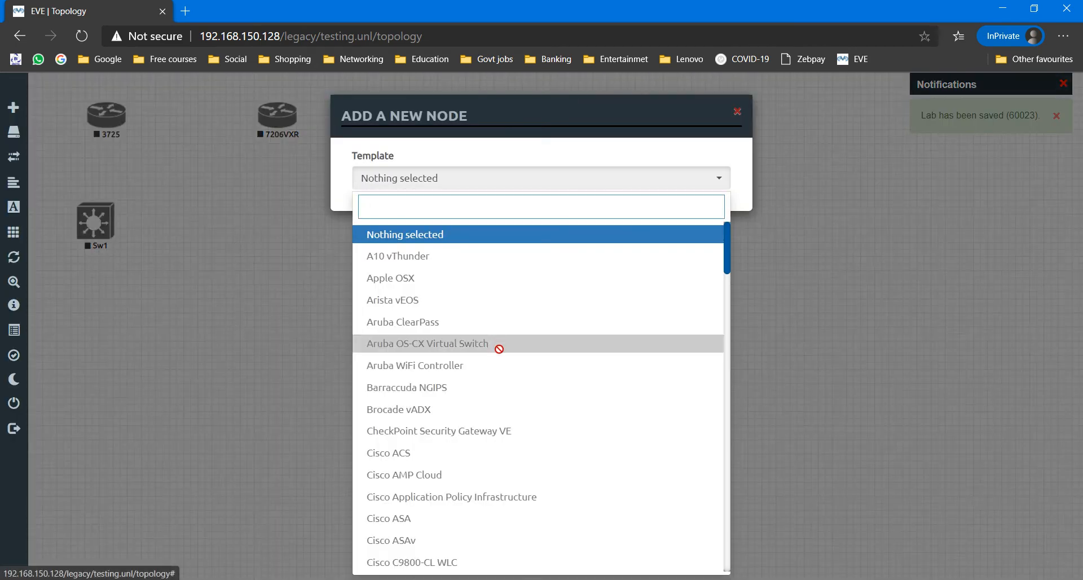
scroll(496, 344, "down", 9)
left_click(411, 260)
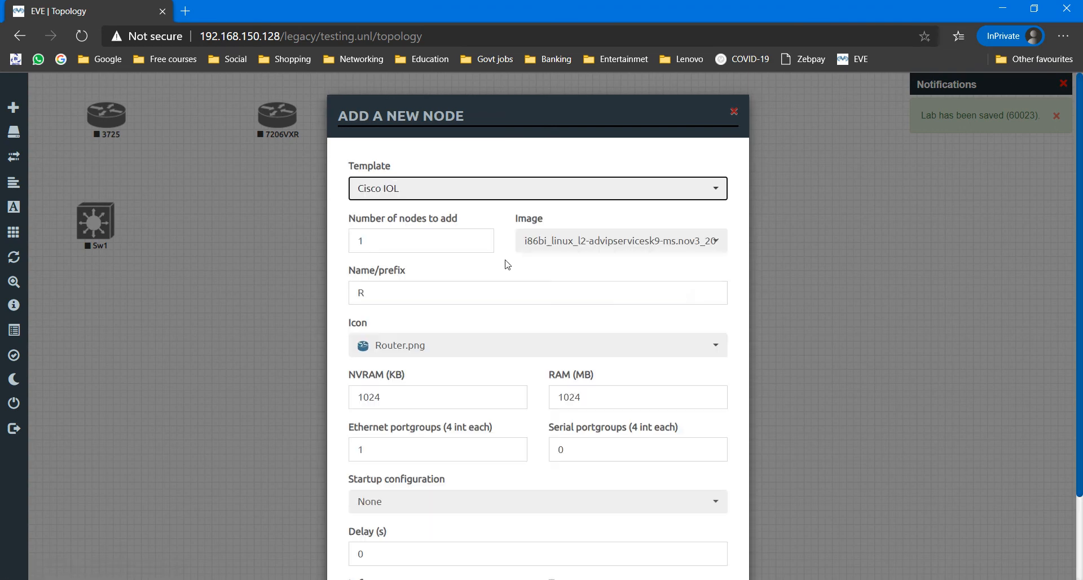
left_click(658, 247)
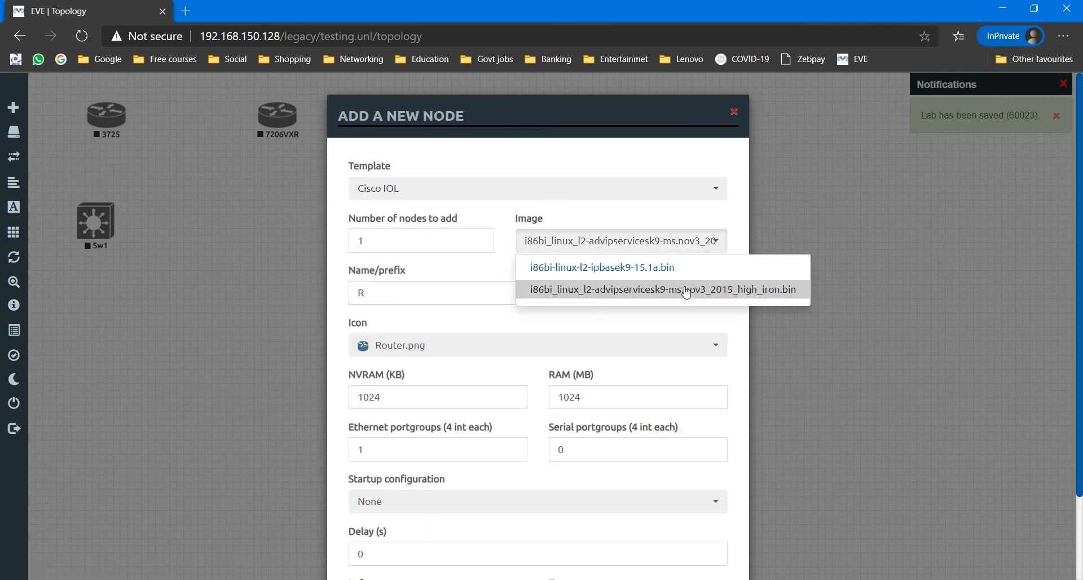
left_click(663, 291)
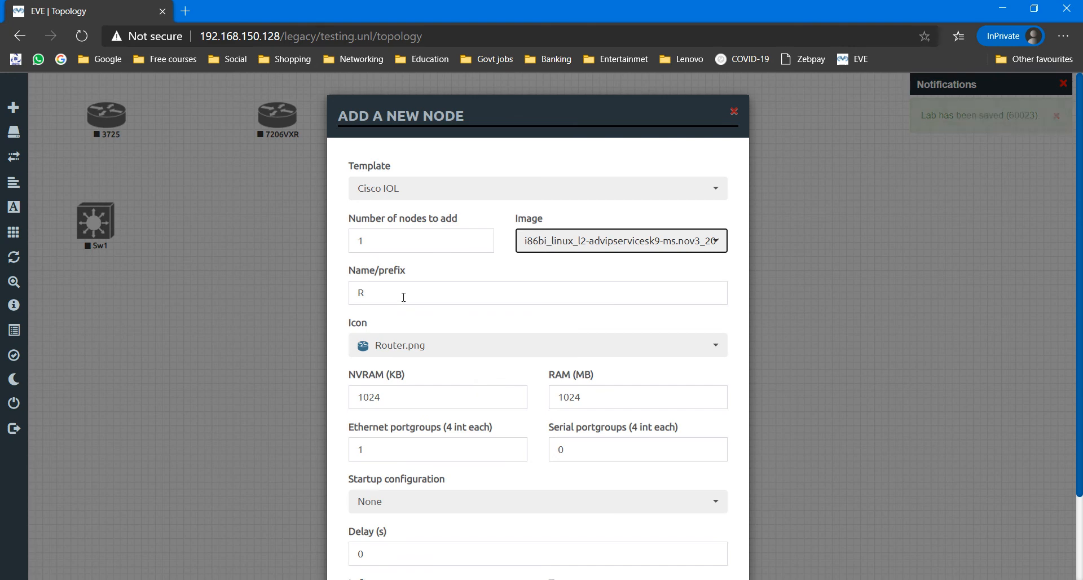
Step: Name the new node SW2, give it the Switch L3 icon, and save it
left_click(372, 292)
key("BackSpace")
type("SW2")
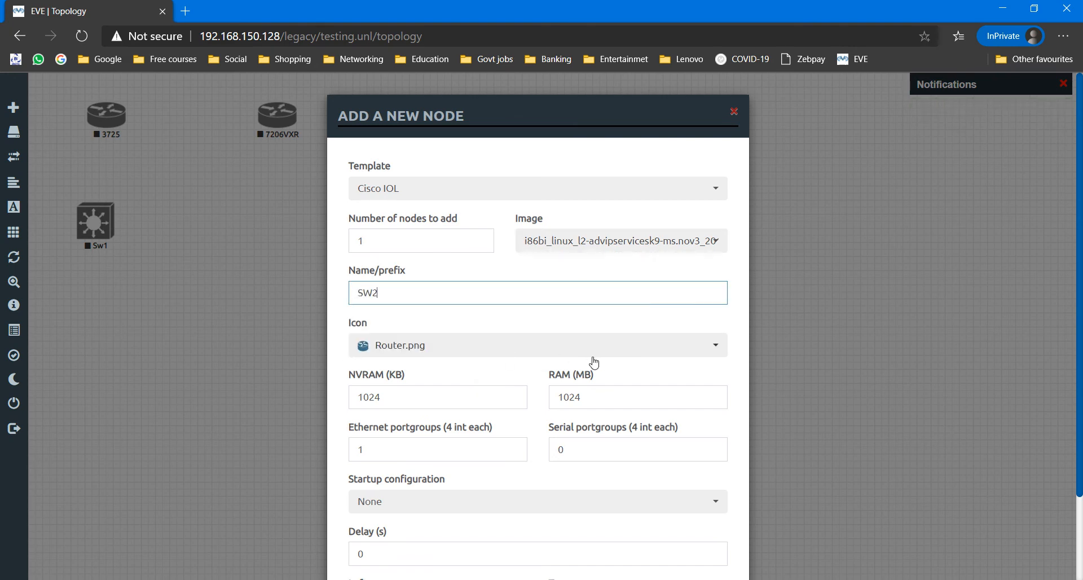
left_click(482, 346)
scroll(473, 289, "down", 5)
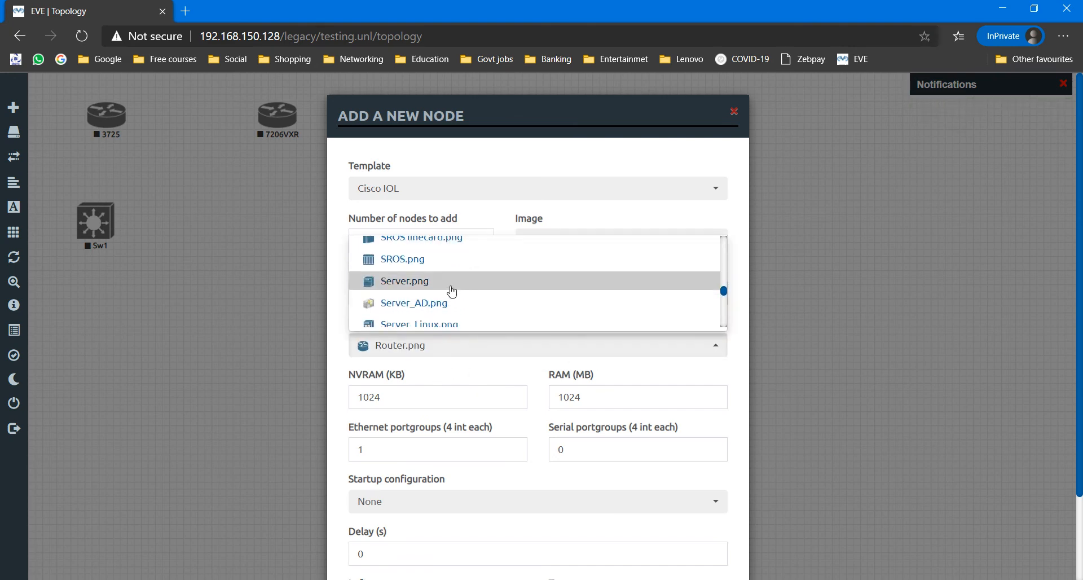
scroll(441, 291, "down", 6)
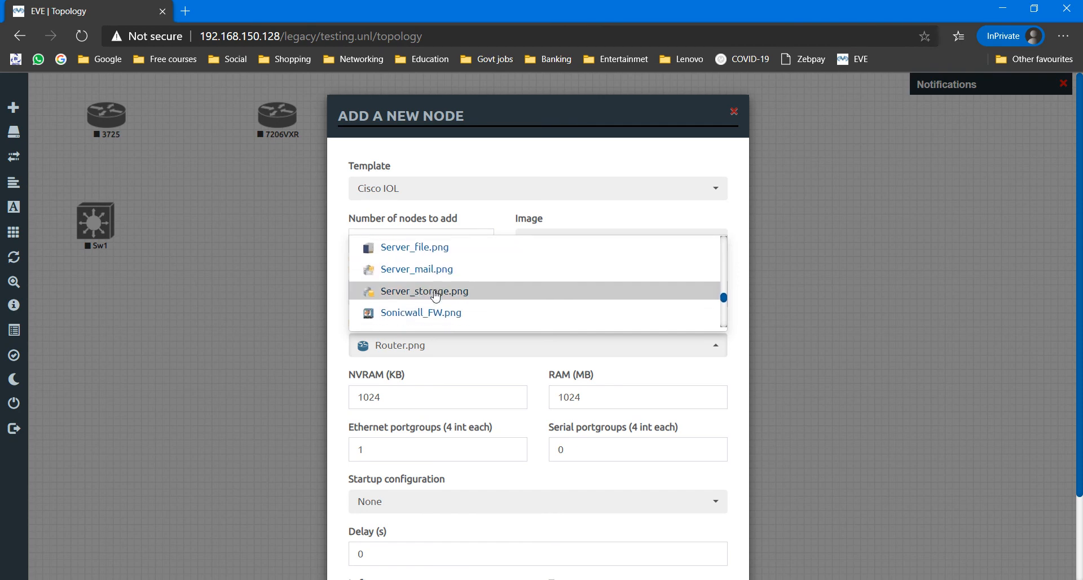
left_click(435, 285)
scroll(567, 393, "down", 3)
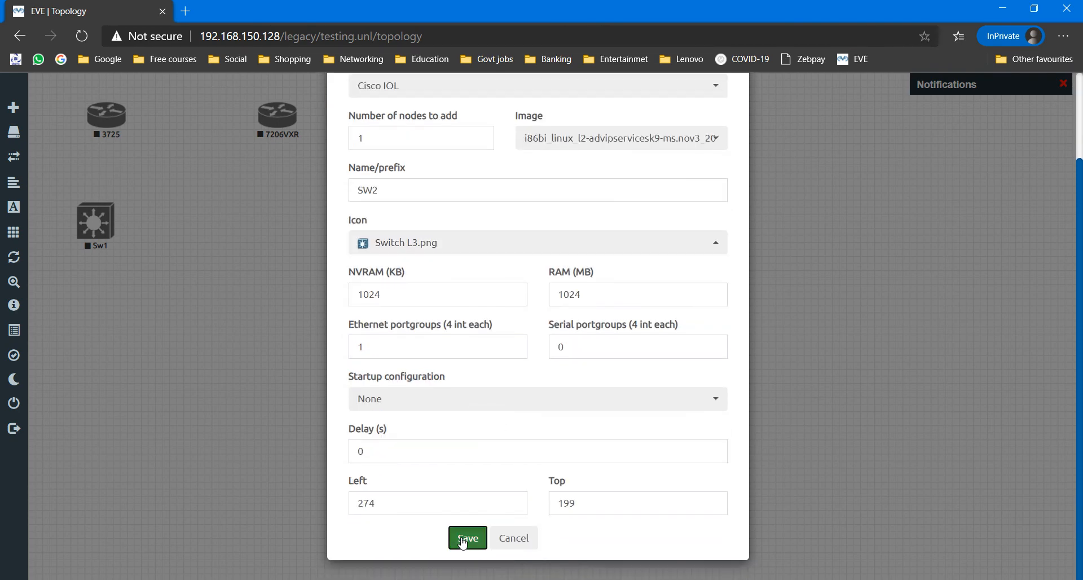
left_click(467, 537)
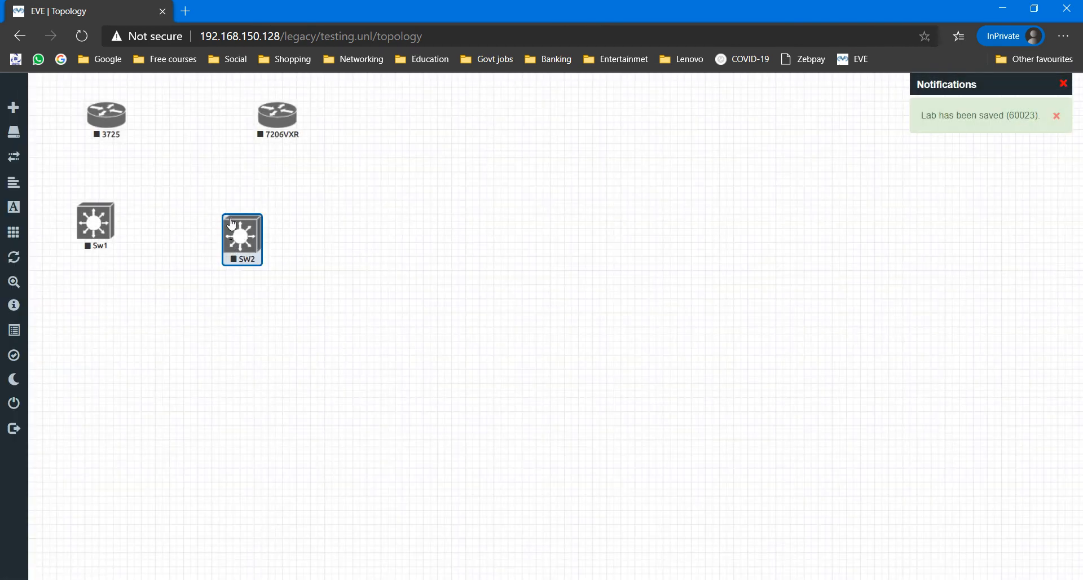
Step: Move SW2 level with Sw1 and start both Sw1 and SW2
left_click_drag(246, 240, 237, 223)
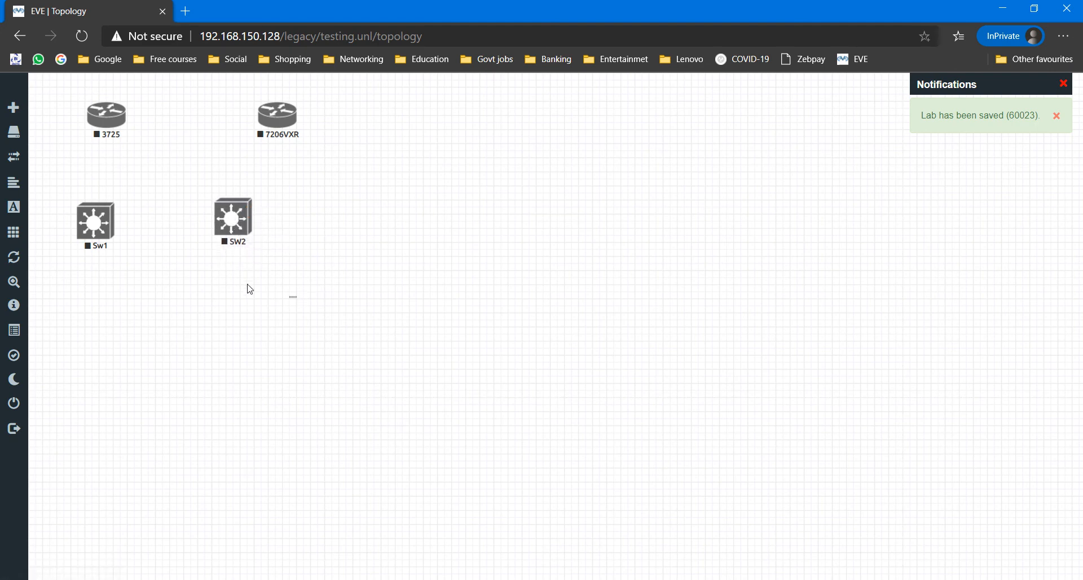
left_click_drag(294, 295, 88, 218)
right_click(87, 225)
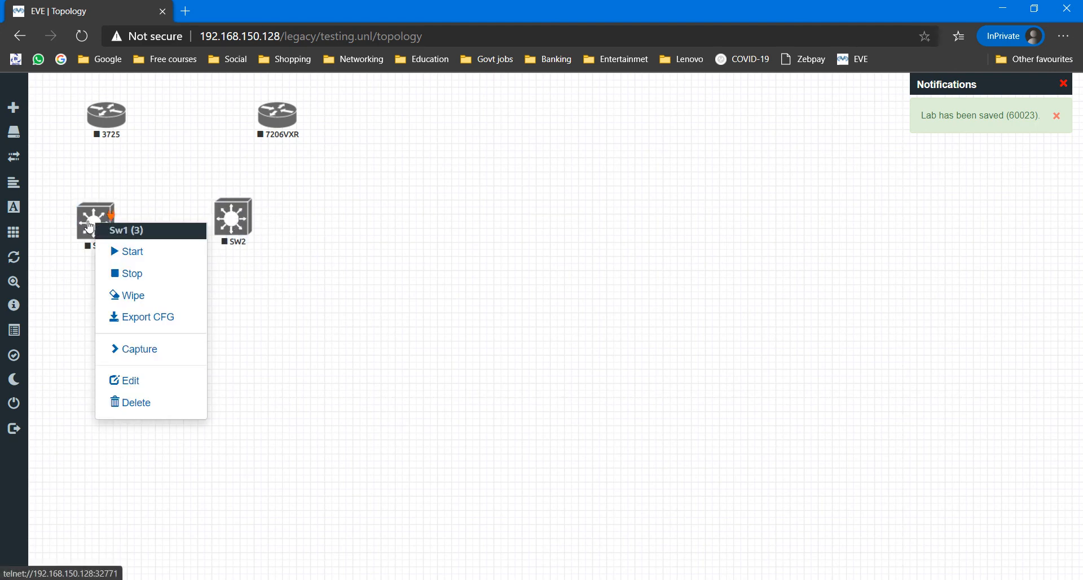
left_click(133, 249)
right_click(240, 218)
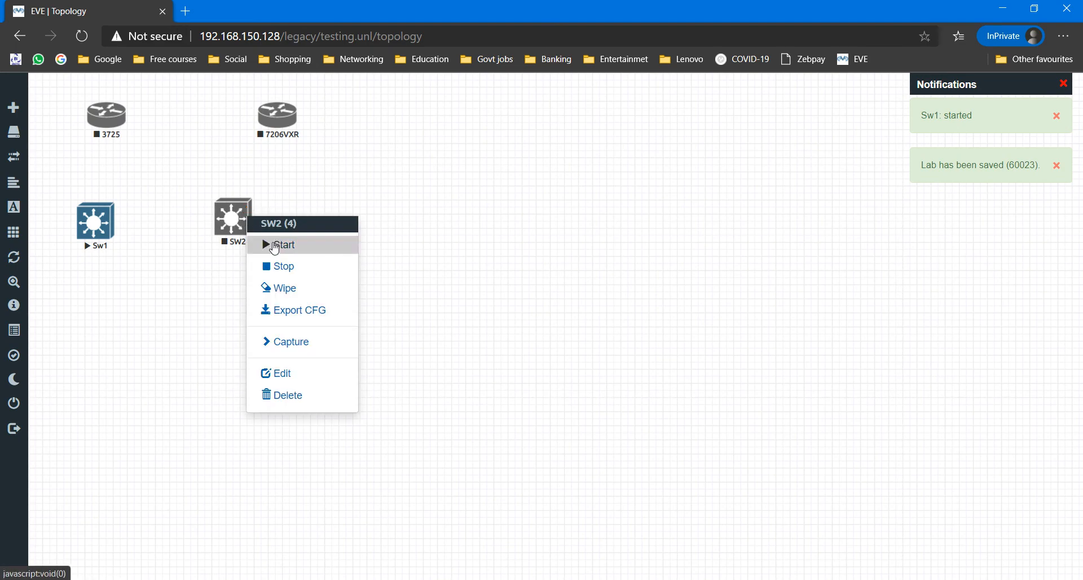
left_click(271, 244)
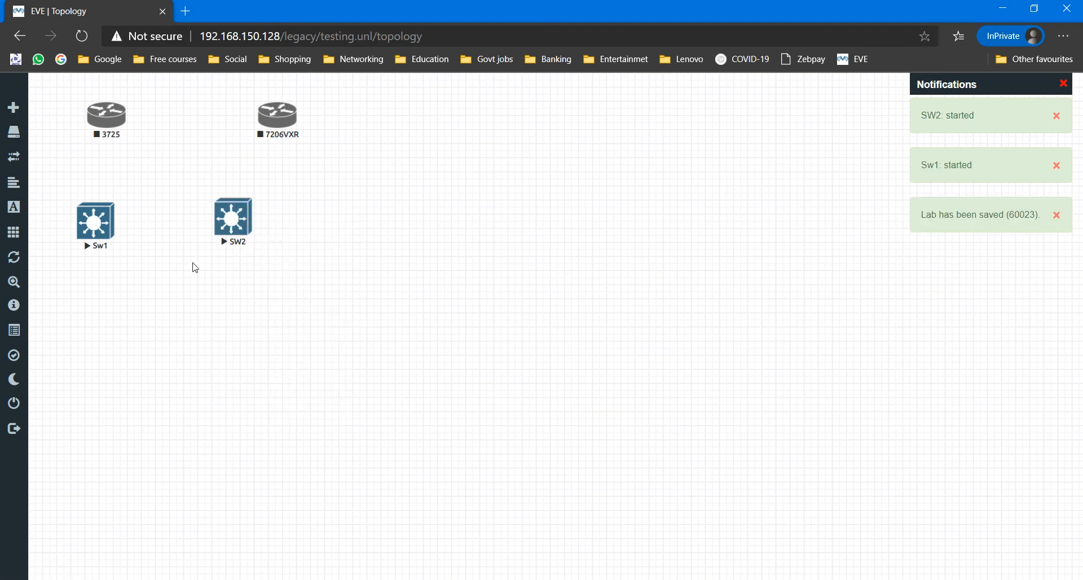
left_click(105, 232)
Step: Launch SecureCRT consoles for Sw1 and SW2 and bring up the Sw1 session
left_click(611, 131)
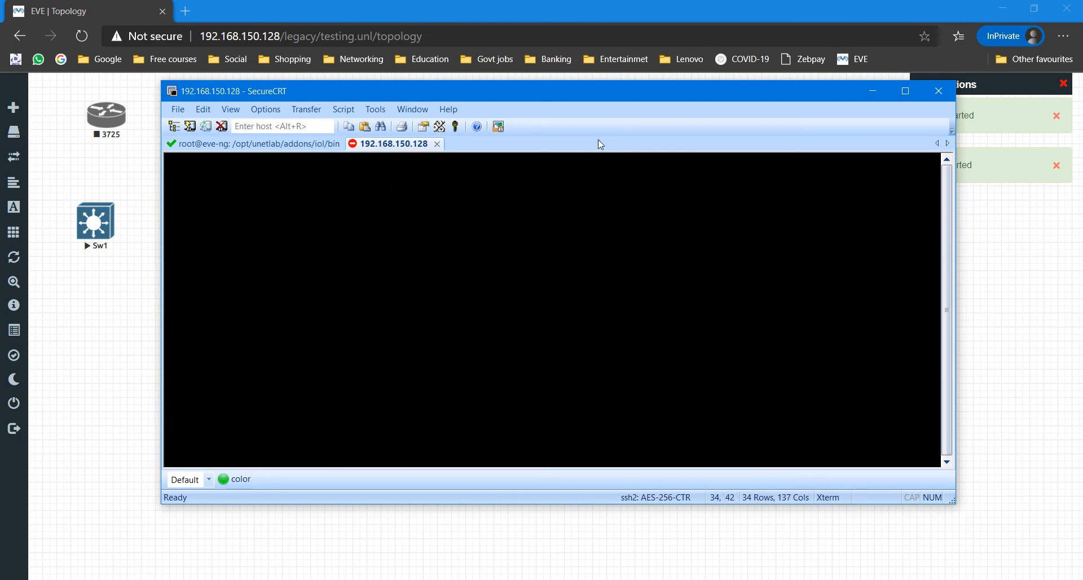
key("alt+Tab")
left_click(231, 216)
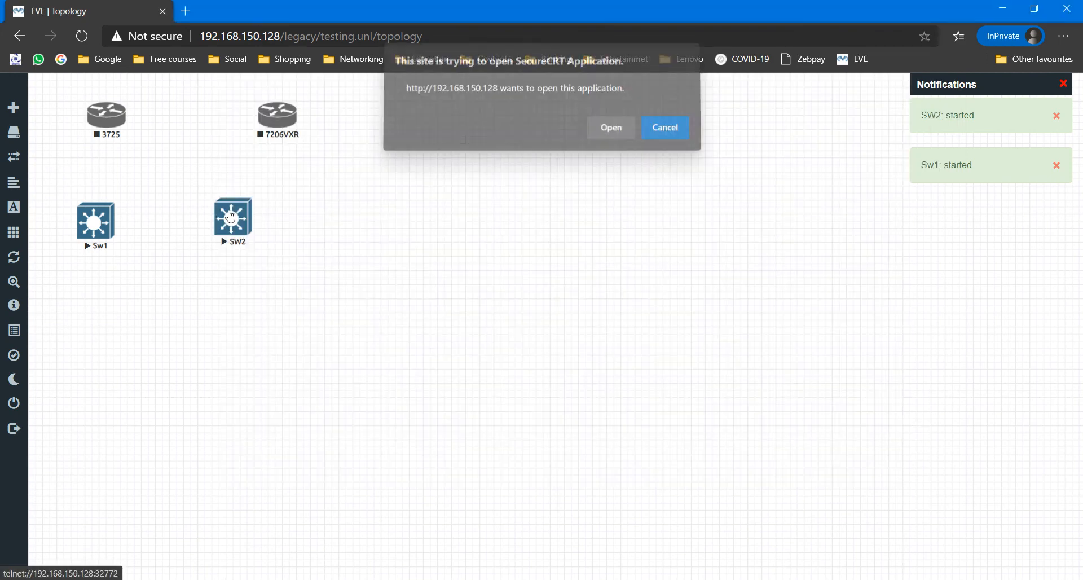
left_click(613, 127)
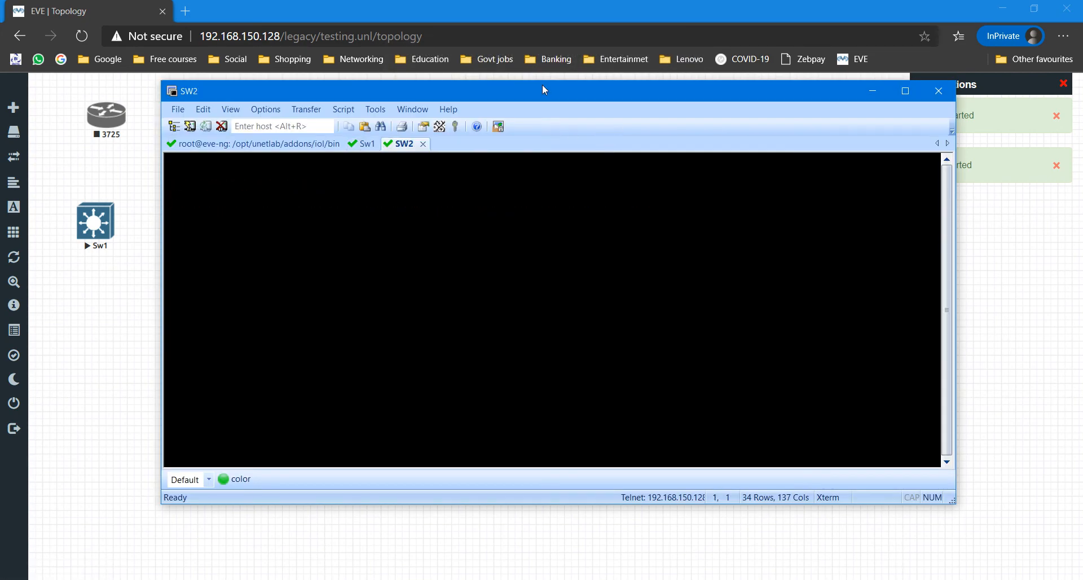
left_click_drag(543, 84, 650, 58)
left_click(469, 118)
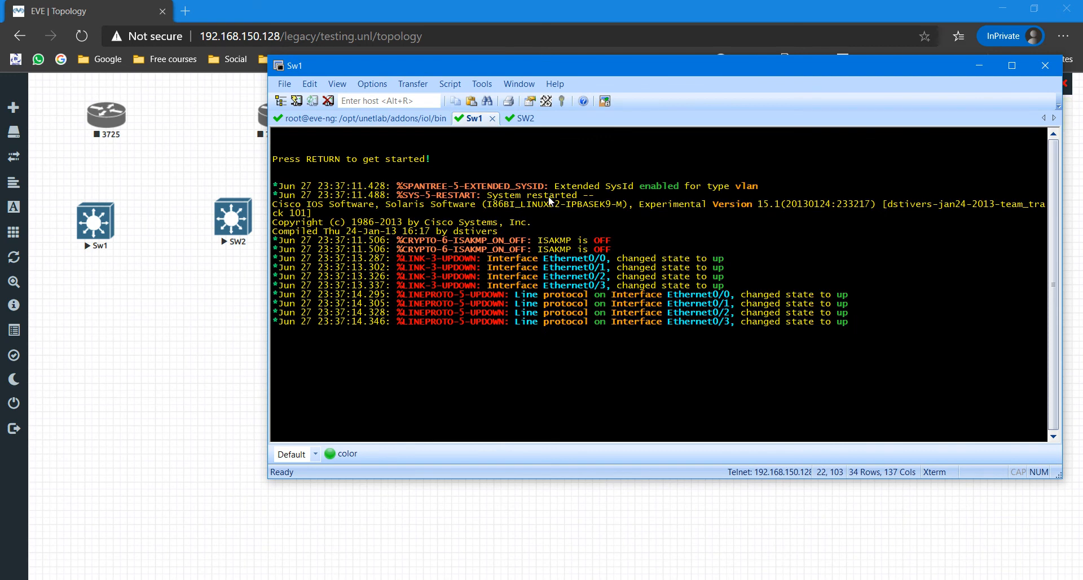
Step: On Sw1, enter privileged mode with en and run show version
key("Return")
key("Return")
key("Return")
key("Return")
key("Return")
key("Return")
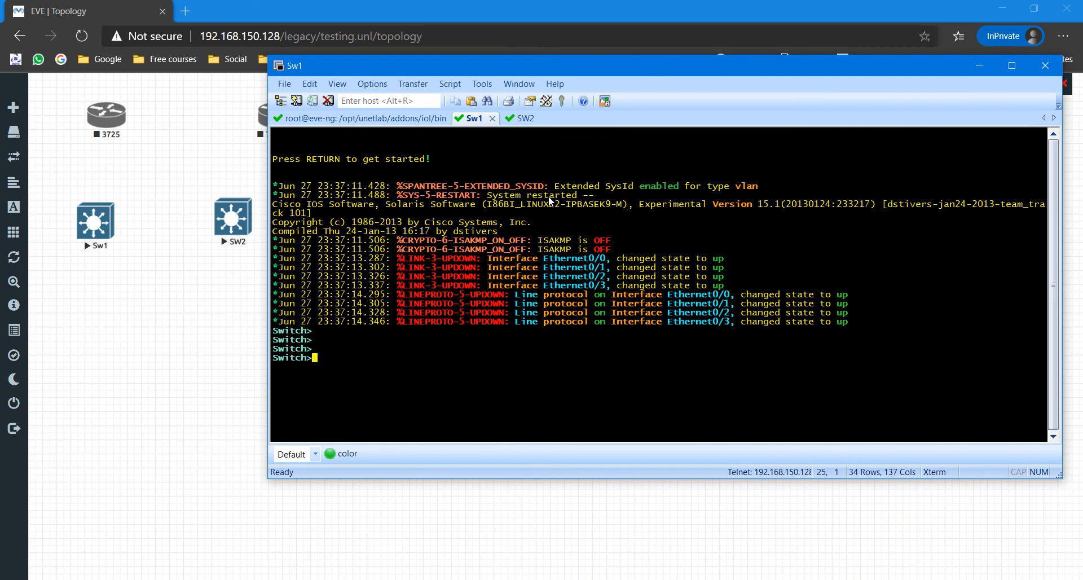
key("Return")
key("Return")
key("Return")
key("Return")
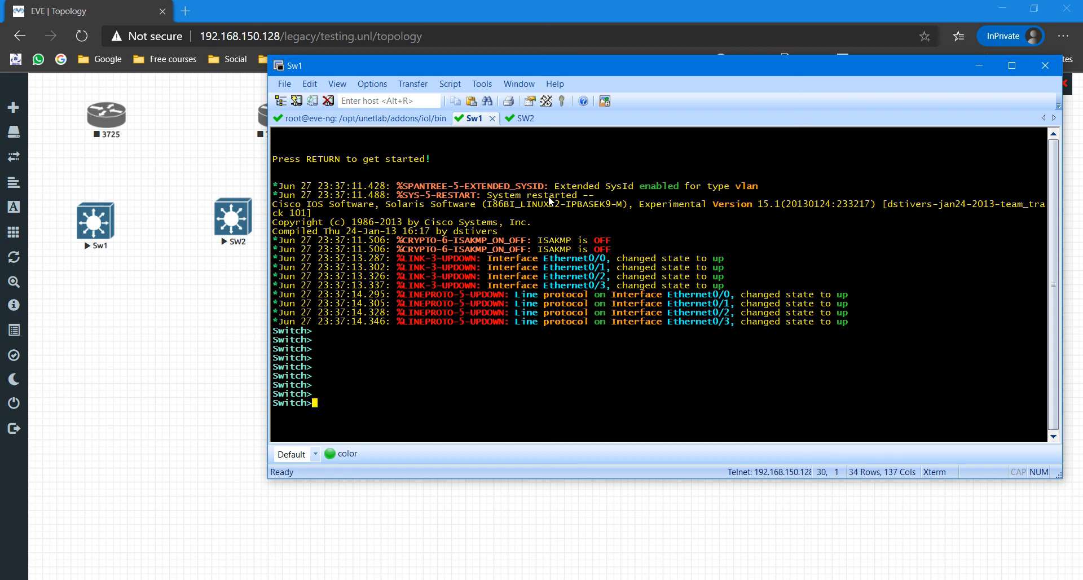
type("en")
key("Return")
key("Return")
key("Return")
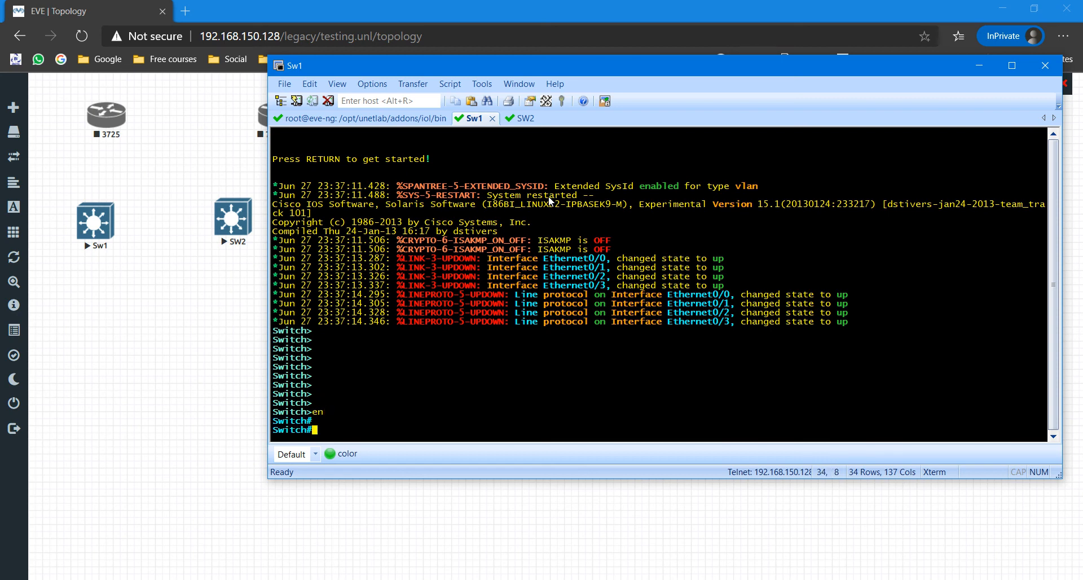
type("sh ver")
key("Tab")
key("Return")
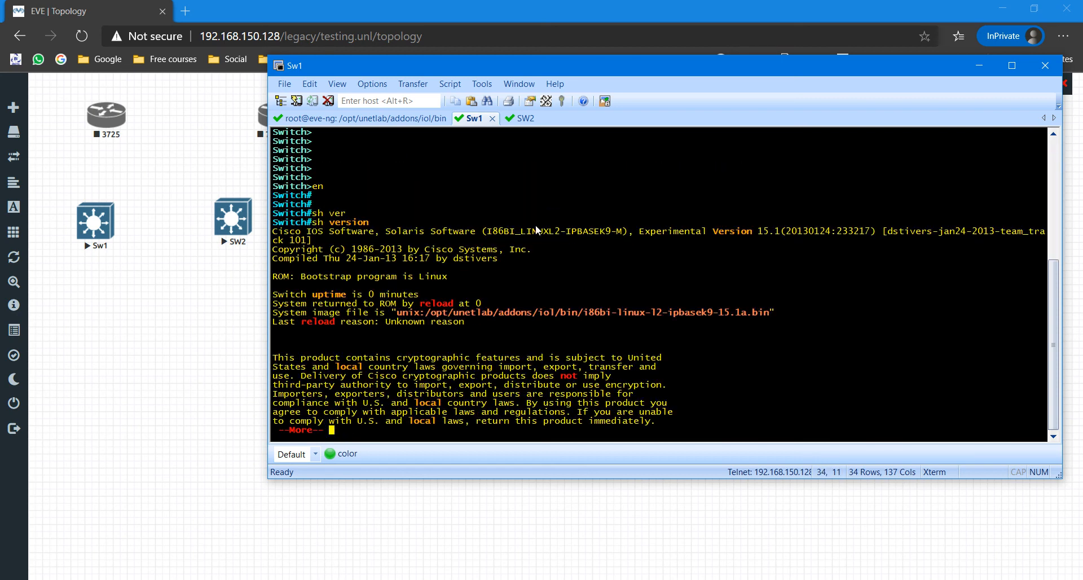
Step: Highlight the I86BI_LINUXL2-IPBASEK9-M image and version 15.1 in Sw1's output, then page through the rest
left_click(491, 233)
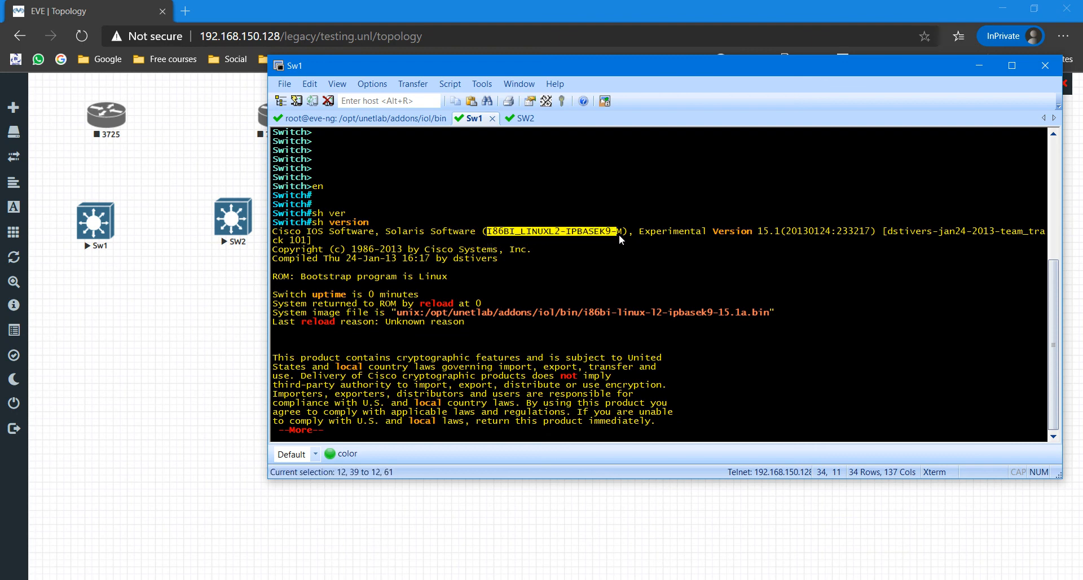
left_click_drag(623, 235, 623, 236)
left_click_drag(762, 233, 778, 236)
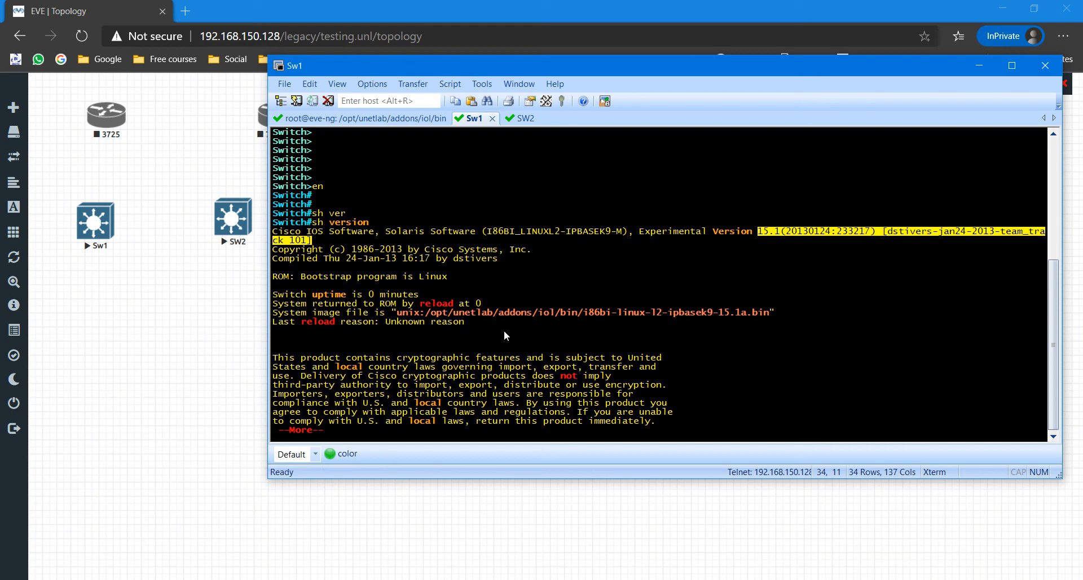
key("space")
left_click(527, 119)
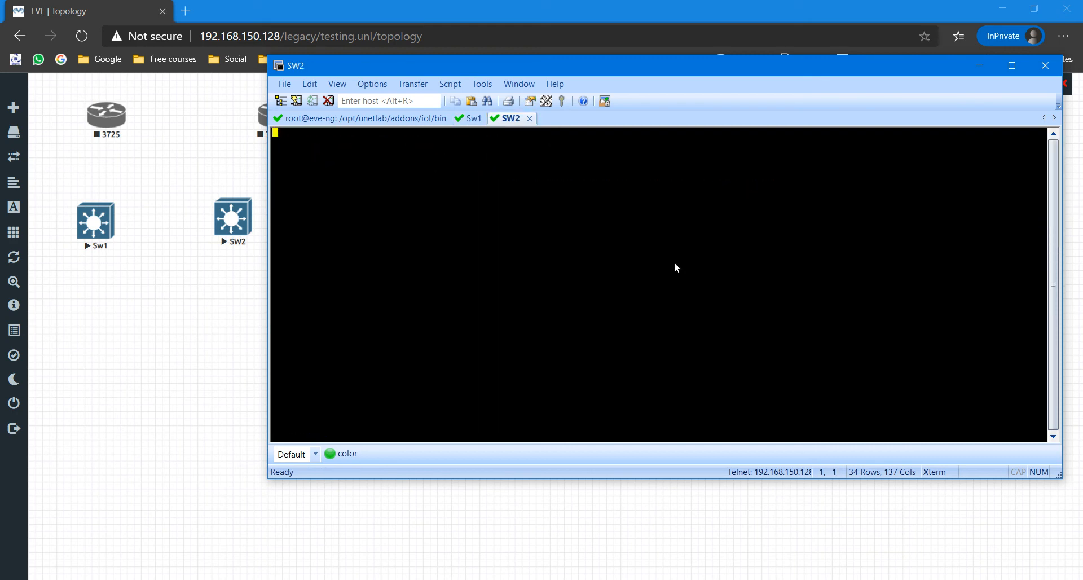
Step: On SW2, run show version in privileged mode and highlight the I86BI_LINUXL2-ADVIPSERVICESK9-M 15.2 image
key("Return")
key("Return")
key("Return")
key("Return")
key("Return")
key("Return")
key("Return")
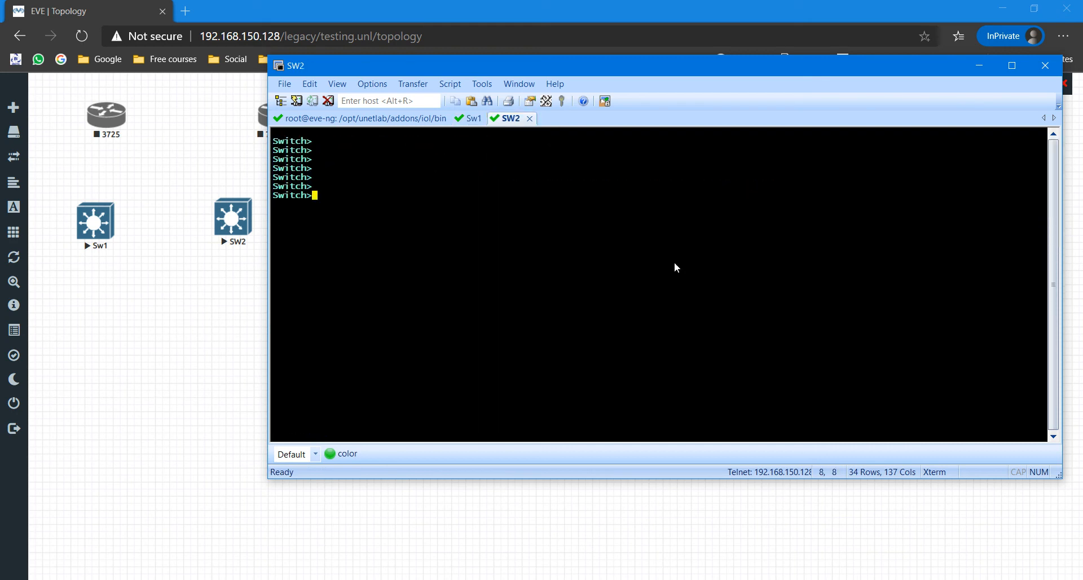
type("en")
key("Return")
key("Return")
key("Return")
key("Return")
key("Return")
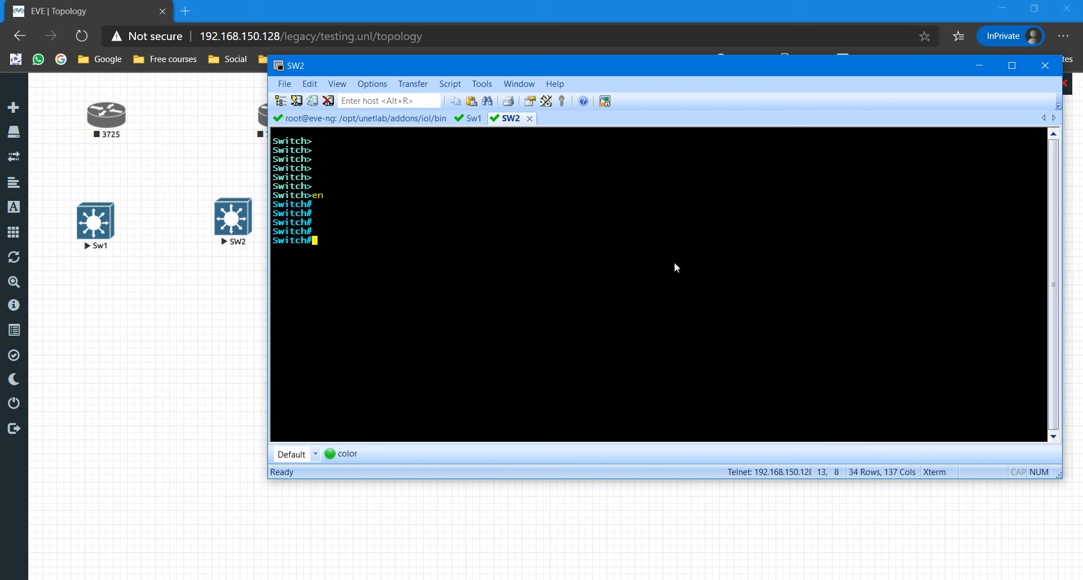
type("sh ver")
key("Tab")
key("Return")
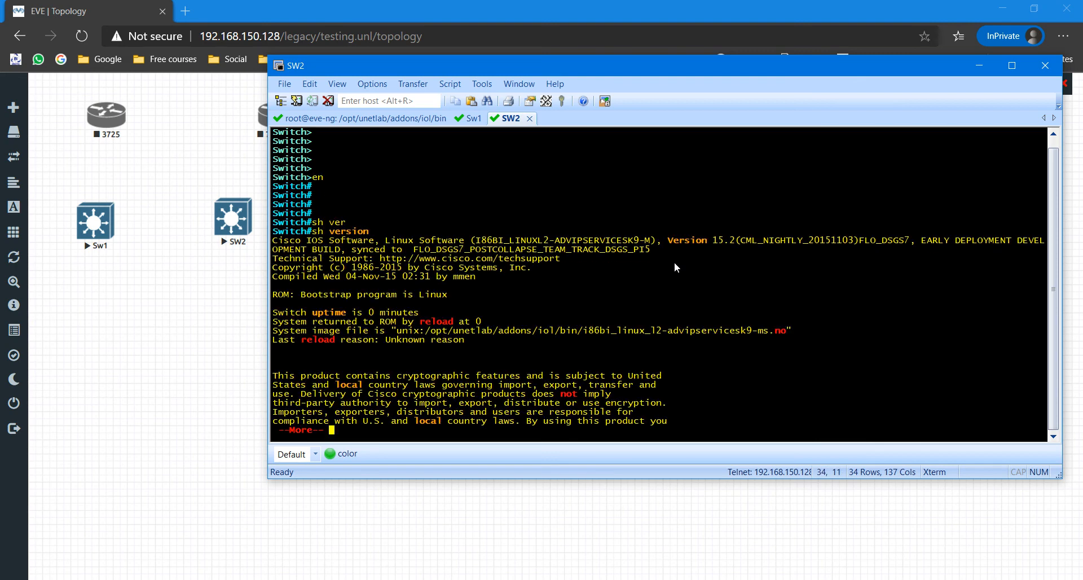
left_click_drag(562, 241, 654, 248)
left_click(780, 309)
key("space")
key("Return")
key("Return")
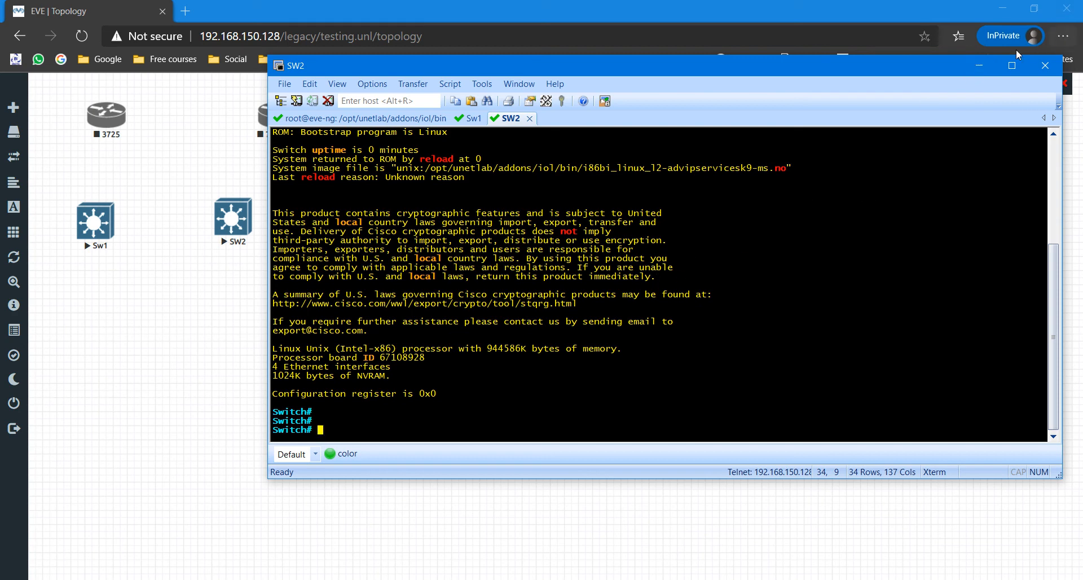
Step: Close SecureCRT and stop both Sw1 and SW2 together
left_click(1045, 66)
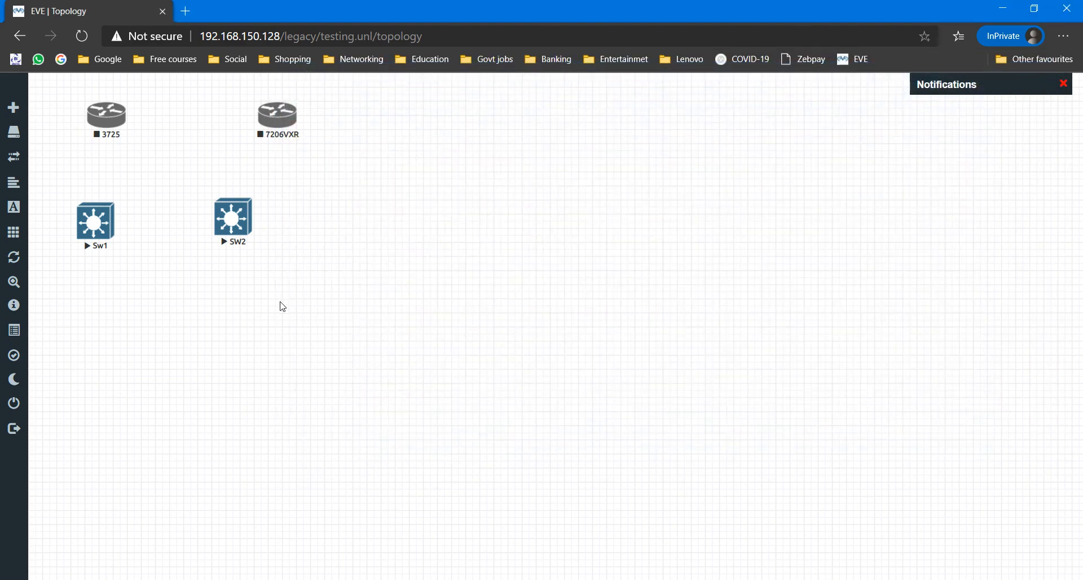
left_click_drag(367, 334, 74, 194)
right_click(99, 230)
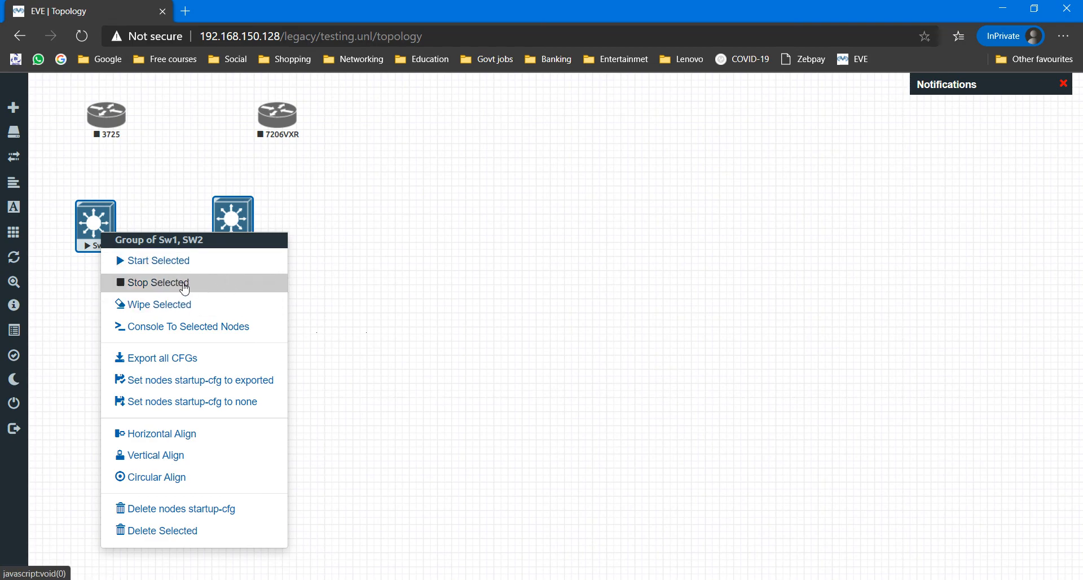
left_click(185, 289)
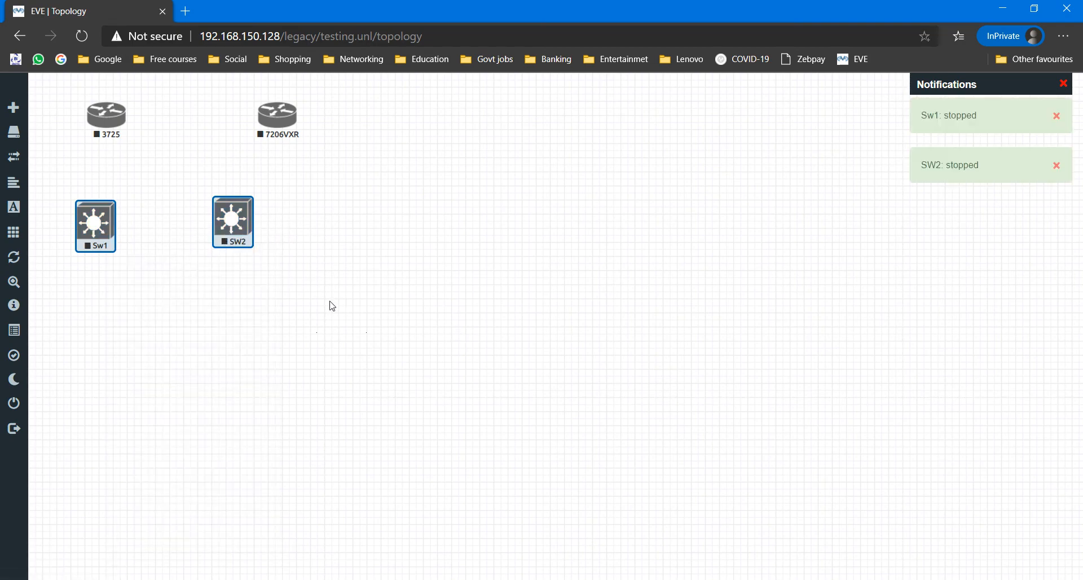
Step: Shift both switches right and up, nudge SW2 slightly, then select all four nodes
left_click_drag(356, 340, 60, 195)
mouse_move(102, 222)
left_mouse_down()
mouse_move(134, 223)
mouse_move(120, 209)
left_mouse_up()
left_click(214, 271)
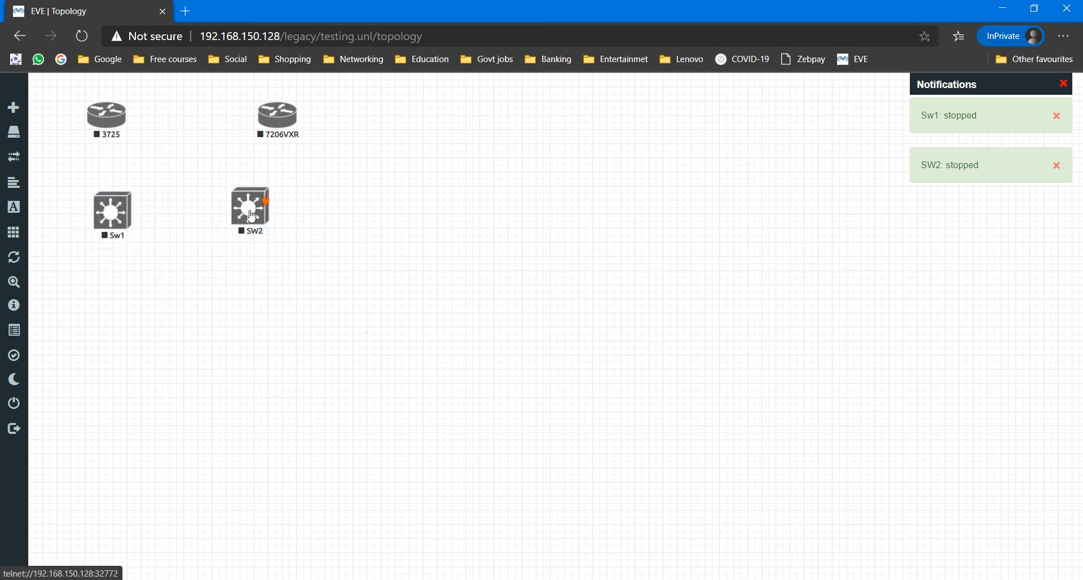
left_click_drag(257, 215, 274, 219)
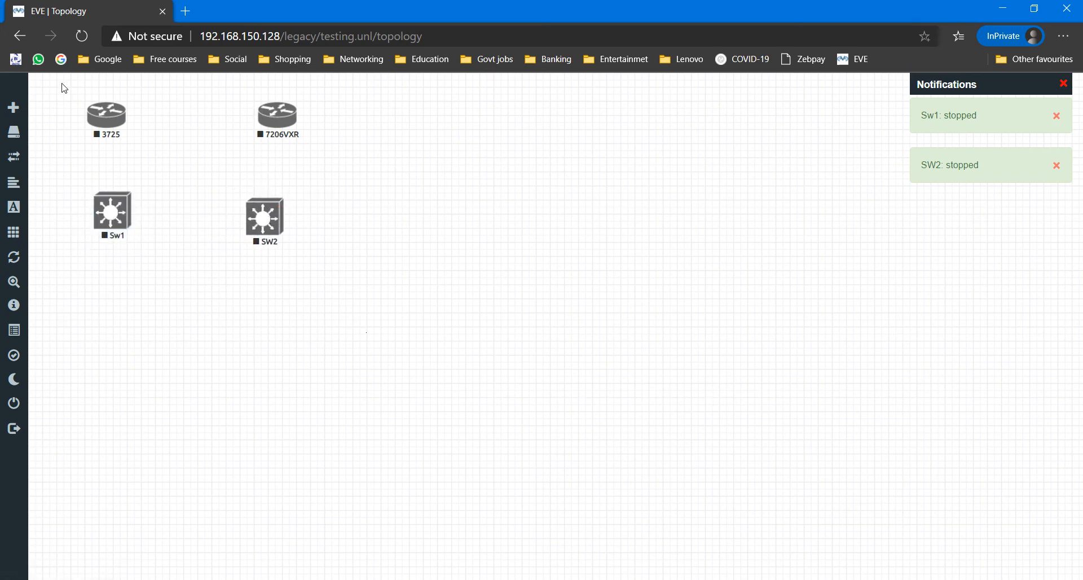
left_click_drag(56, 86, 362, 339)
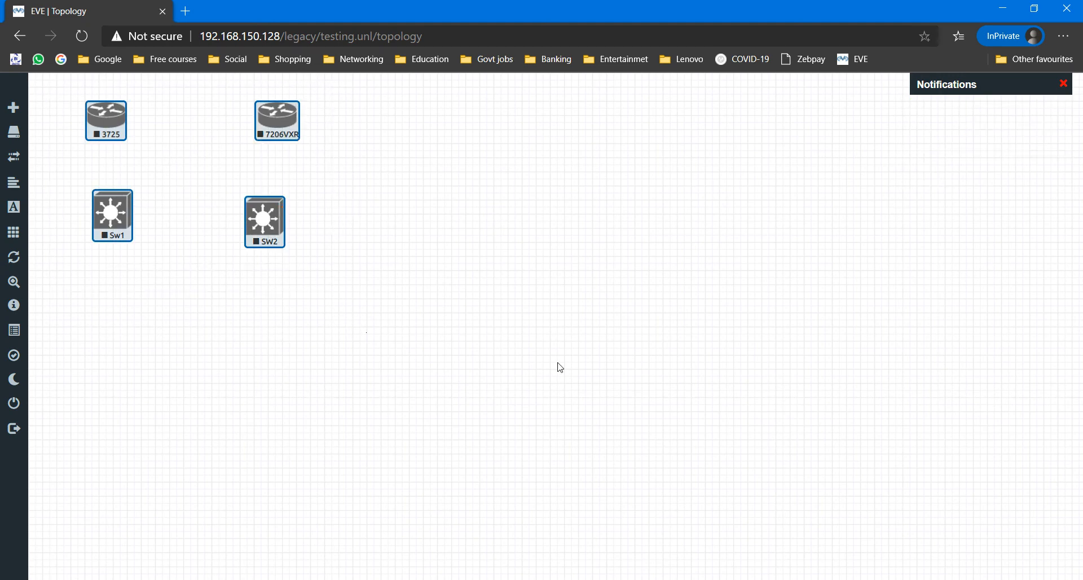